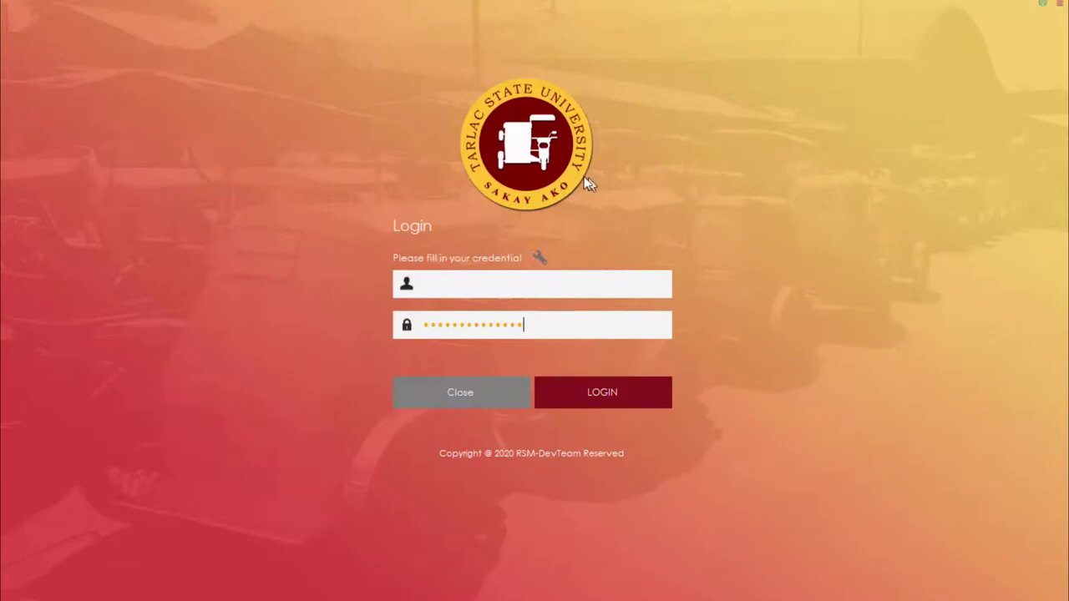
Step: Open the host configuration and review the server URL localhost/sakay ako
{"action": "left_click", "coordinate": [541, 260]}
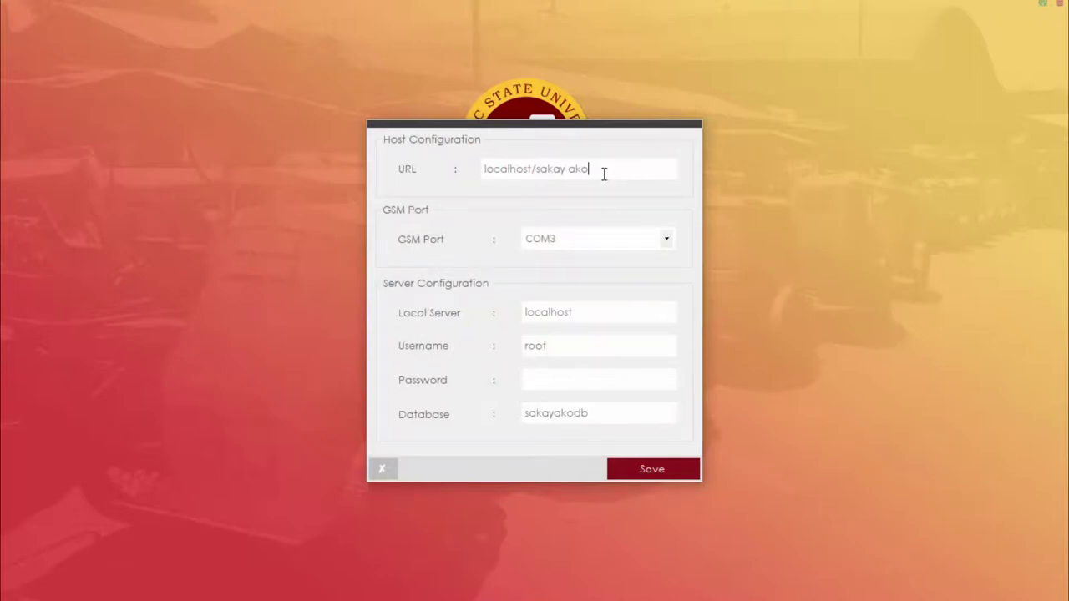
{"action": "left_click_drag", "start_coordinate": [620, 168], "coordinate": [432, 169]}
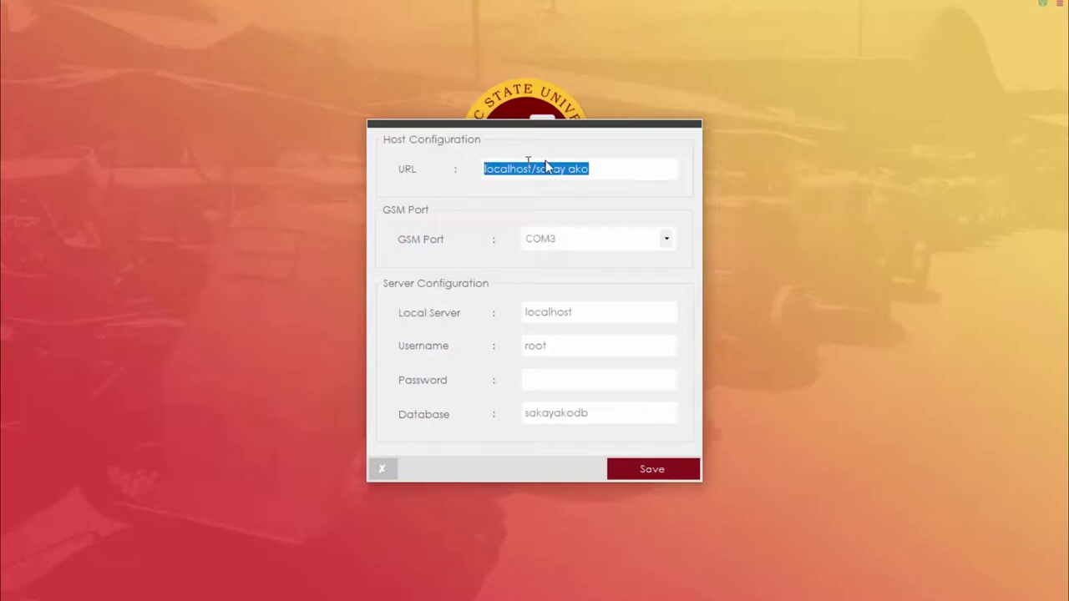
{"action": "left_click", "coordinate": [615, 176]}
{"action": "left_click_drag", "start_coordinate": [608, 167], "coordinate": [442, 167]}
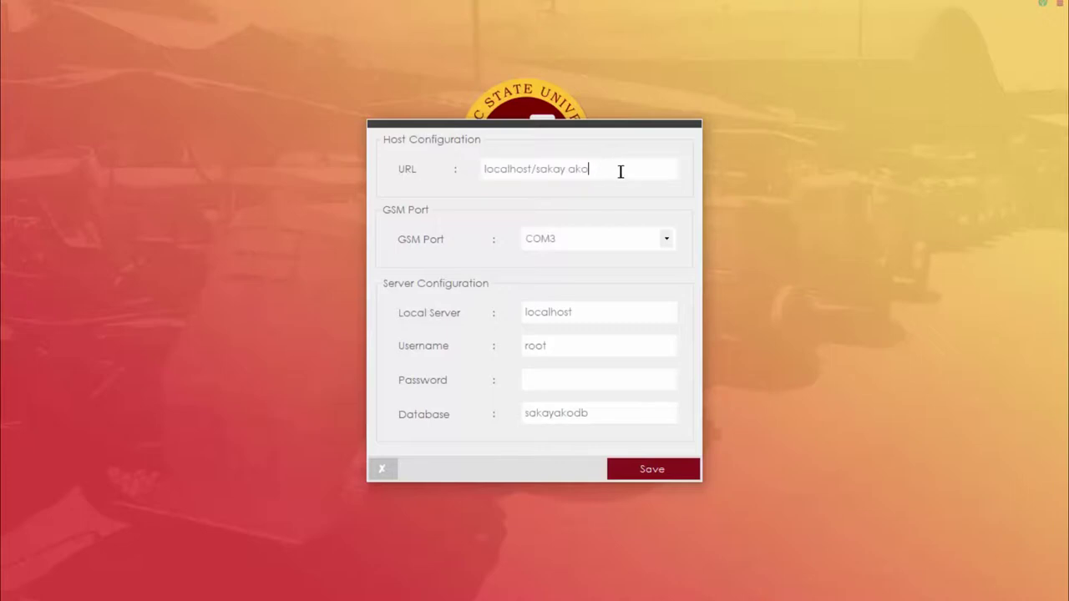
{"action": "left_click_drag", "start_coordinate": [621, 172], "coordinate": [536, 171]}
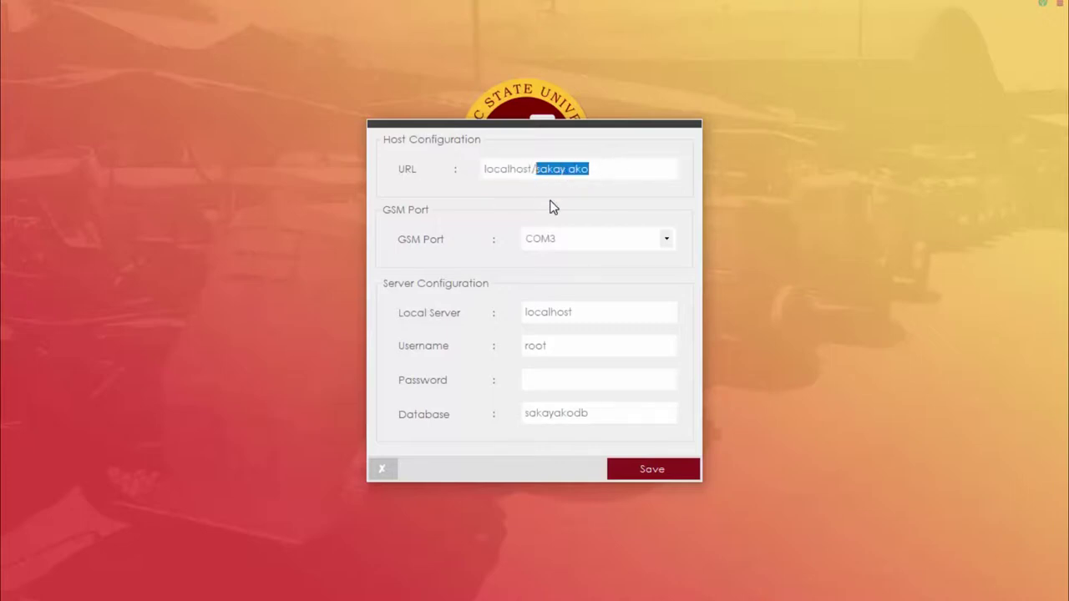
Step: Keep GSM port COM3, confirm server localhost and database sakayakodb, and save the configuration
{"action": "left_click", "coordinate": [576, 243]}
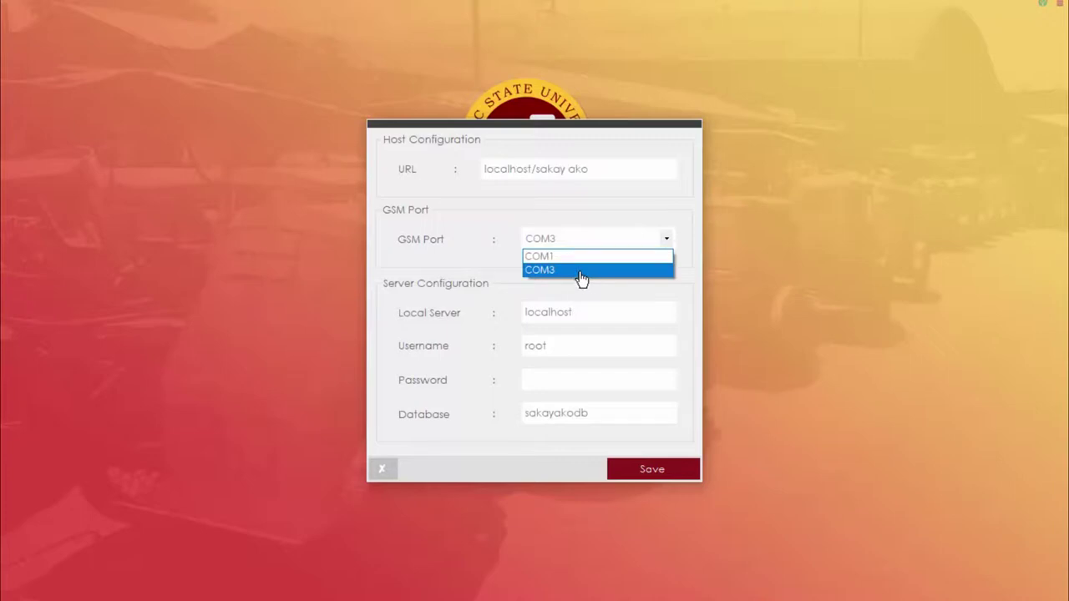
{"action": "left_click", "coordinate": [580, 271]}
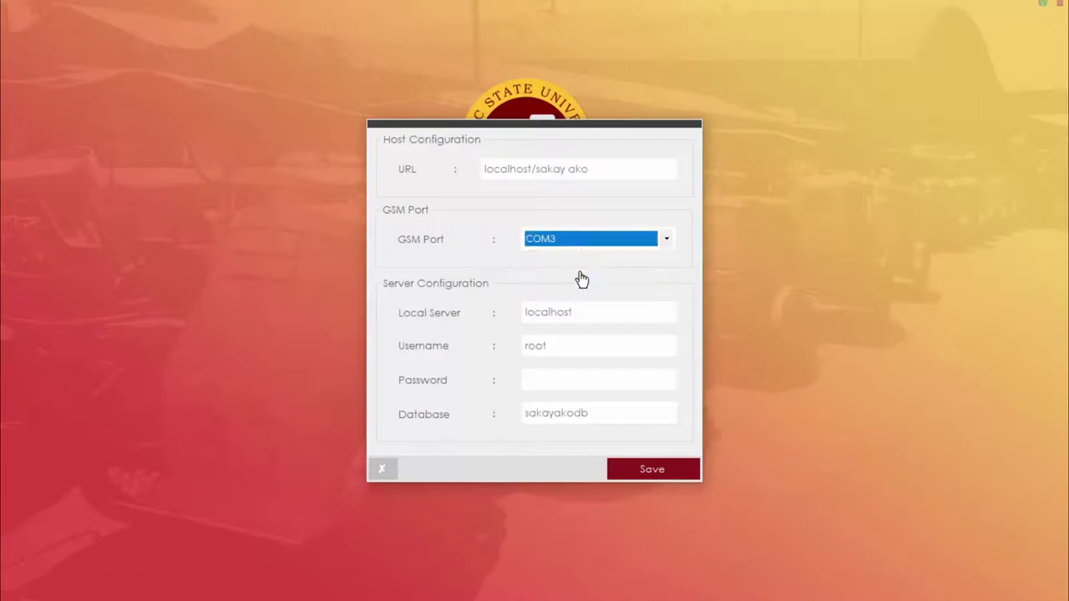
{"action": "left_click", "coordinate": [579, 311]}
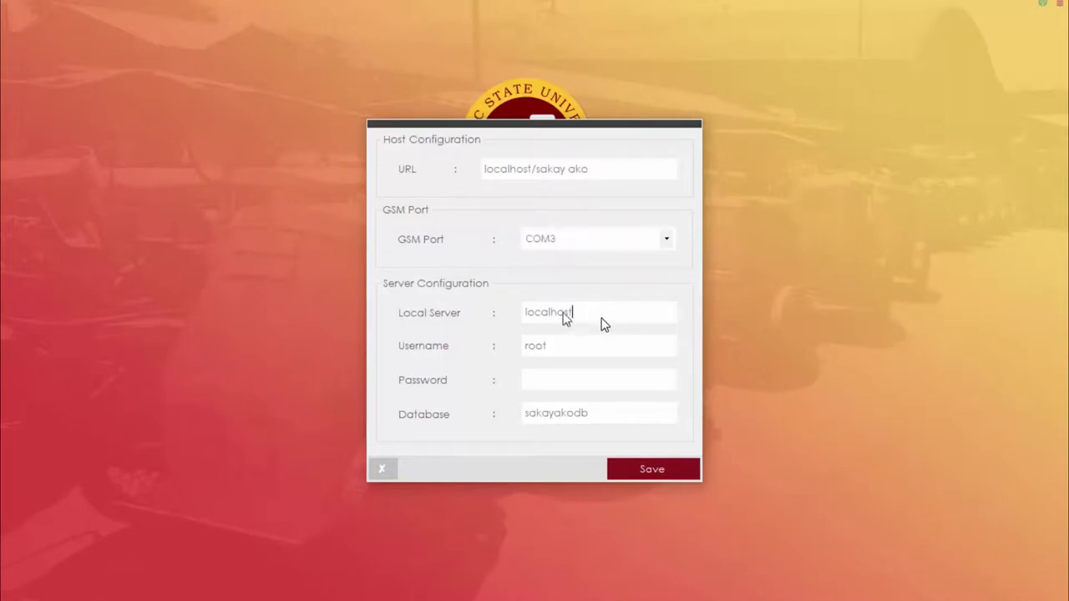
{"action": "double_click", "coordinate": [539, 313]}
{"action": "left_click_drag", "start_coordinate": [553, 343], "coordinate": [509, 339]}
{"action": "left_click_drag", "start_coordinate": [603, 410], "coordinate": [513, 412]}
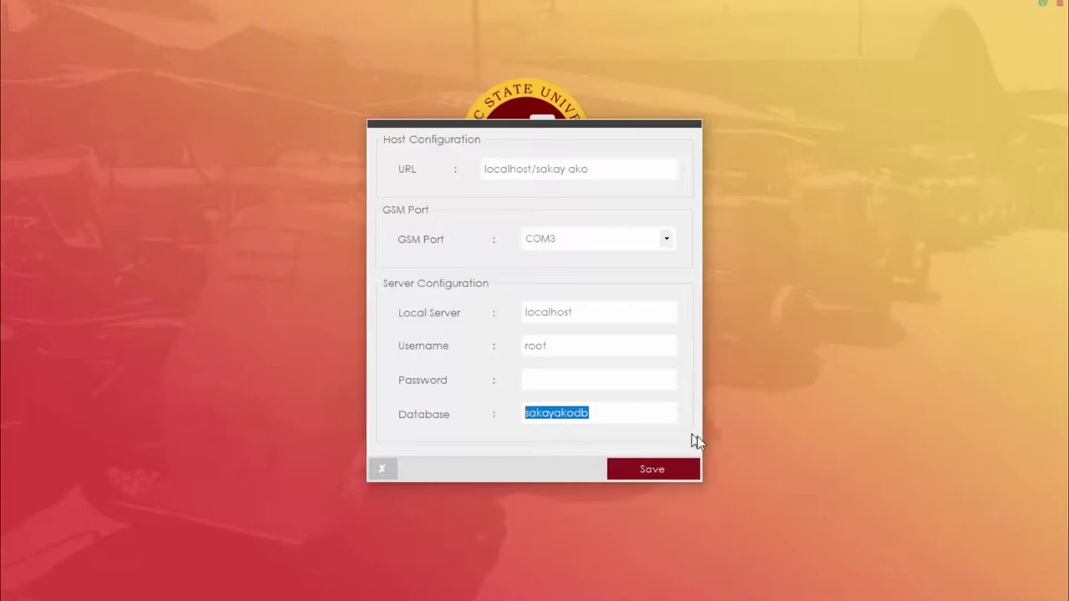
{"action": "left_click", "coordinate": [679, 472]}
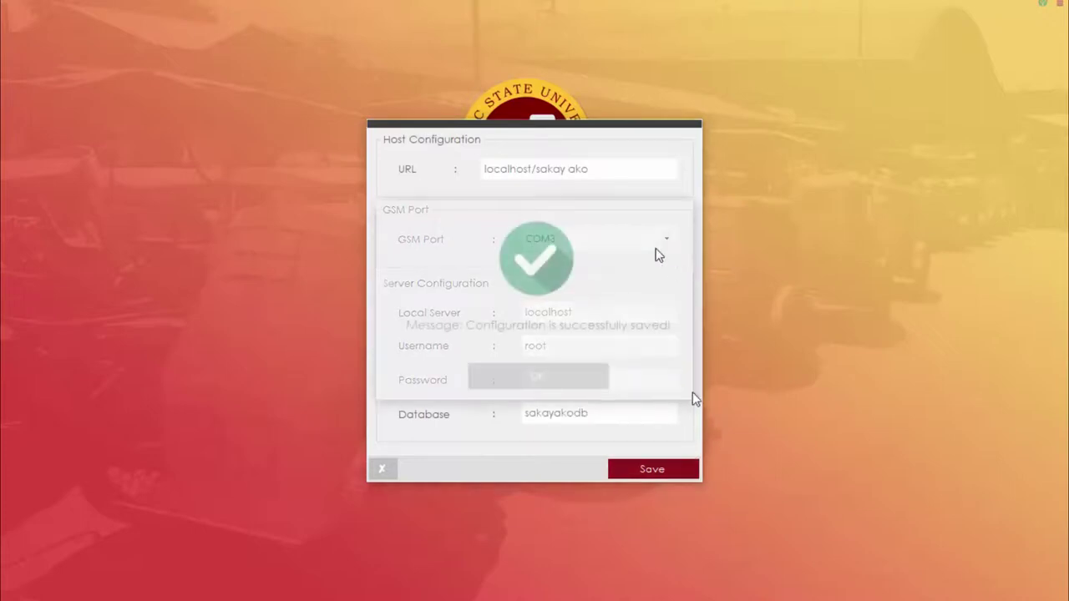
{"action": "left_click", "coordinate": [584, 372]}
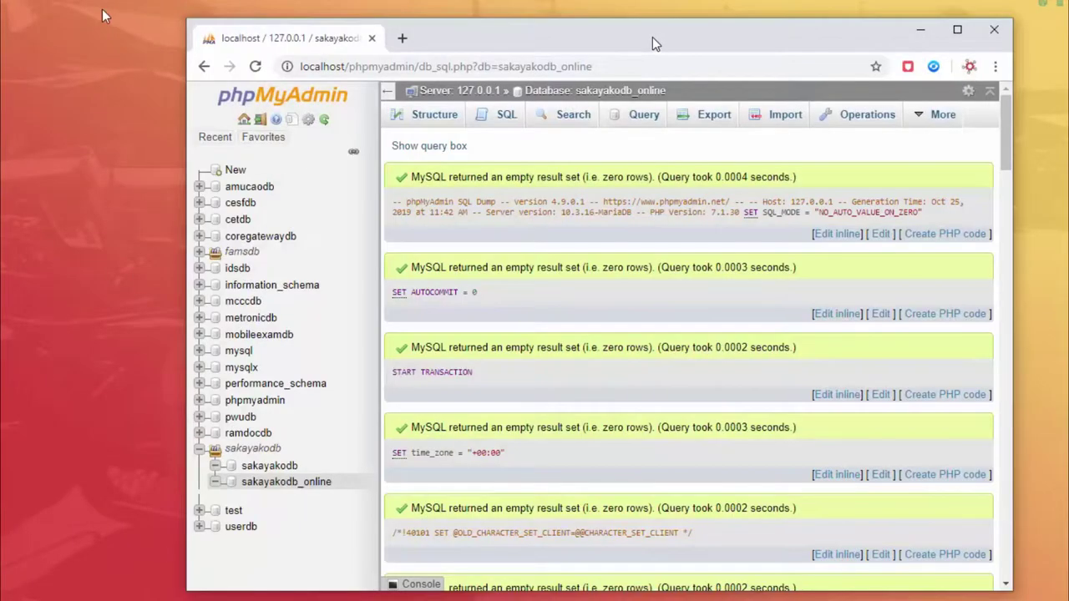
Step: Copy the admin username from sakayakodb's tbl_user in phpMyAdmin and return to the Sakay Ako login
{"action": "left_click_drag", "start_coordinate": [652, 36], "coordinate": [97, 10]}
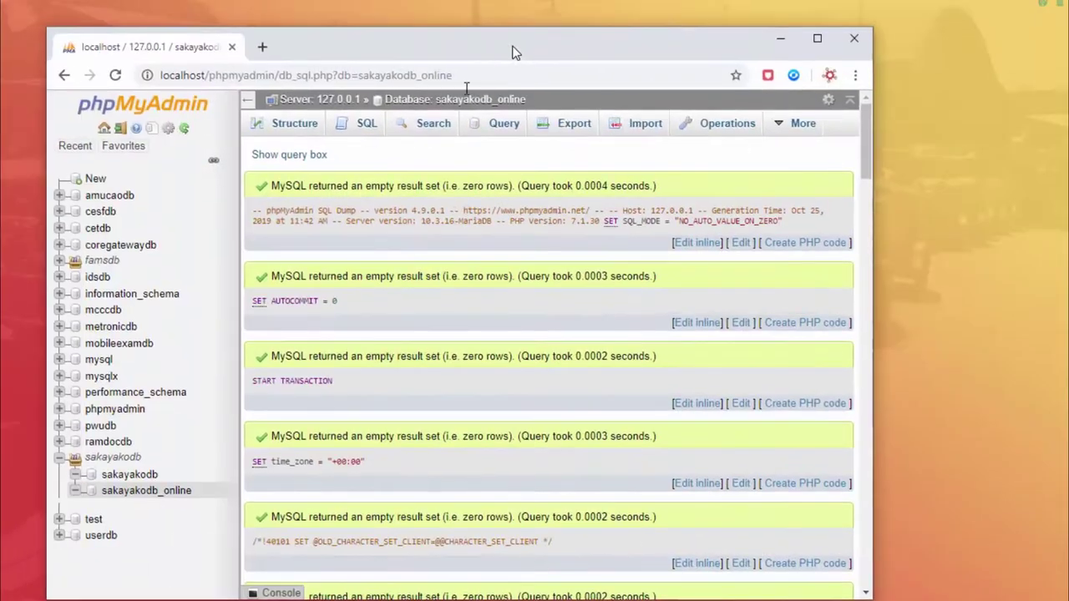
{"action": "left_click", "coordinate": [132, 478]}
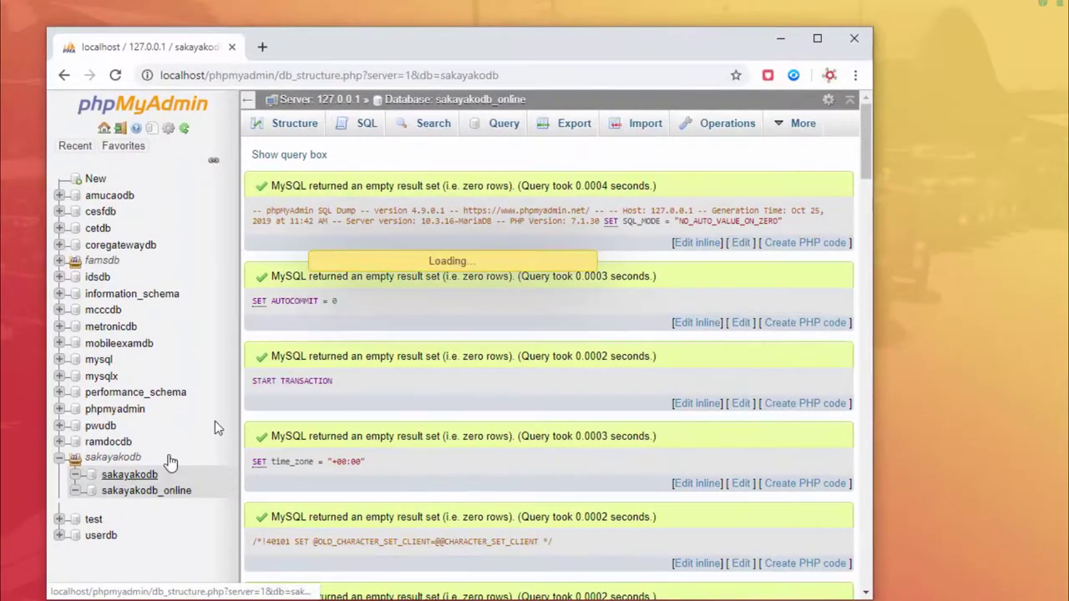
{"action": "left_click", "coordinate": [294, 328]}
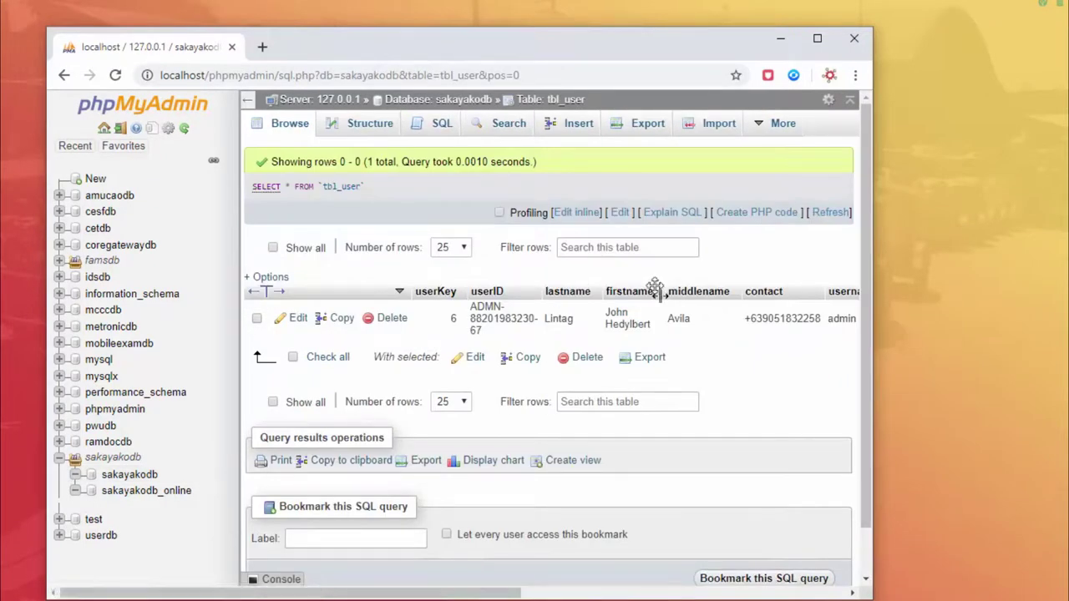
{"action": "left_click_drag", "start_coordinate": [519, 595], "coordinate": [681, 595]}
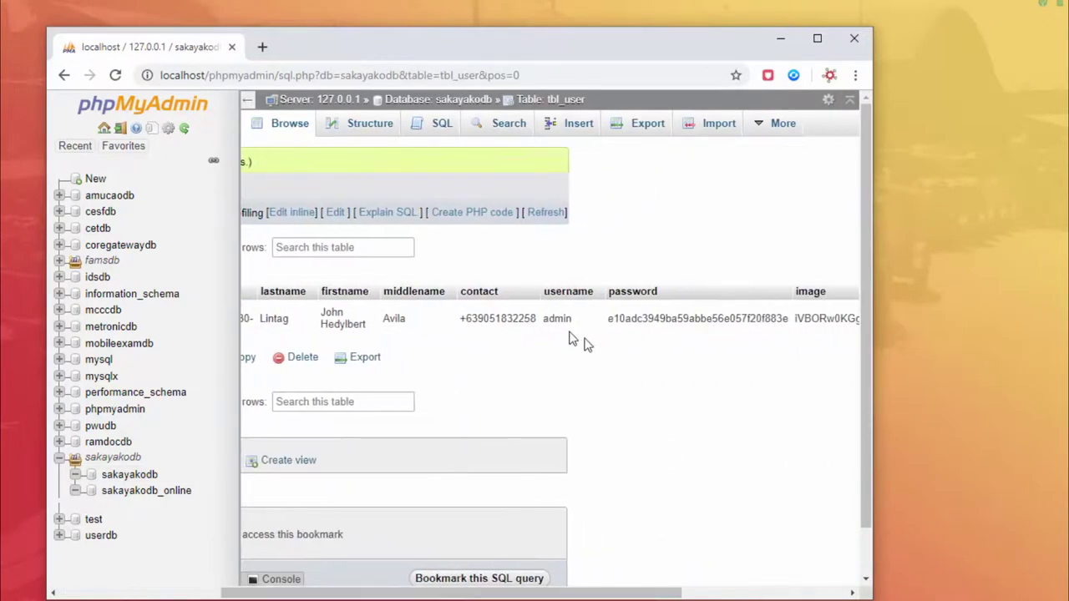
{"action": "double_click", "coordinate": [571, 321]}
{"action": "key", "text": "ctrl+c"}
{"action": "key", "text": "alt+Tab"}
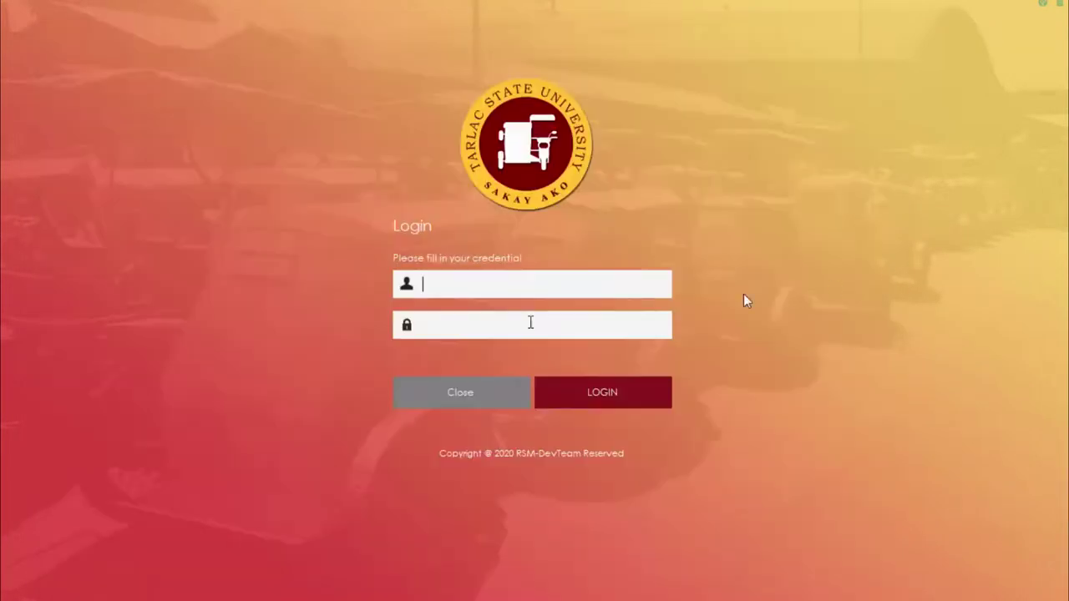
Step: Paste the administrator username into the login form and log in
{"action": "key", "text": "ctrl+v"}
{"action": "left_click", "coordinate": [573, 400]}
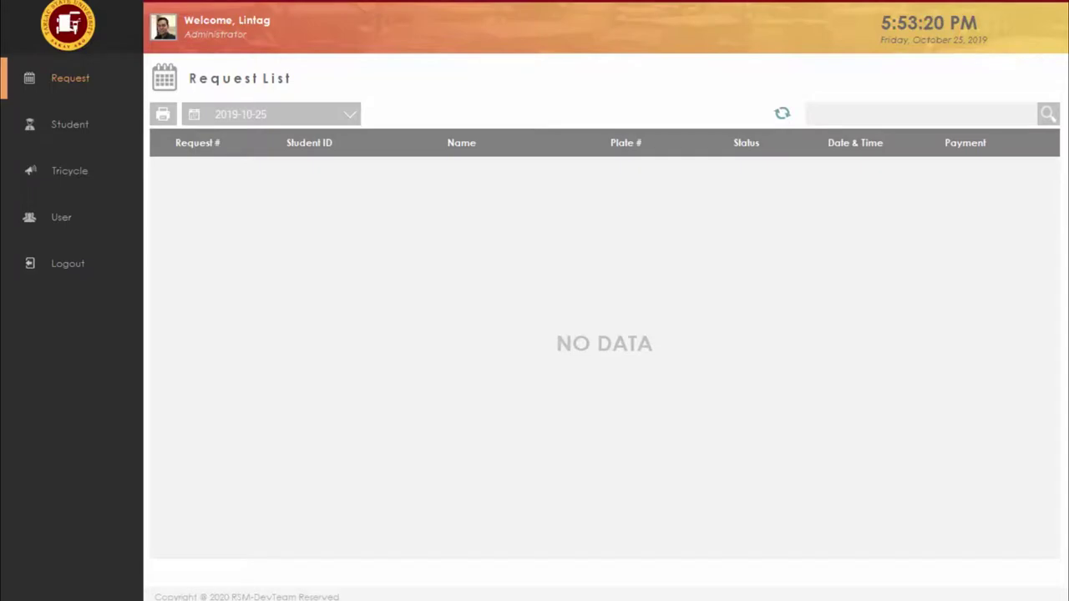
Step: Browse sakayakodb's tbl_request in phpMyAdmin to see its 3 requests, then go back to Sakay Ako
{"action": "key", "text": "alt+Tab"}
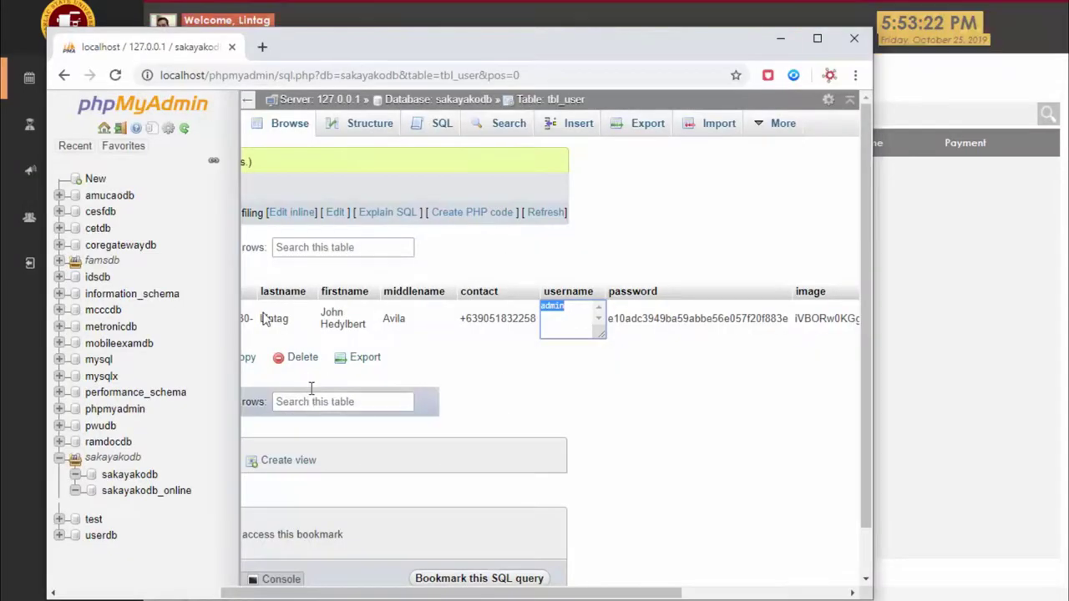
{"action": "left_click", "coordinate": [140, 476]}
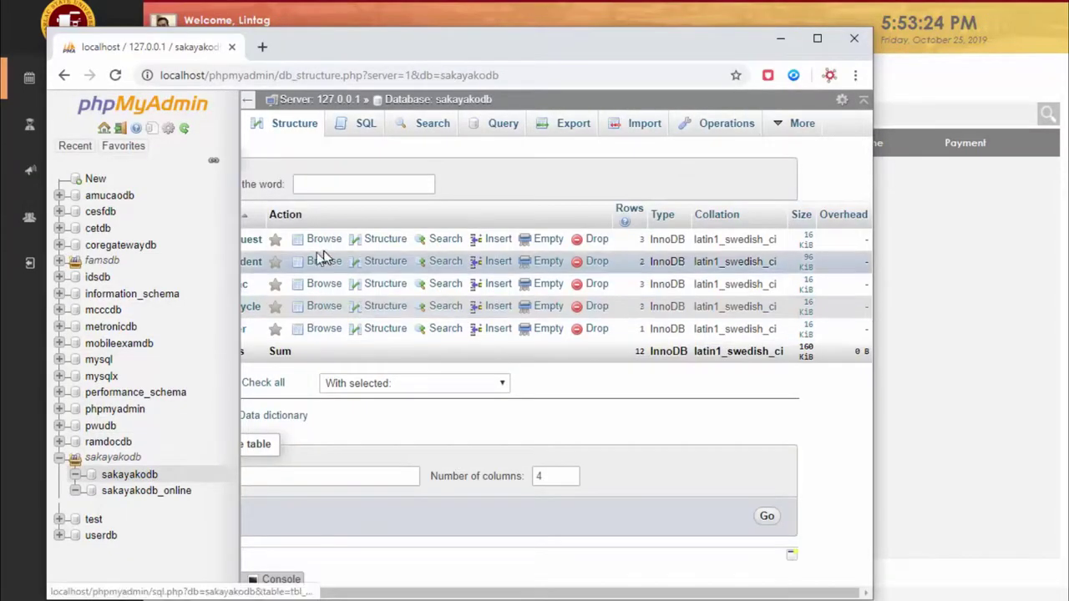
{"action": "left_click", "coordinate": [251, 240]}
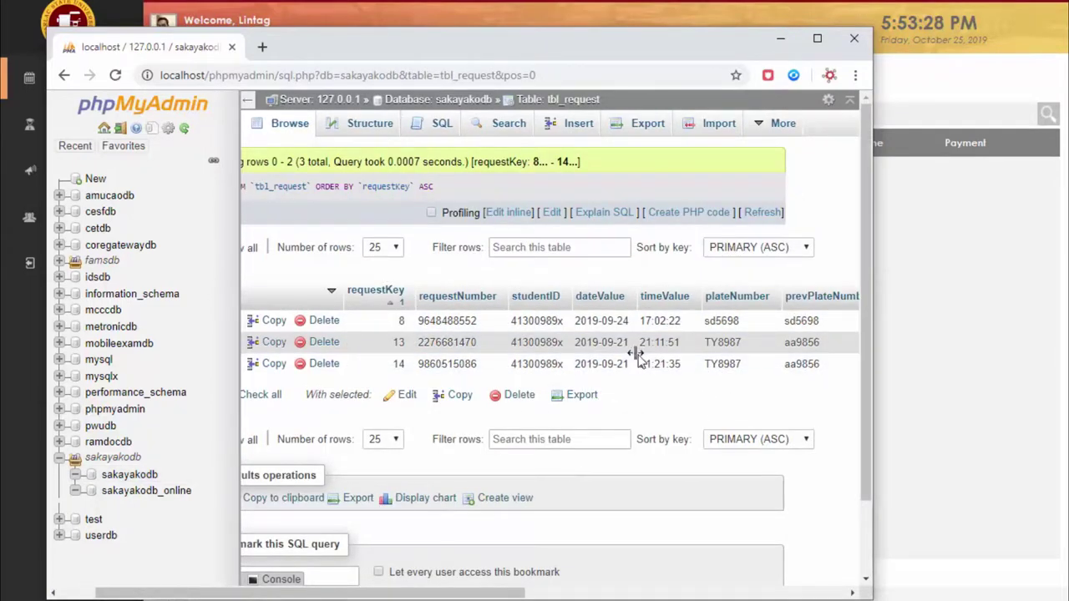
{"action": "left_click", "coordinate": [779, 40]}
{"action": "left_click", "coordinate": [349, 132]}
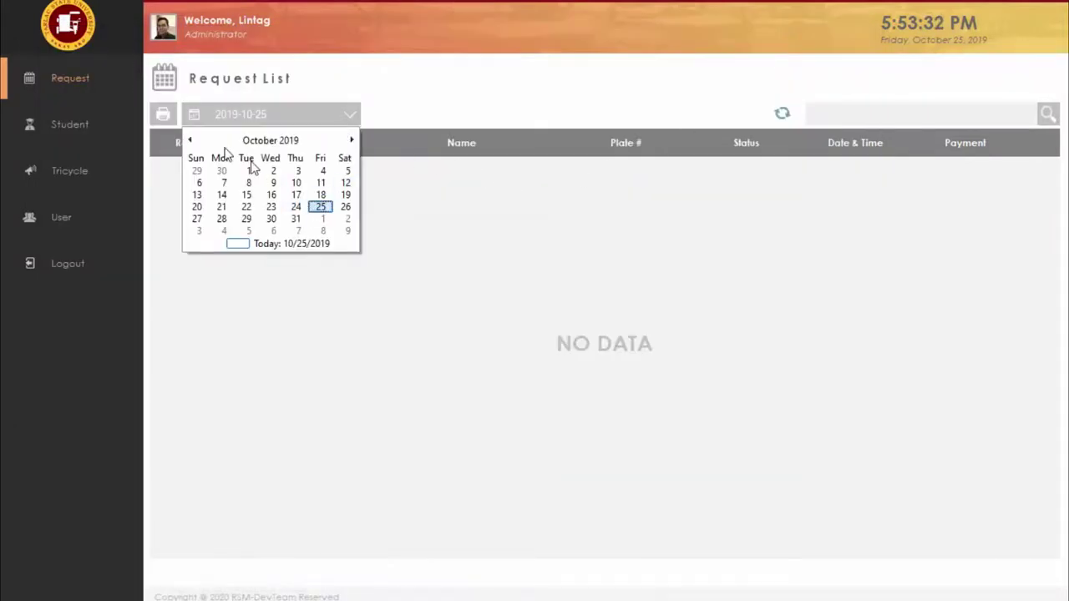
Step: Preview the Request Report for 21 September 2019's two canceled requests
{"action": "left_click", "coordinate": [192, 147]}
{"action": "left_click", "coordinate": [251, 117]}
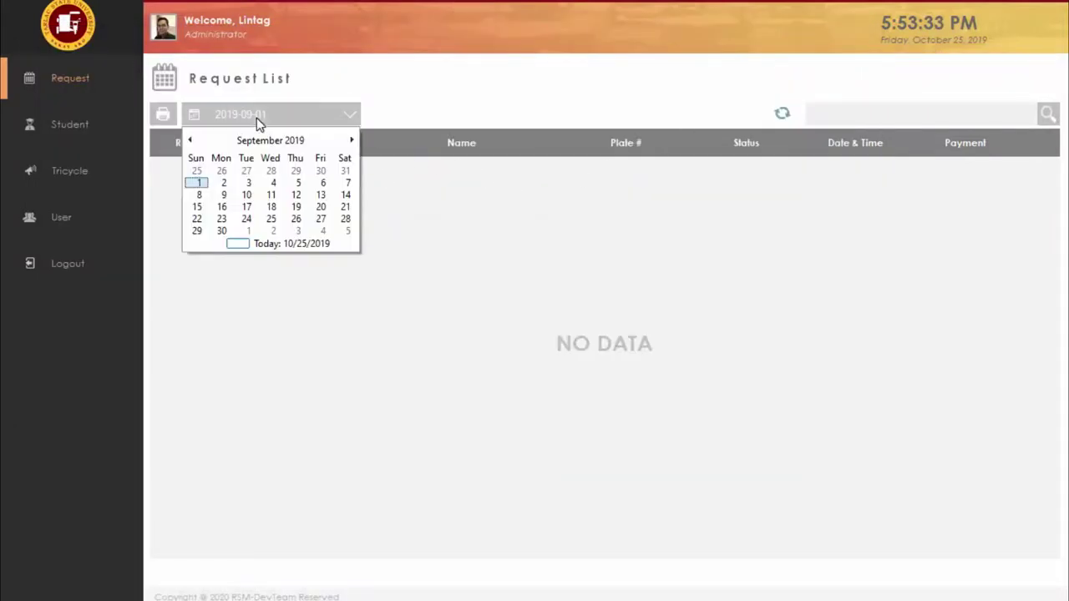
{"action": "left_click", "coordinate": [346, 207]}
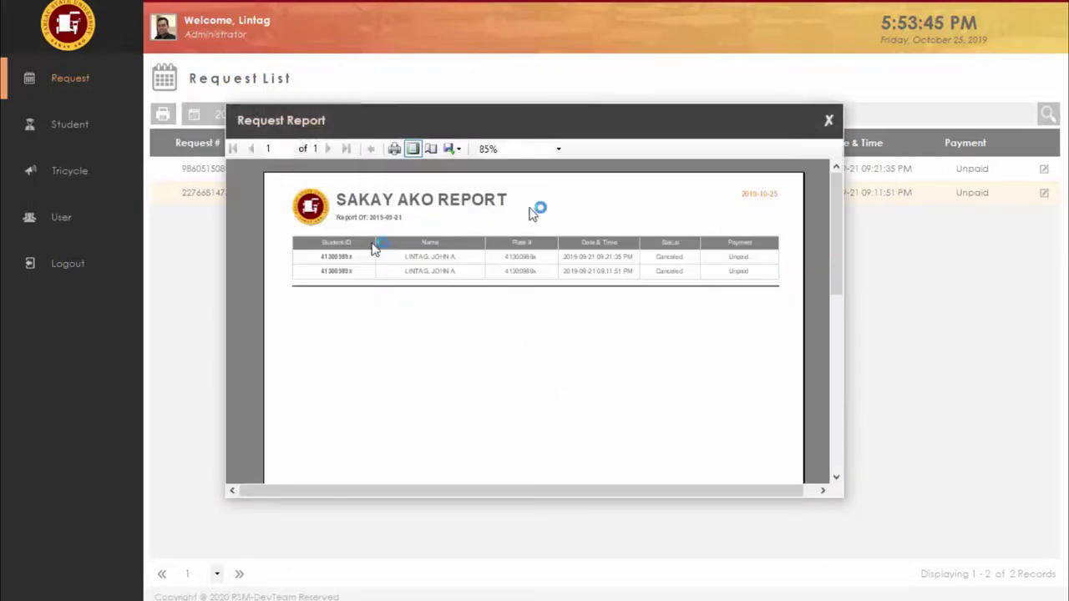
{"action": "left_click", "coordinate": [828, 120]}
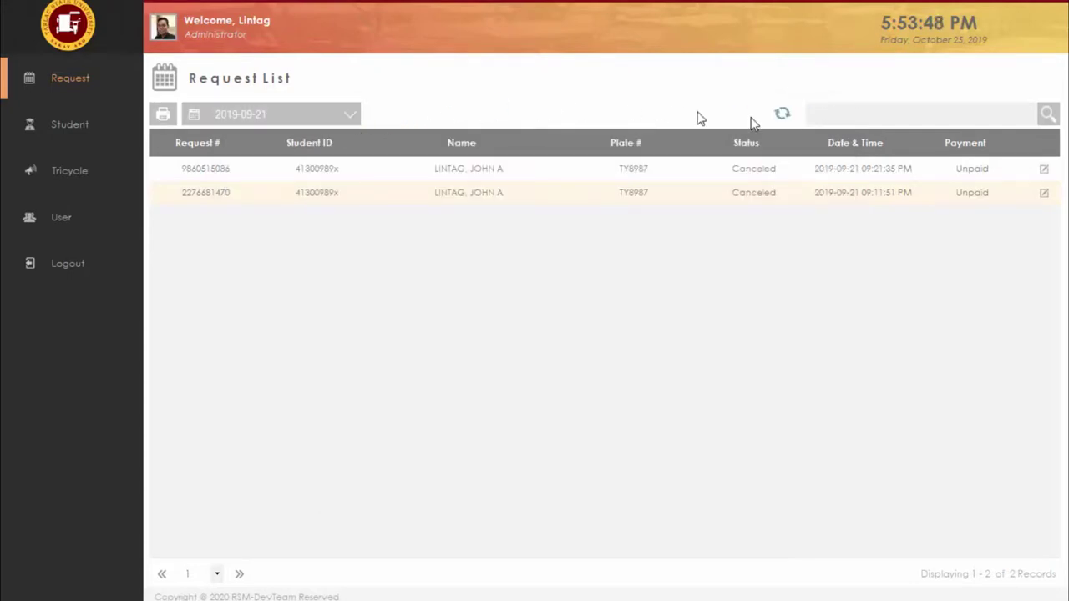
Step: Set the Request List date back to 25 October 2019
{"action": "left_click", "coordinate": [339, 117]}
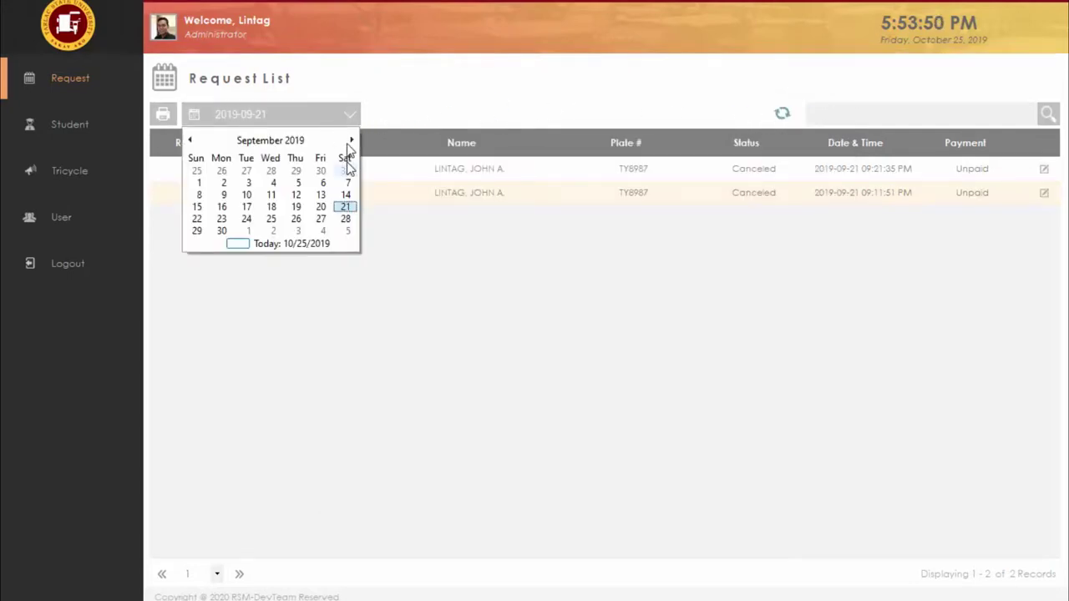
{"action": "left_click", "coordinate": [354, 142]}
{"action": "left_click", "coordinate": [355, 115]}
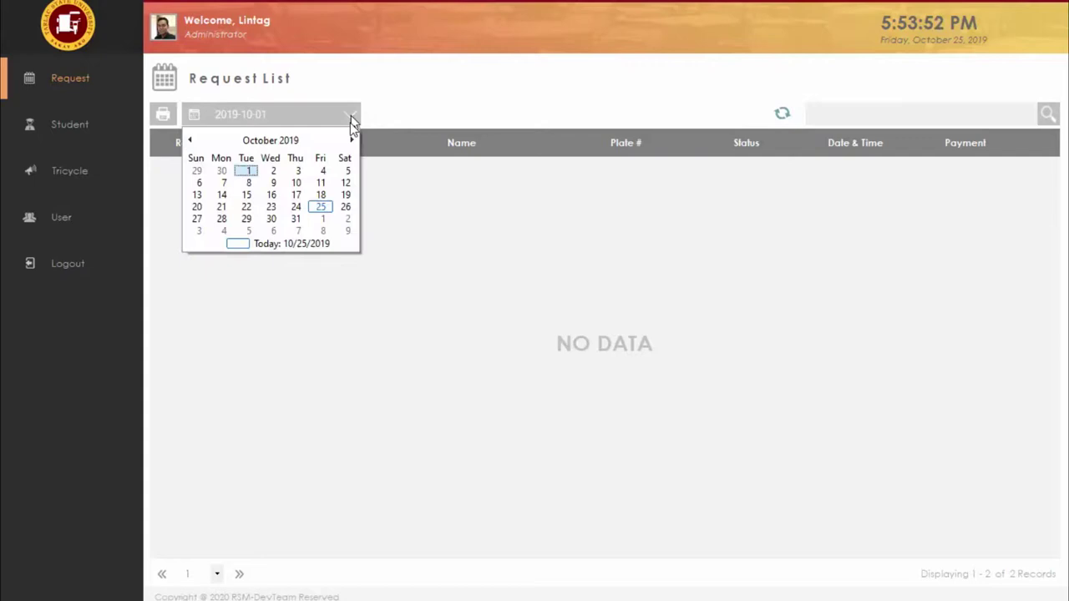
{"action": "left_click", "coordinate": [323, 207]}
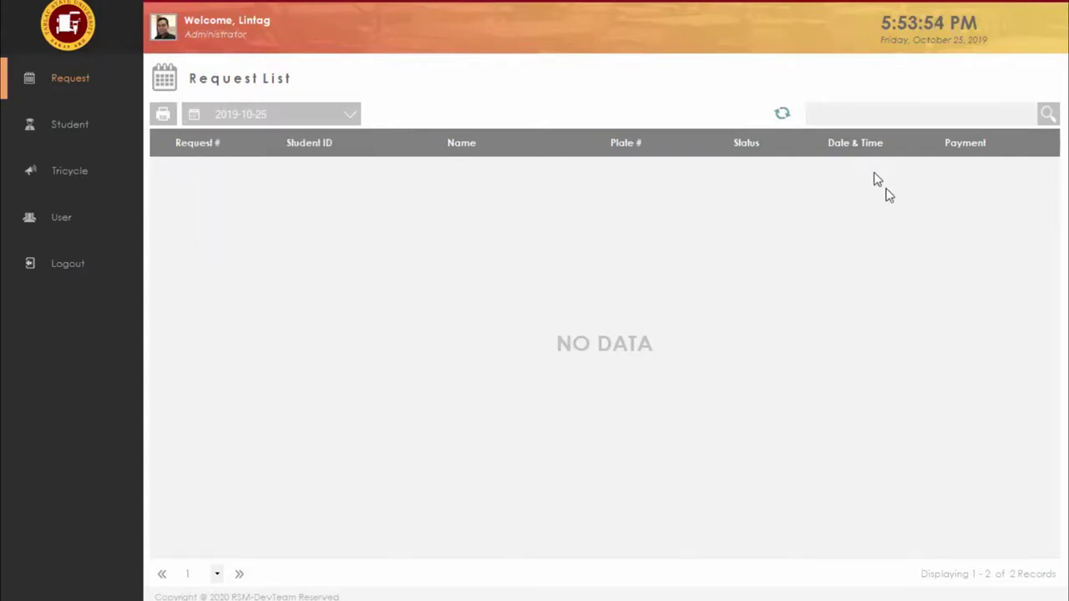
{"action": "left_click", "coordinate": [858, 115]}
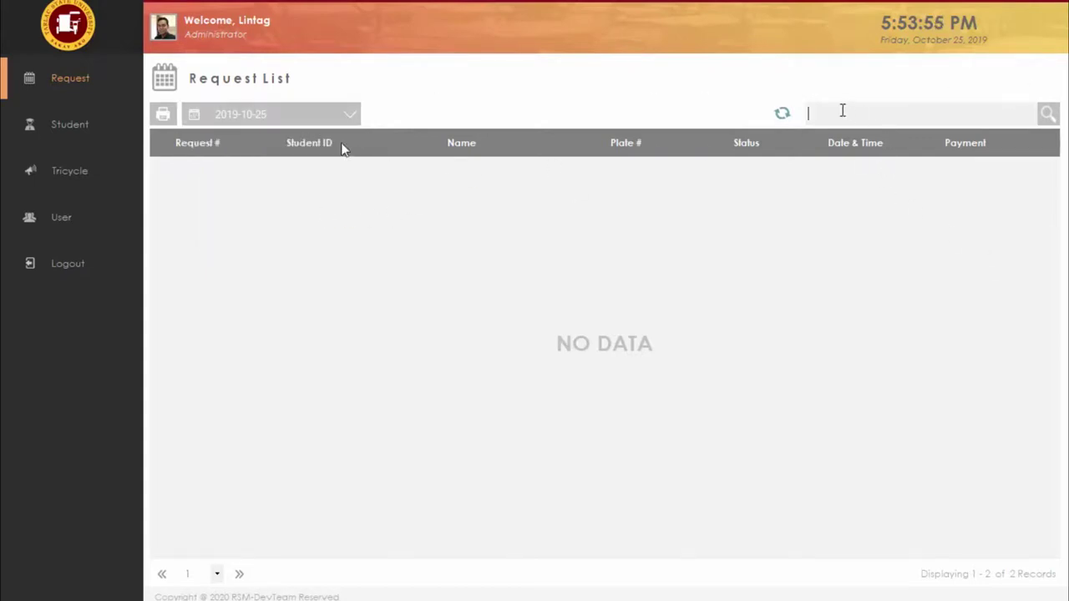
Step: Browse the Student, Tricycle and User lists, then bring up the emulator's mobile login screen
{"action": "left_click", "coordinate": [70, 142]}
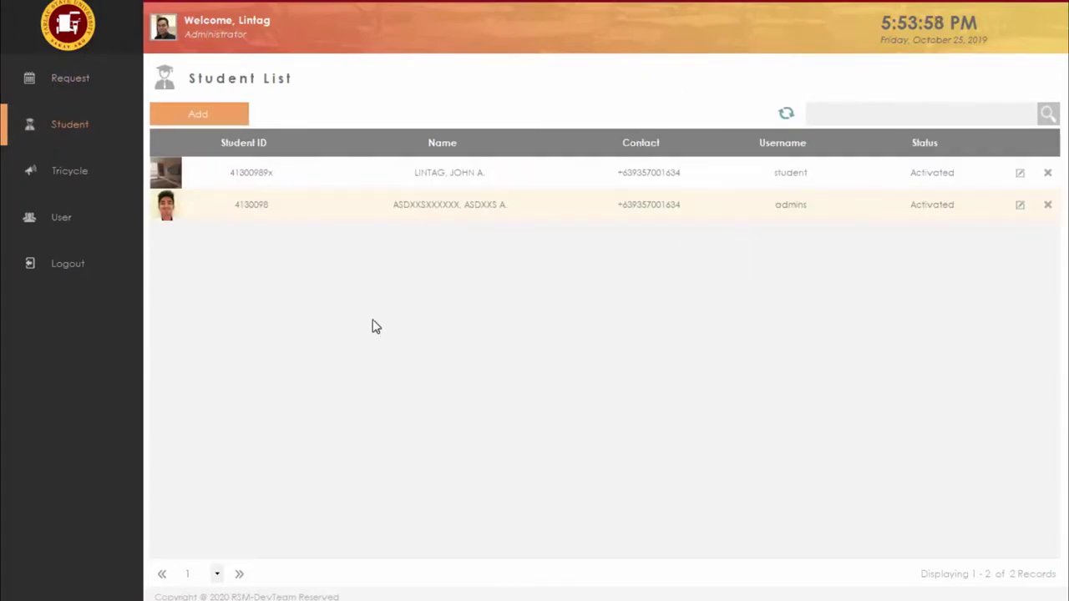
{"action": "left_click", "coordinate": [225, 114]}
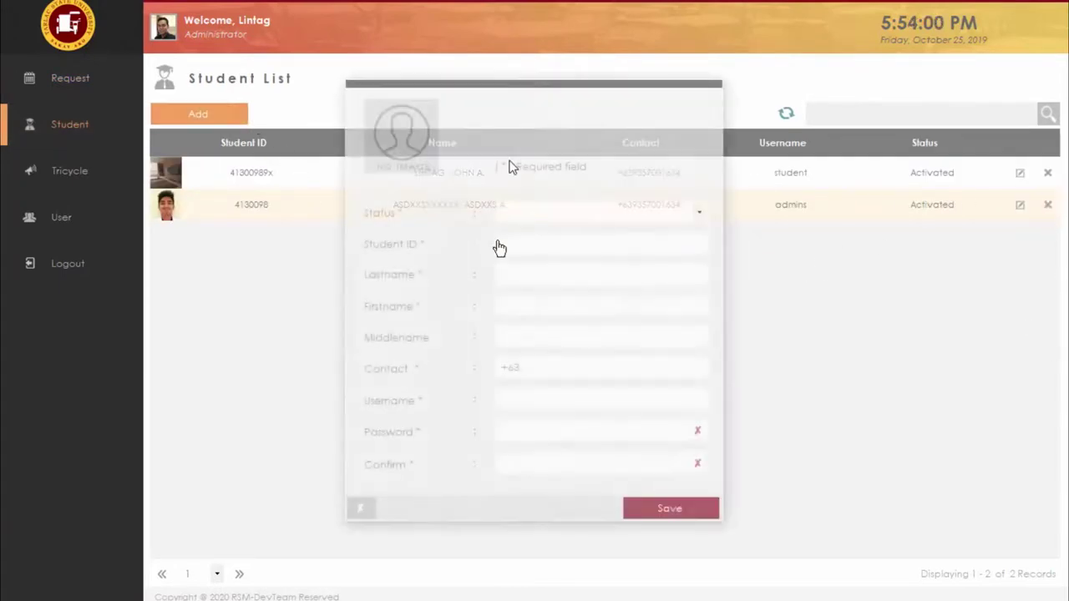
{"action": "left_click", "coordinate": [360, 507]}
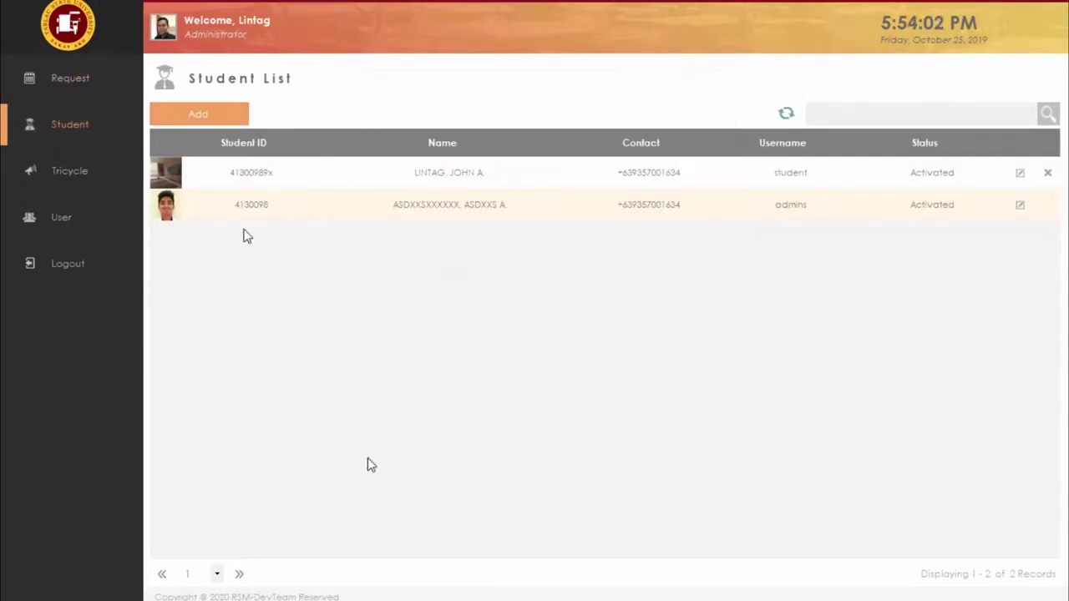
{"action": "left_click", "coordinate": [100, 173]}
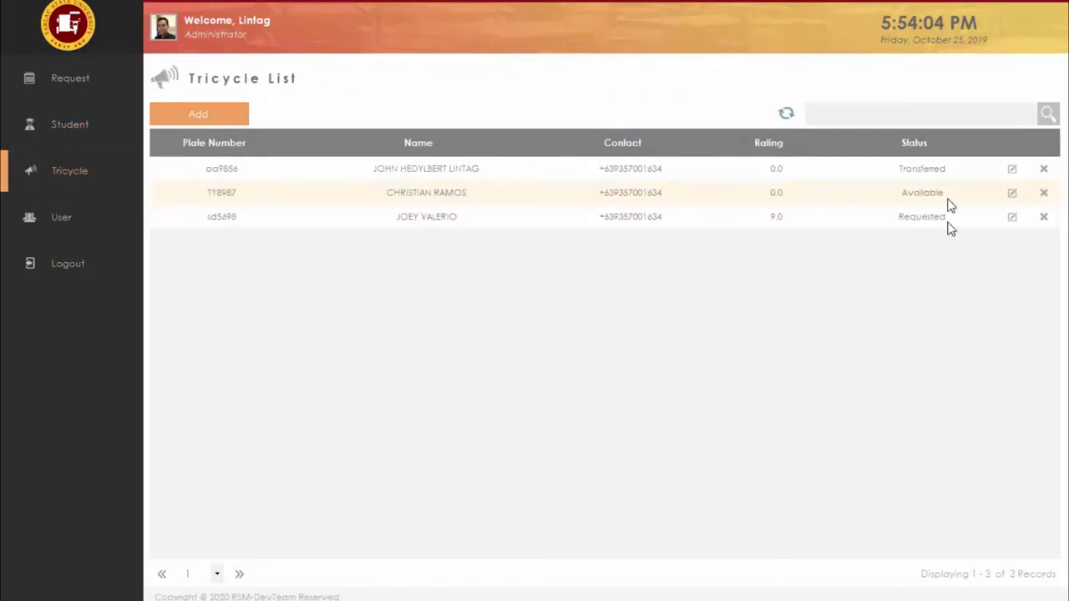
{"action": "left_click", "coordinate": [79, 233]}
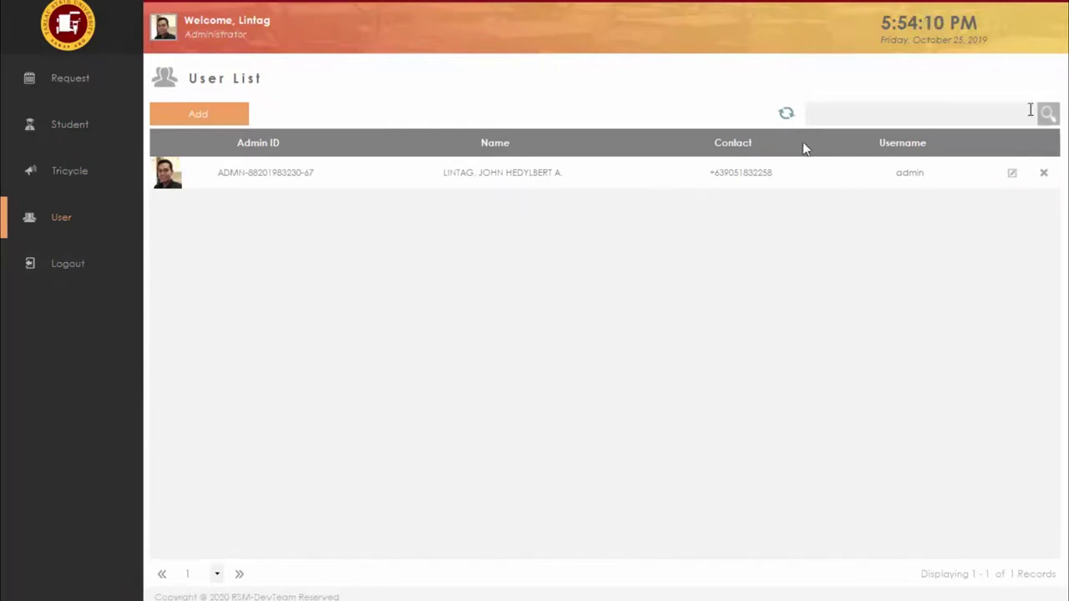
{"action": "key", "text": "alt+Tab"}
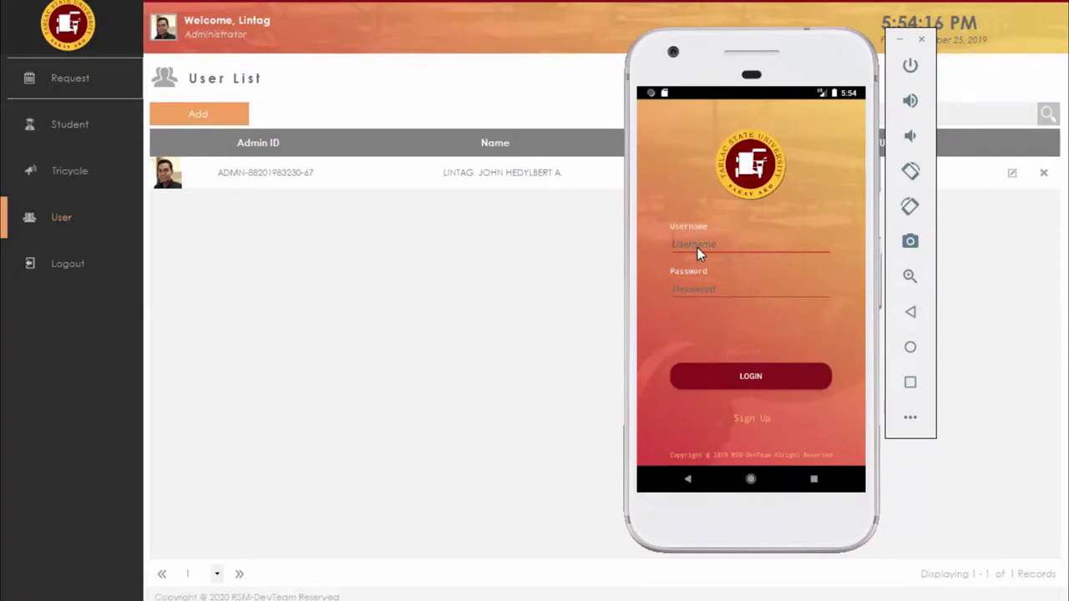
Step: Show the Student List in the admin app and return to the emulator
{"action": "left_click", "coordinate": [98, 131]}
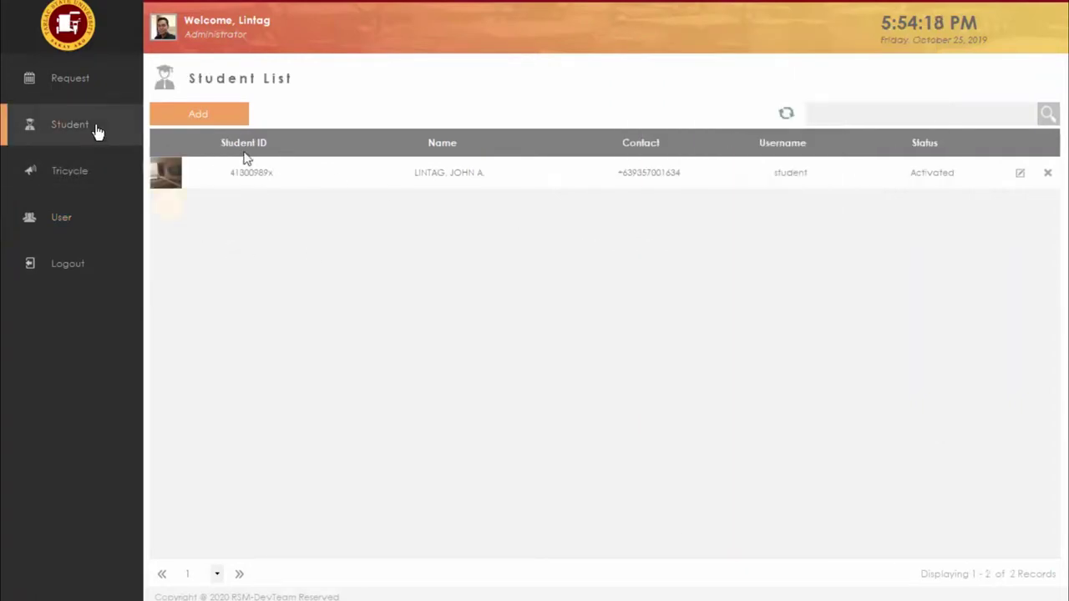
{"action": "key", "text": "alt+Tab"}
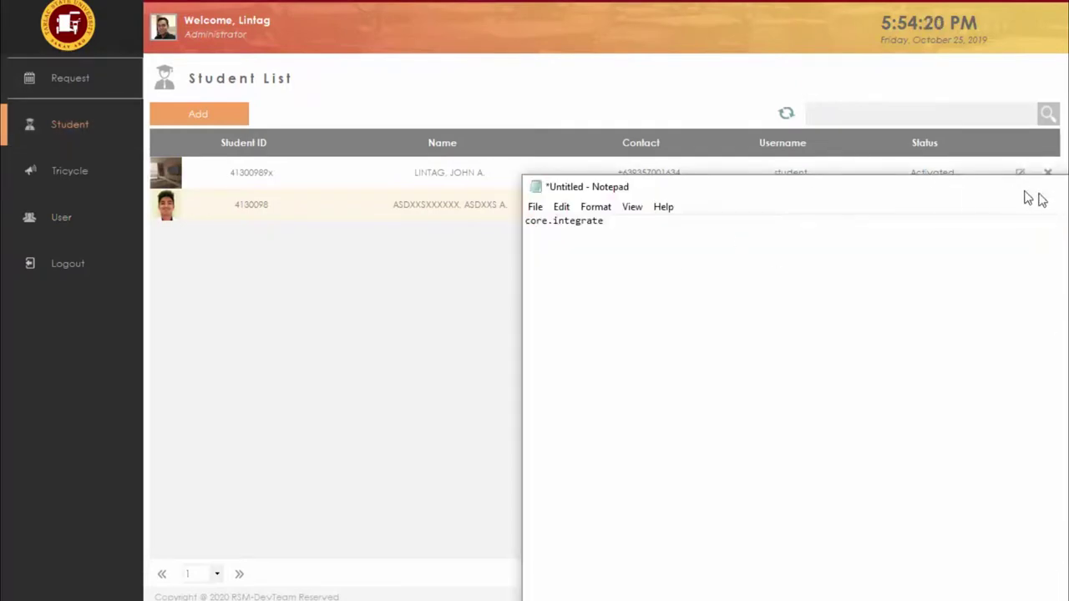
{"action": "key", "text": "alt+Tab"}
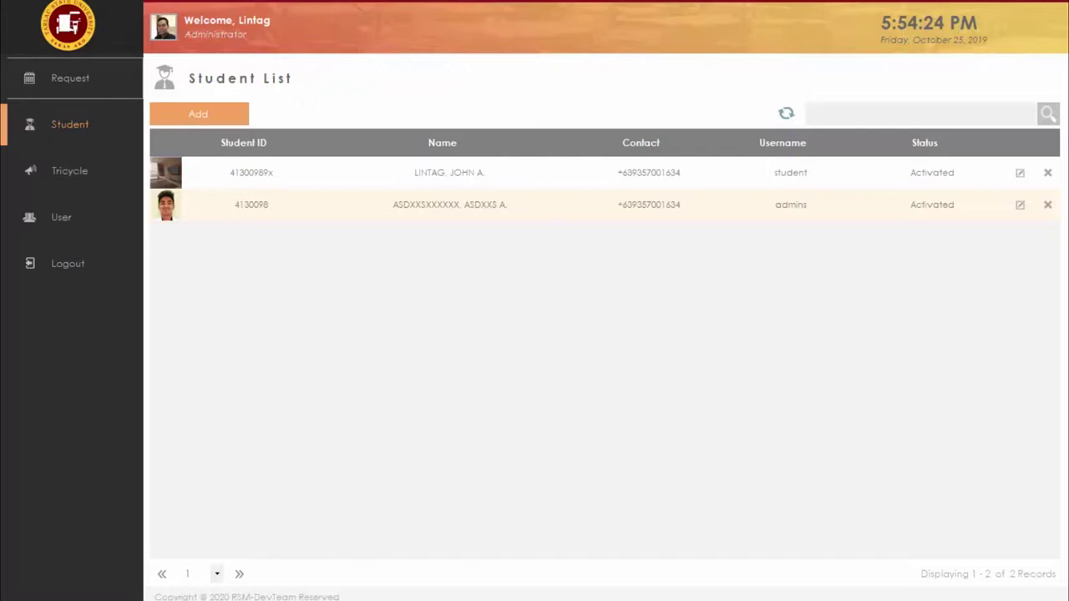
{"action": "key", "text": "alt+Tab"}
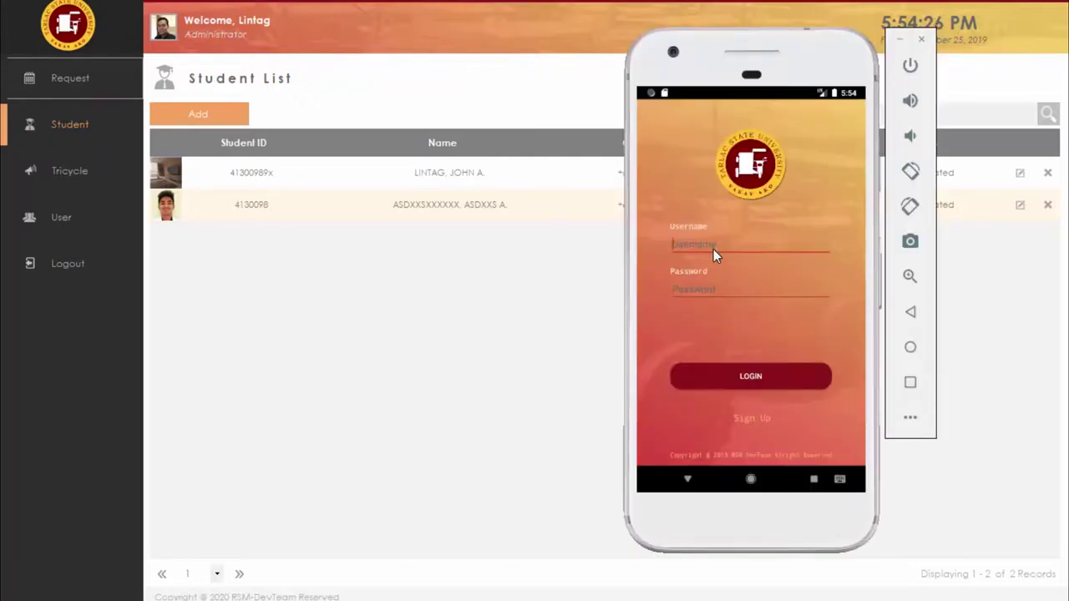
Step: Sign in to the mobile app with the student's username and password
{"action": "left_click", "coordinate": [713, 249]}
{"action": "type", "text": "student"}
{"action": "left_click", "coordinate": [716, 289]}
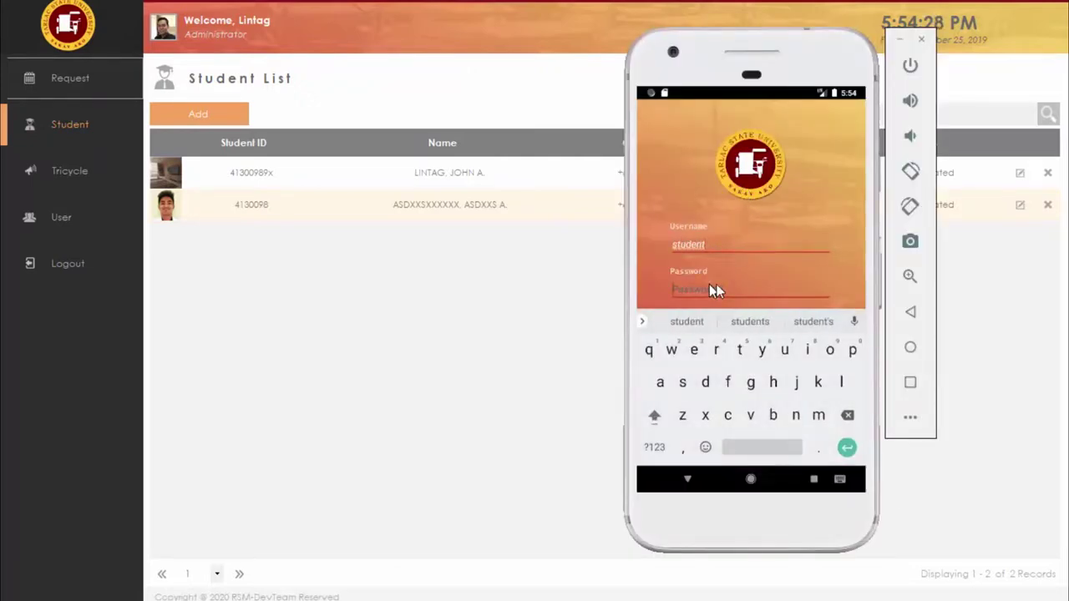
{"action": "type", "text": "123456"}
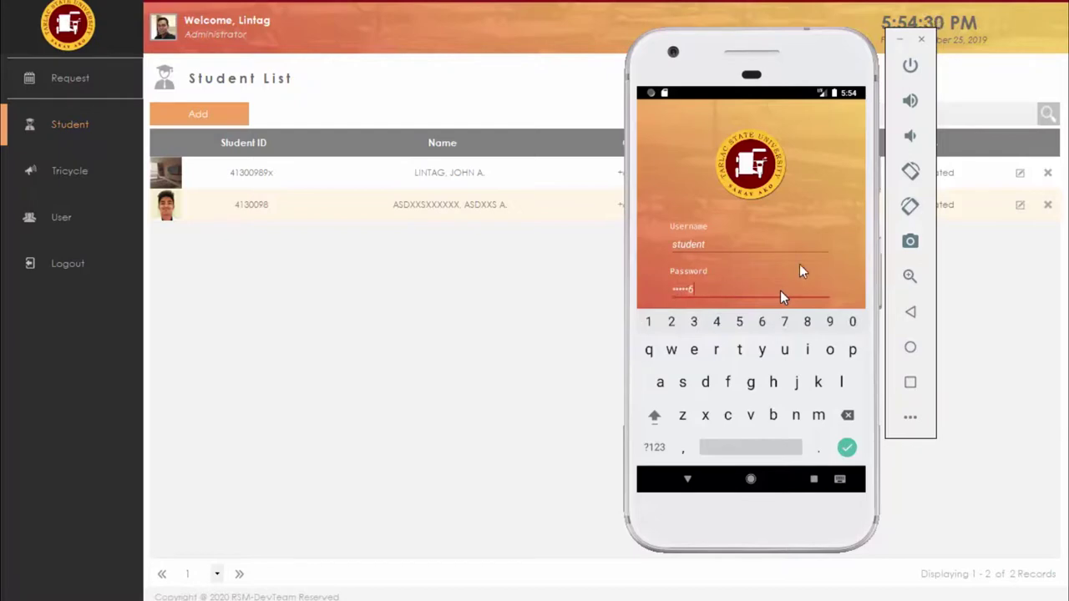
{"action": "left_click", "coordinate": [826, 273]}
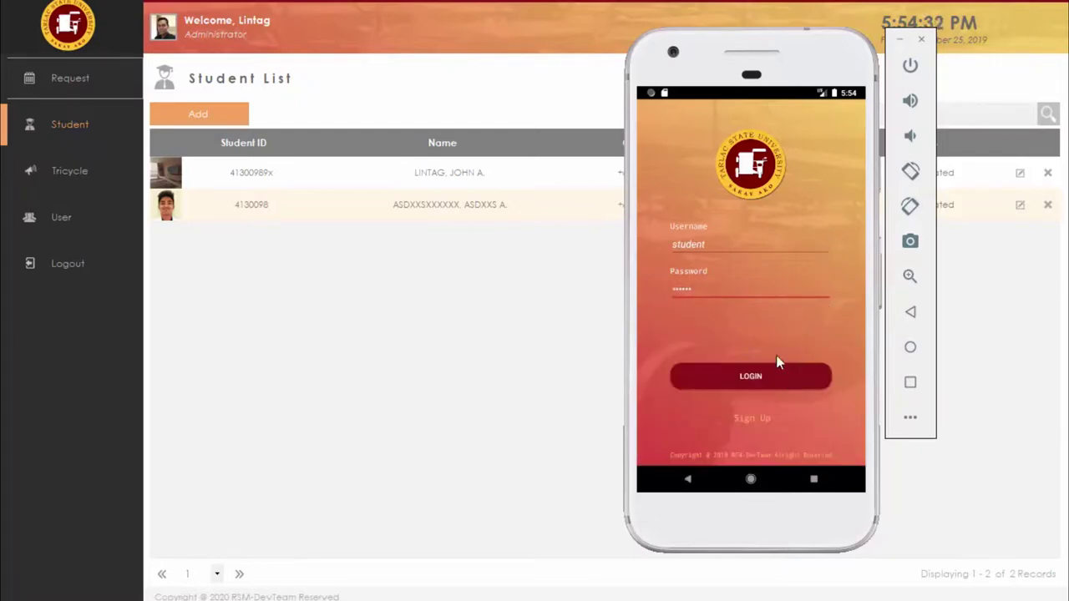
{"action": "left_click", "coordinate": [776, 357]}
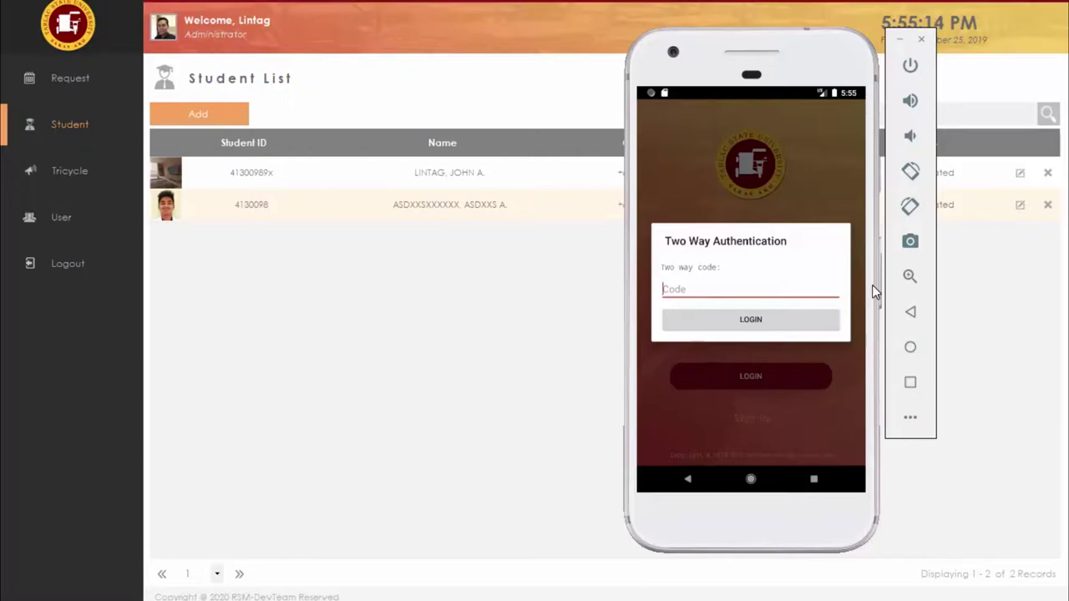
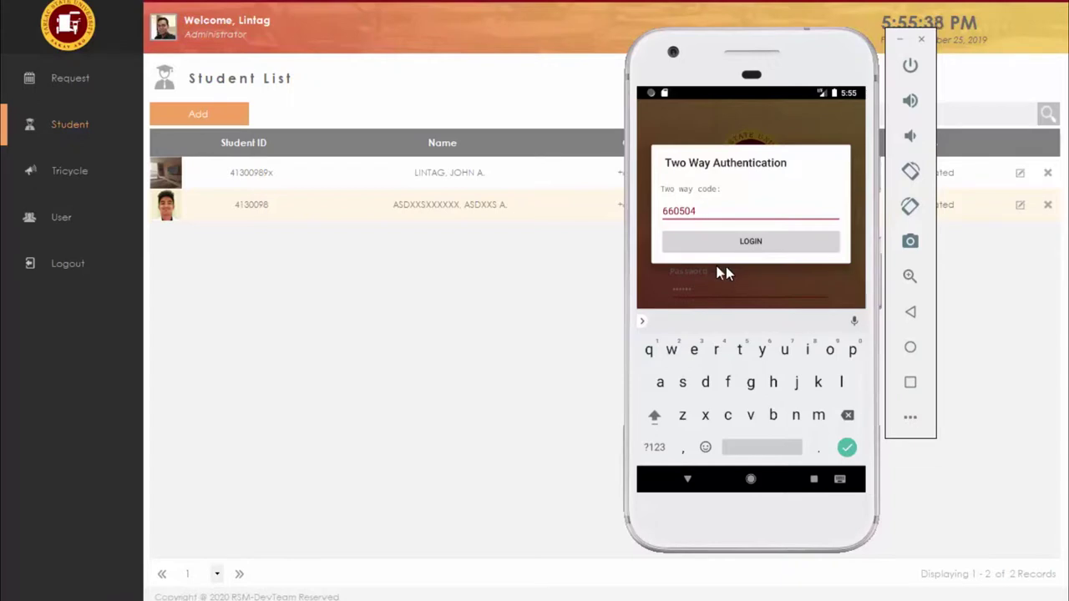
Step: Enter the two-way authentication code, log in, and open the student's Profile
{"action": "left_click", "coordinate": [764, 242]}
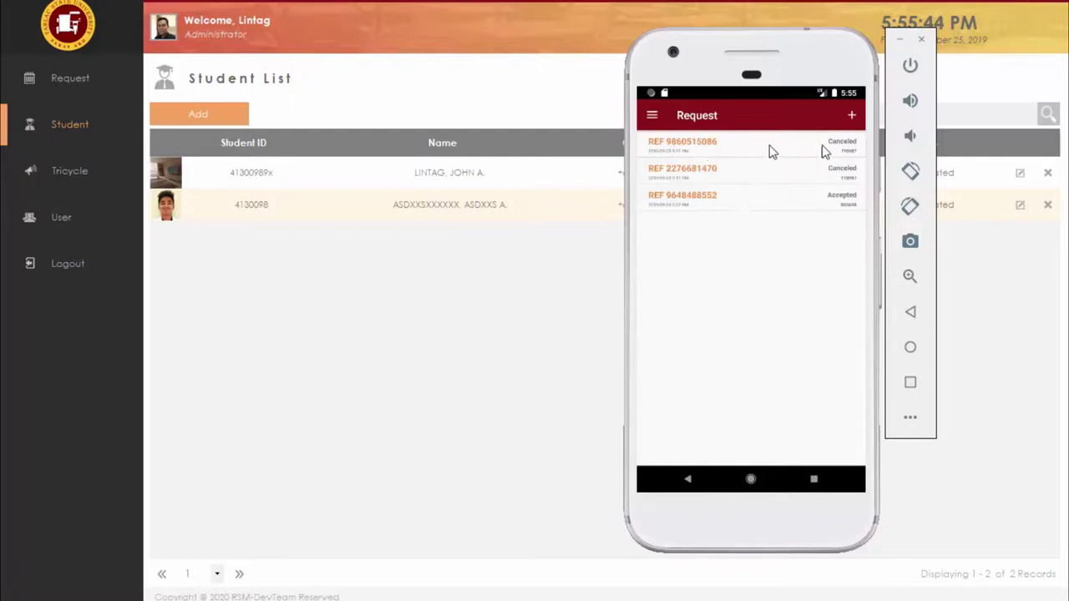
{"action": "left_click", "coordinate": [652, 116]}
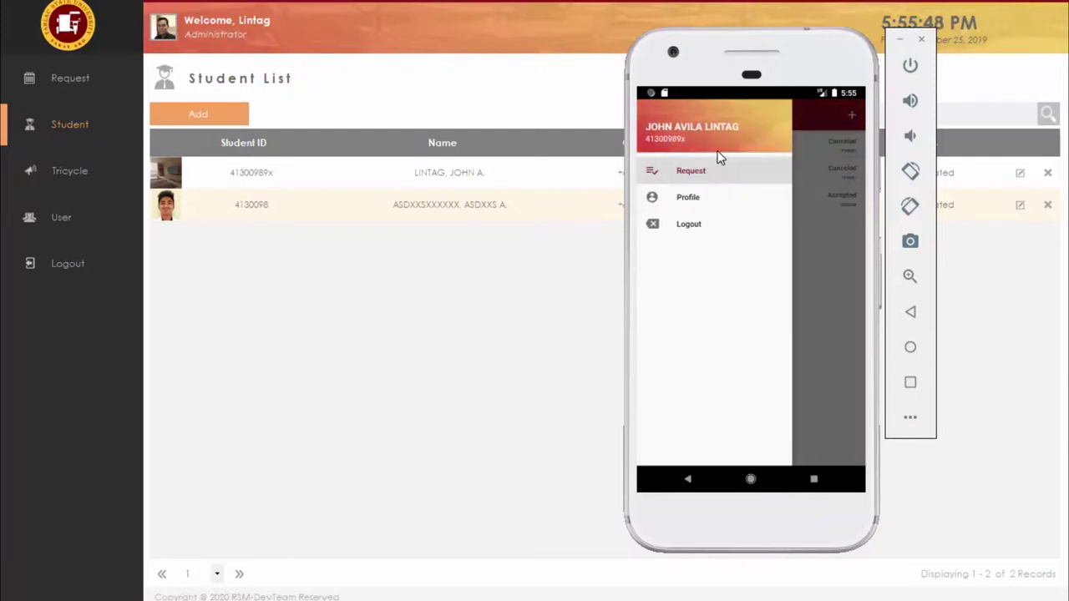
{"action": "left_click", "coordinate": [700, 201]}
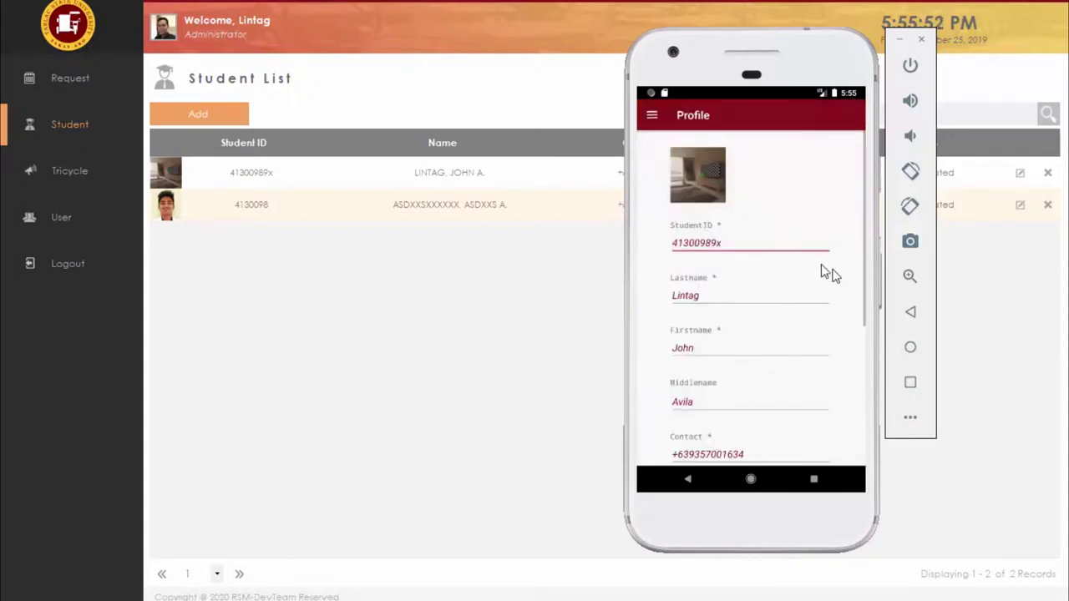
Step: Review the profile and the accepted, paid request's details, then start a new request
{"action": "scroll", "coordinate": [857, 291], "scroll_direction": "down", "scroll_amount": 3}
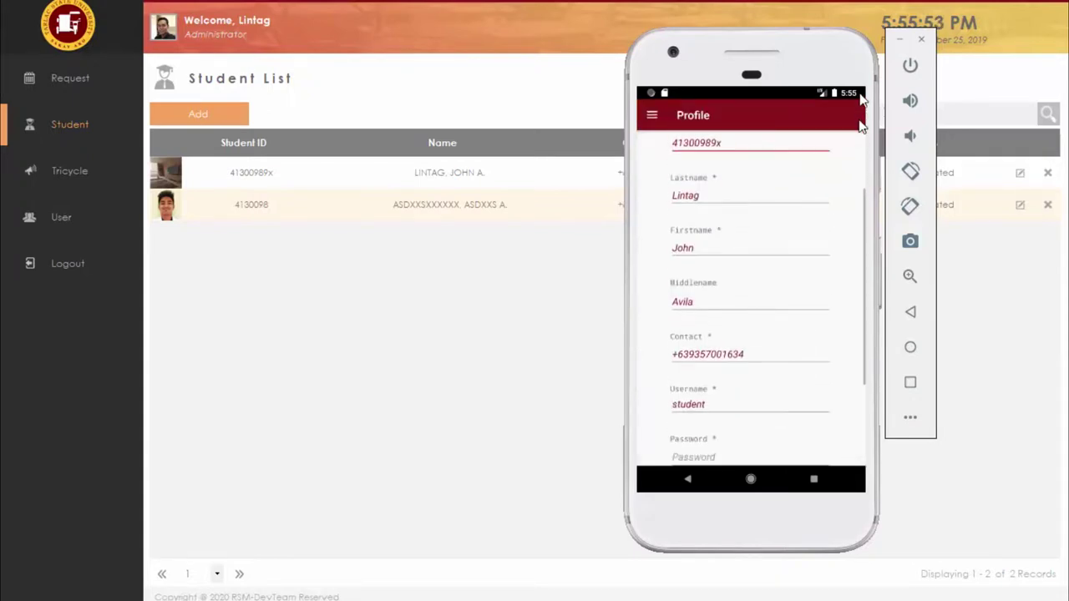
{"action": "left_click", "coordinate": [652, 115]}
{"action": "left_click", "coordinate": [683, 172]}
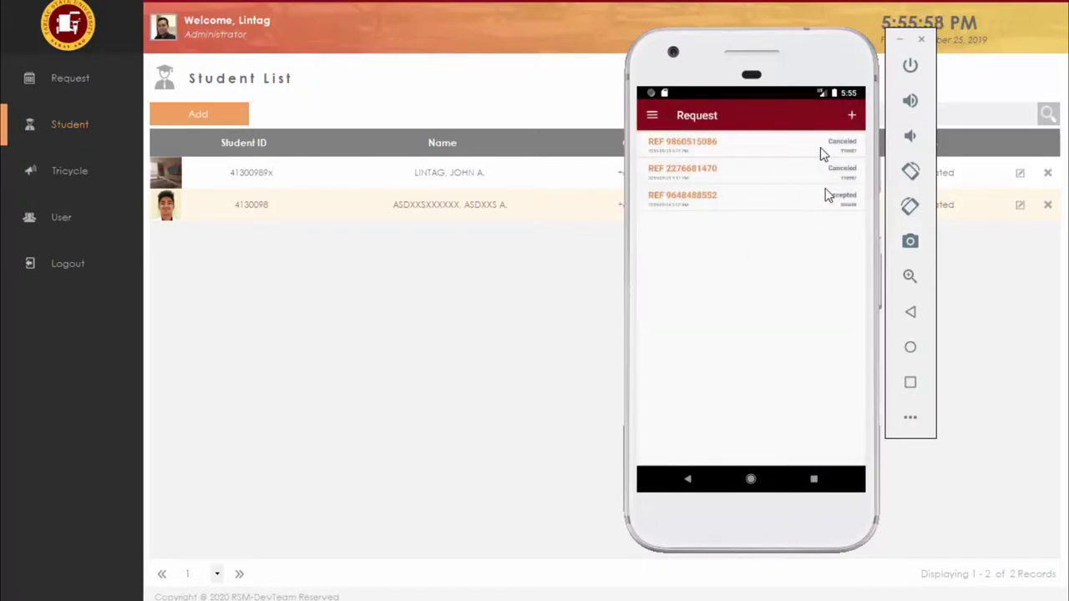
{"action": "left_click", "coordinate": [800, 206]}
{"action": "mouse_move", "coordinate": [856, 297]}
{"action": "left_mouse_down"}
{"action": "mouse_move", "coordinate": [865, 135]}
{"action": "mouse_move", "coordinate": [851, 288]}
{"action": "left_mouse_up"}
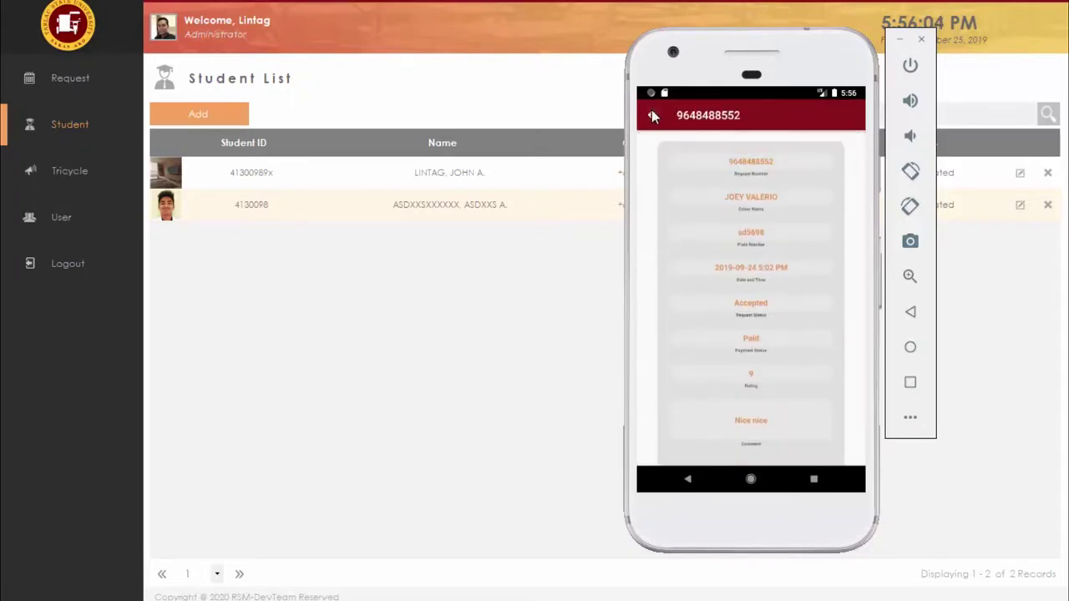
{"action": "left_click", "coordinate": [653, 115]}
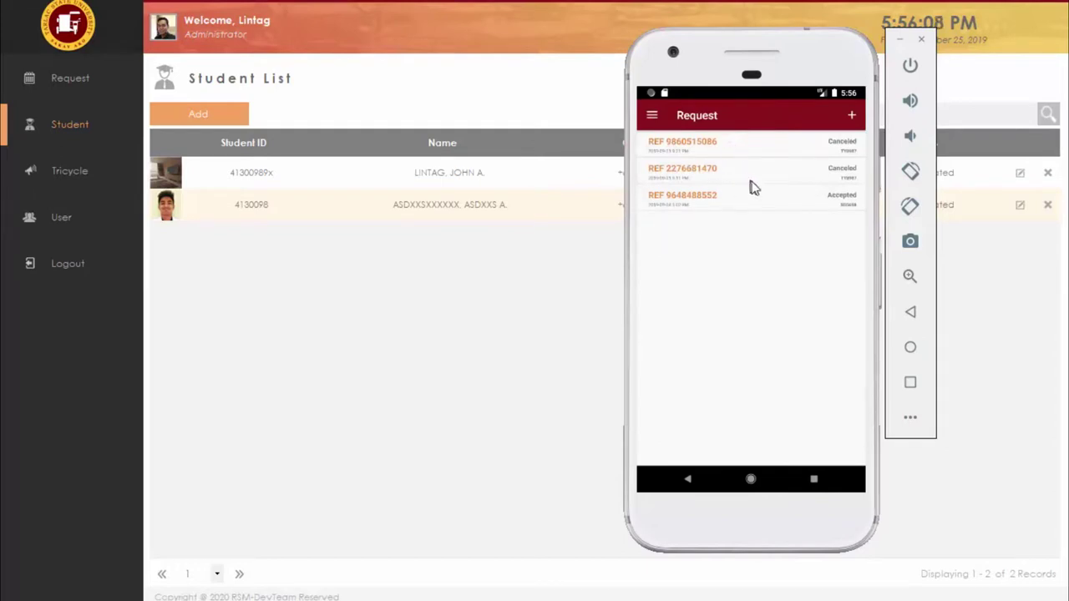
{"action": "left_click", "coordinate": [853, 114]}
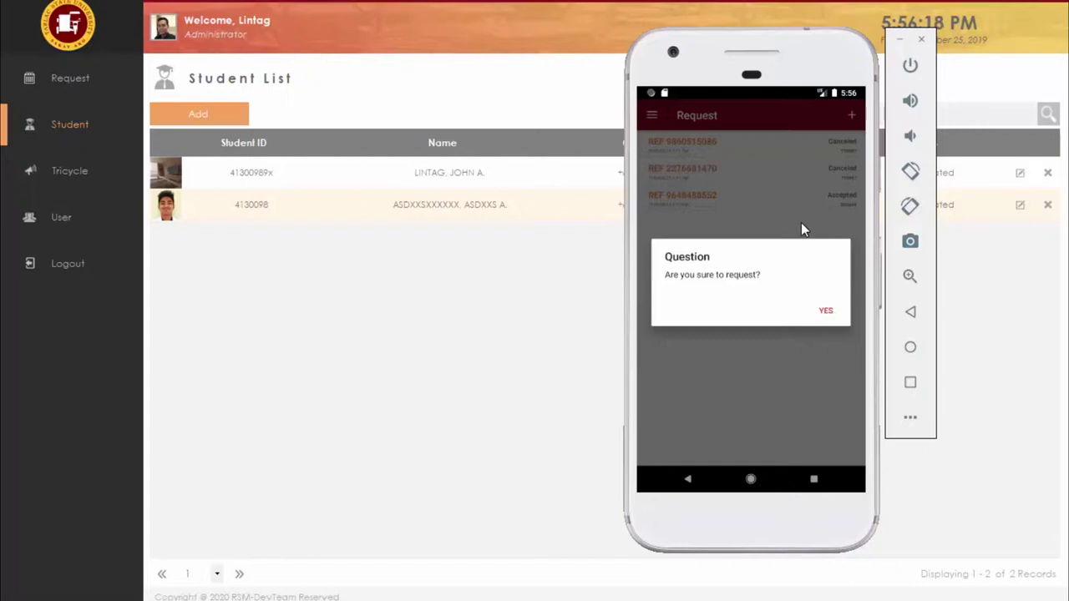
Step: Cancel the new request and log the student out of the mobile app
{"action": "left_click", "coordinate": [751, 184]}
{"action": "left_click", "coordinate": [653, 117]}
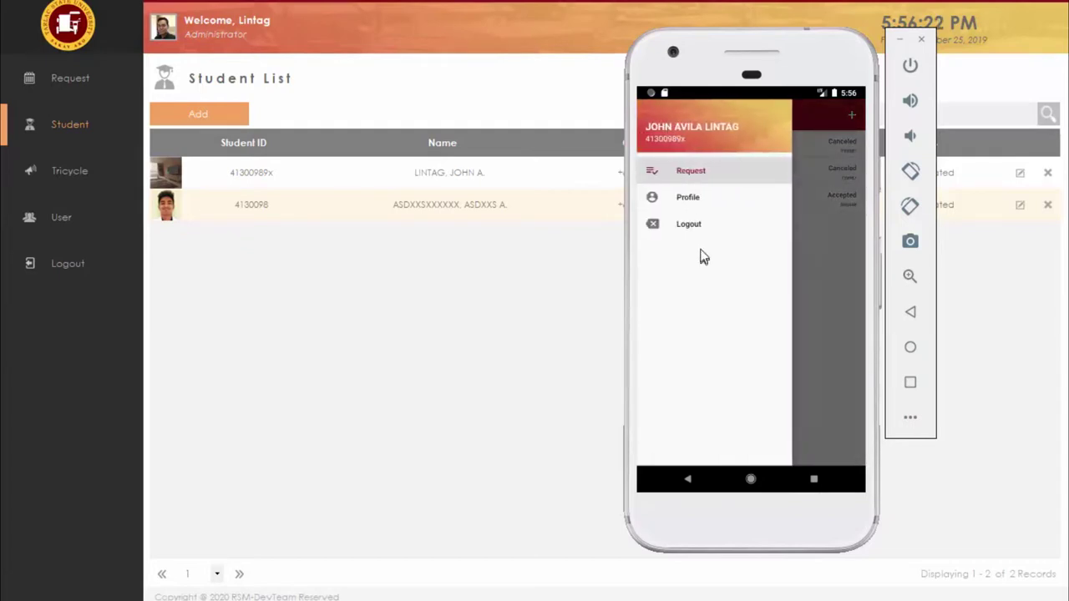
{"action": "left_click", "coordinate": [688, 224]}
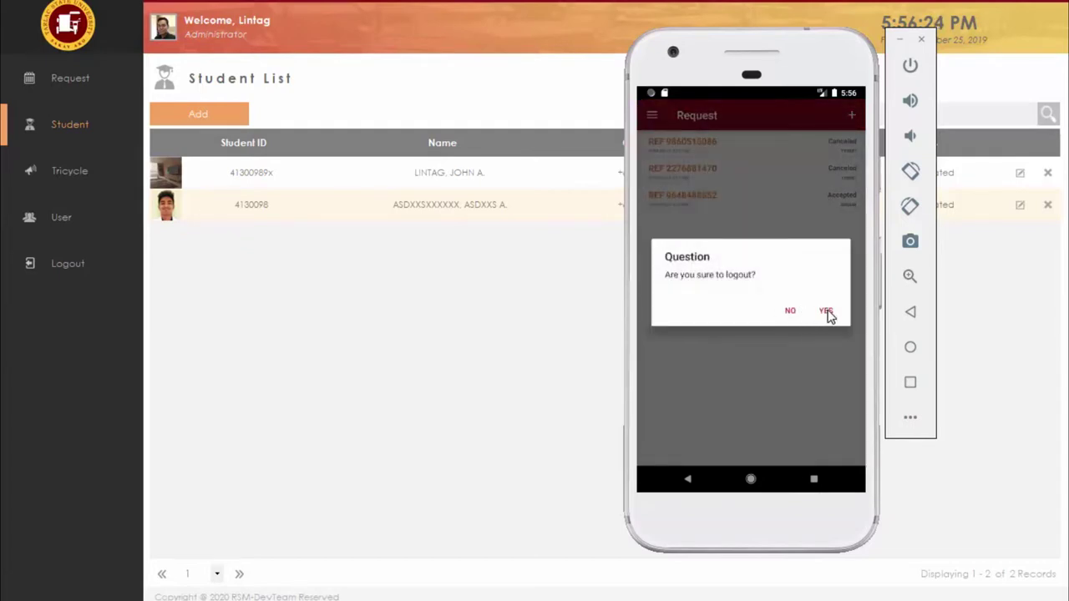
{"action": "left_click", "coordinate": [827, 313]}
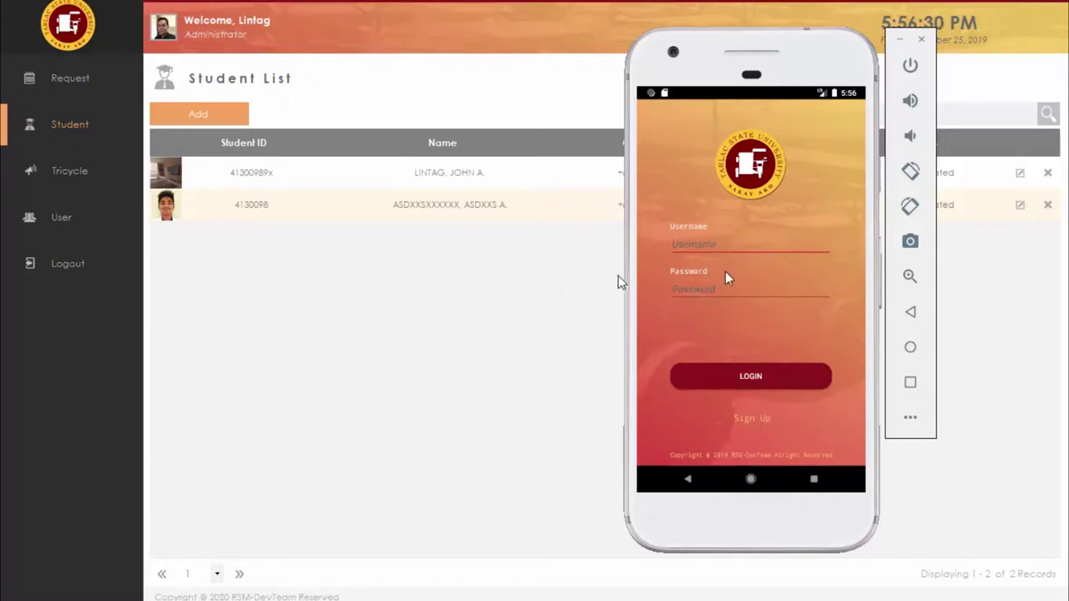
Step: Open the student sign-up form, then return to the login screen's Password field
{"action": "left_click", "coordinate": [754, 420]}
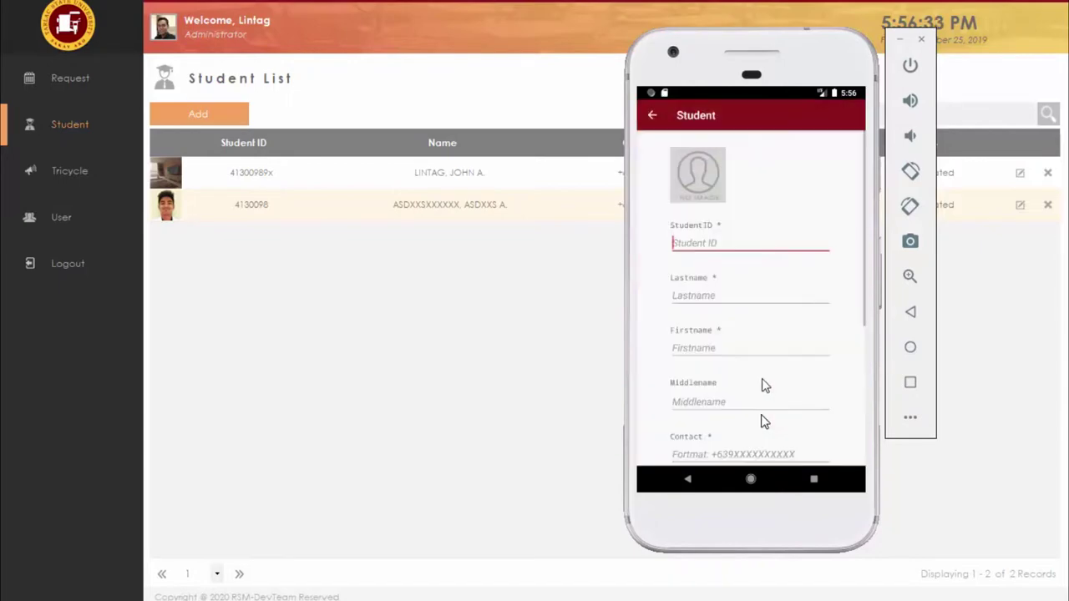
{"action": "left_click", "coordinate": [651, 117]}
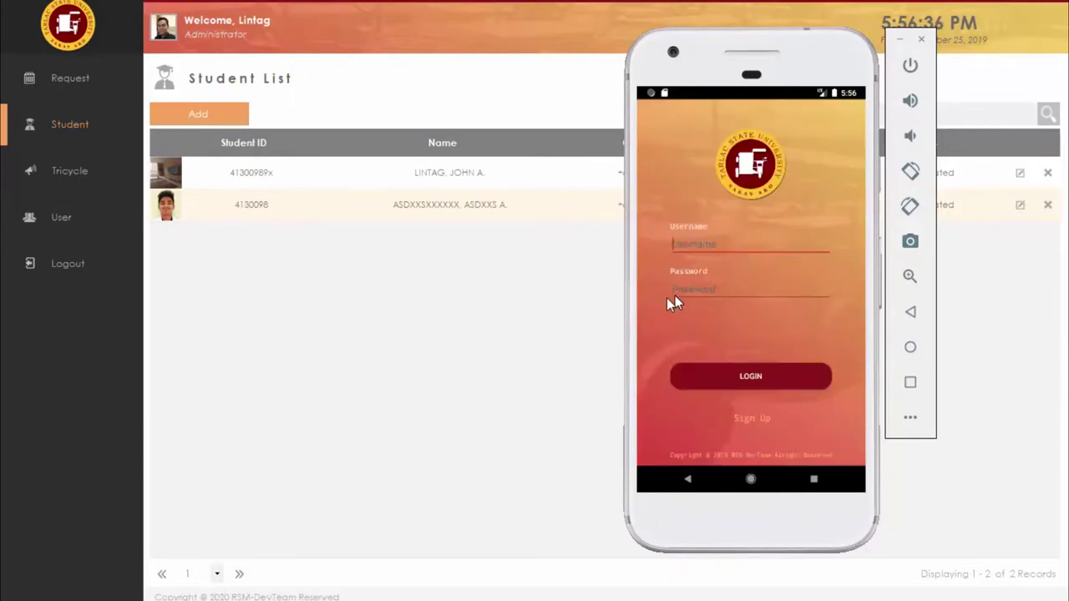
{"action": "left_click", "coordinate": [724, 288]}
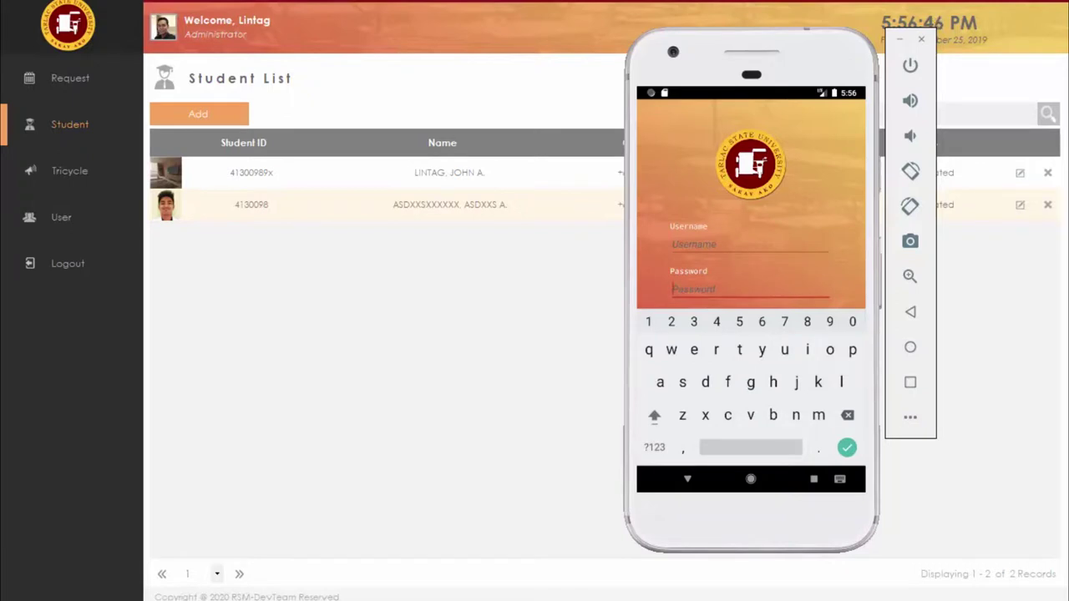
Step: Enter a password in the login Password field, using the Notepad notes
{"action": "key", "text": "alt+Tab"}
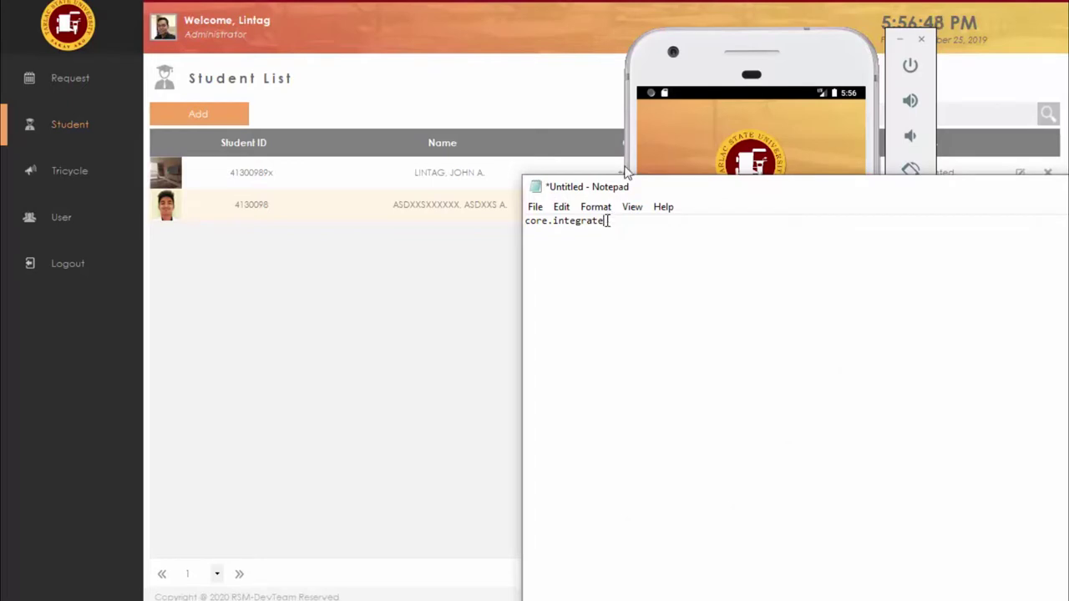
{"action": "left_click", "coordinate": [627, 171]}
{"action": "left_click", "coordinate": [730, 291]}
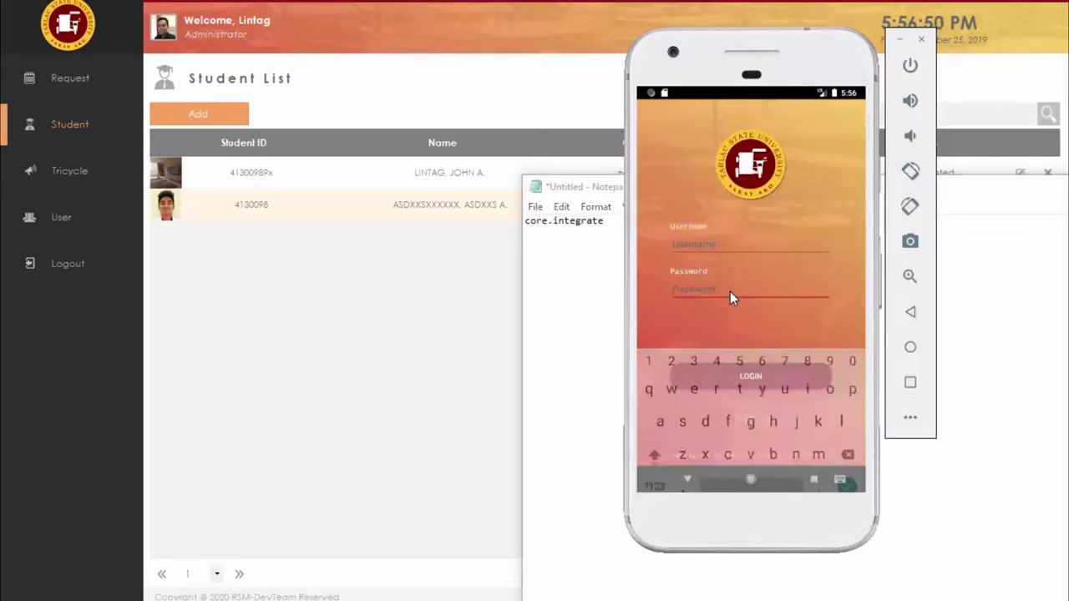
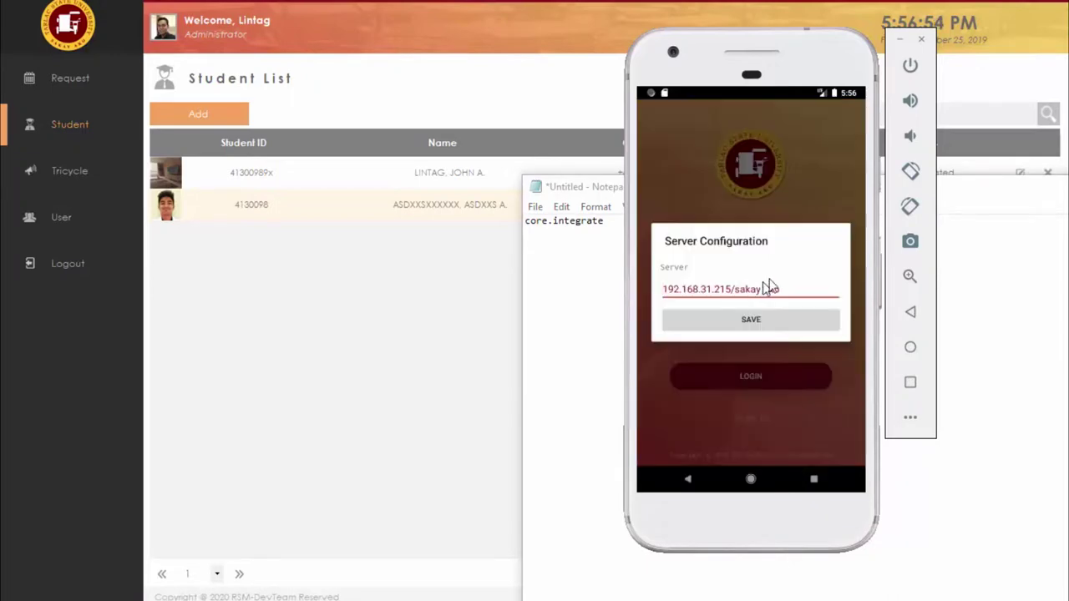
{"action": "left_click", "coordinate": [1063, 188]}
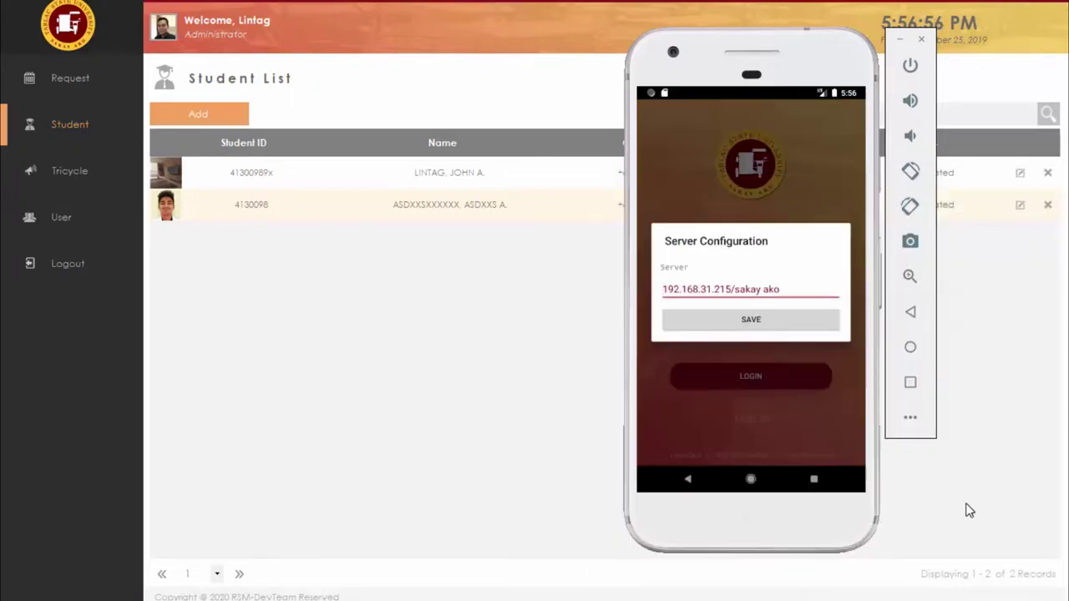
Step: Save the server configuration as 192.168.31.215/sakay ako and clear the password field
{"action": "left_click", "coordinate": [793, 294]}
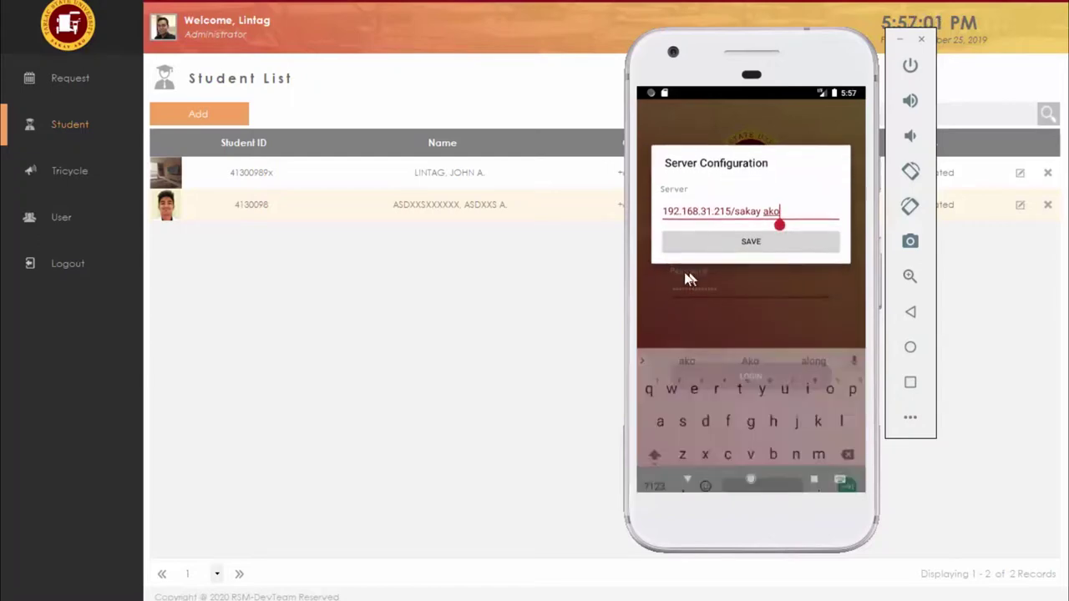
{"action": "left_click", "coordinate": [746, 249]}
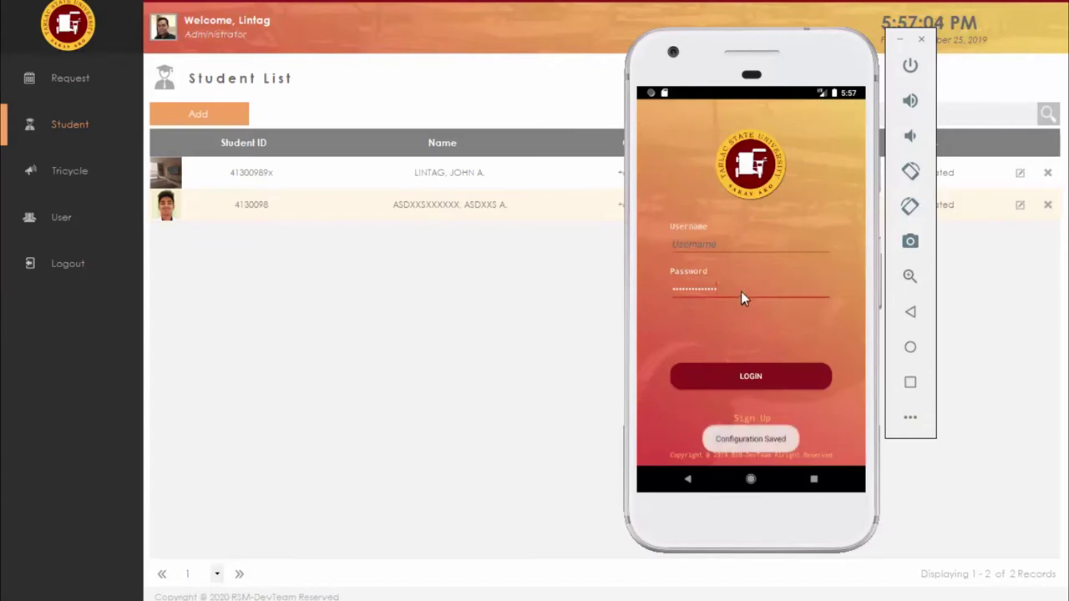
{"action": "key", "text": "BackSpace"}
{"action": "key", "text": "BackSpace"}
{"action": "key", "text": "BackSpace"}
{"action": "key", "text": "BackSpace"}
{"action": "key", "text": "BackSpace"}
{"action": "key", "text": "BackSpace"}
{"action": "key", "text": "BackSpace"}
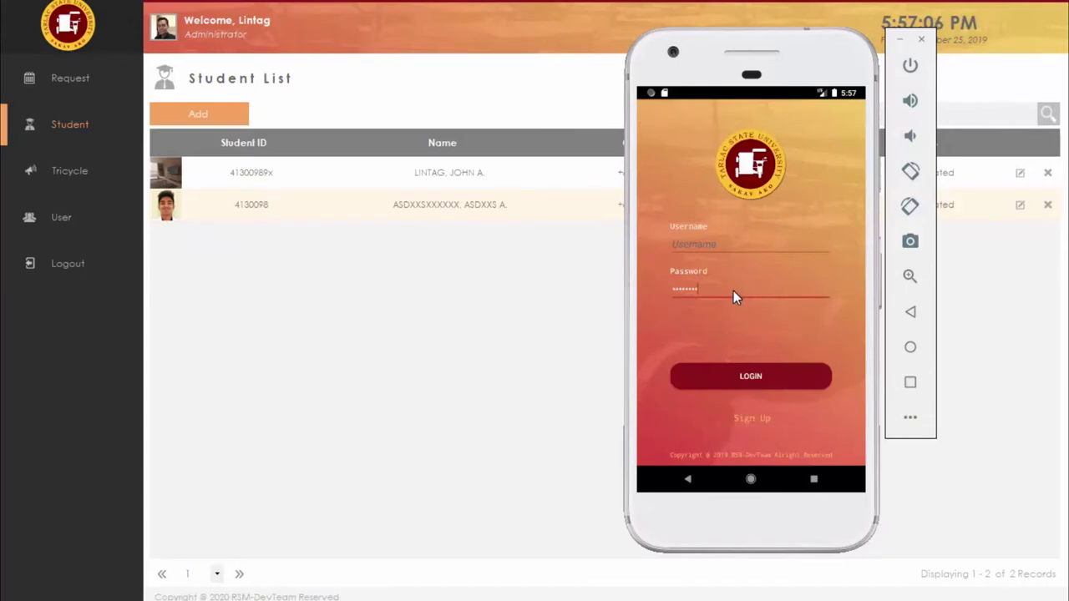
{"action": "key", "text": "BackSpace"}
{"action": "key", "text": "BackSpace"}
{"action": "key", "text": "BackSpace"}
{"action": "key", "text": "BackSpace"}
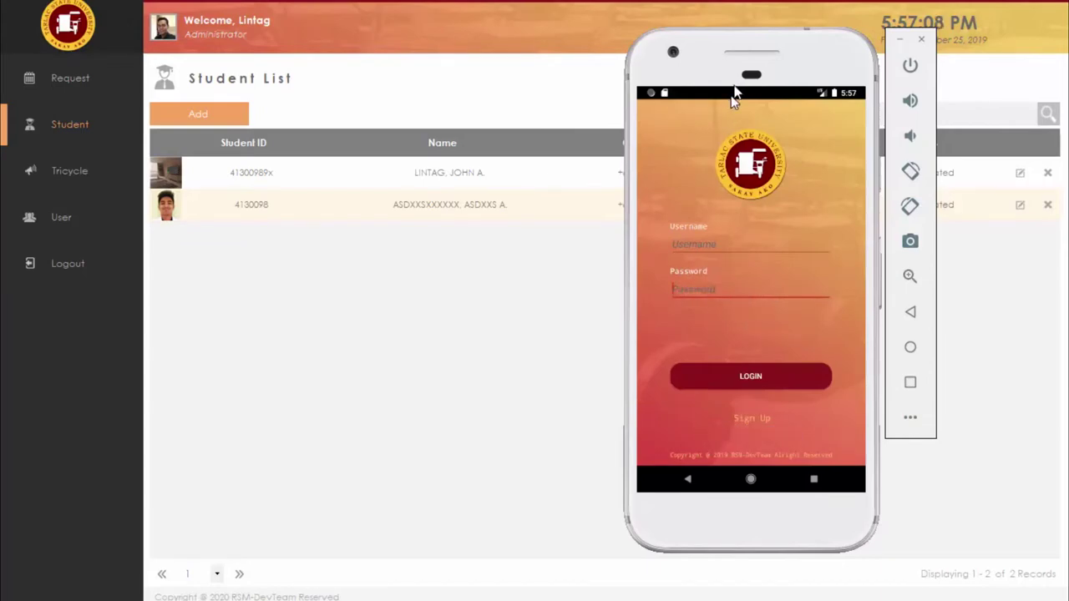
Step: Open the student Sign Up form and leave the photo picker without choosing a photo
{"action": "left_click_drag", "start_coordinate": [733, 91], "coordinate": [783, 130]}
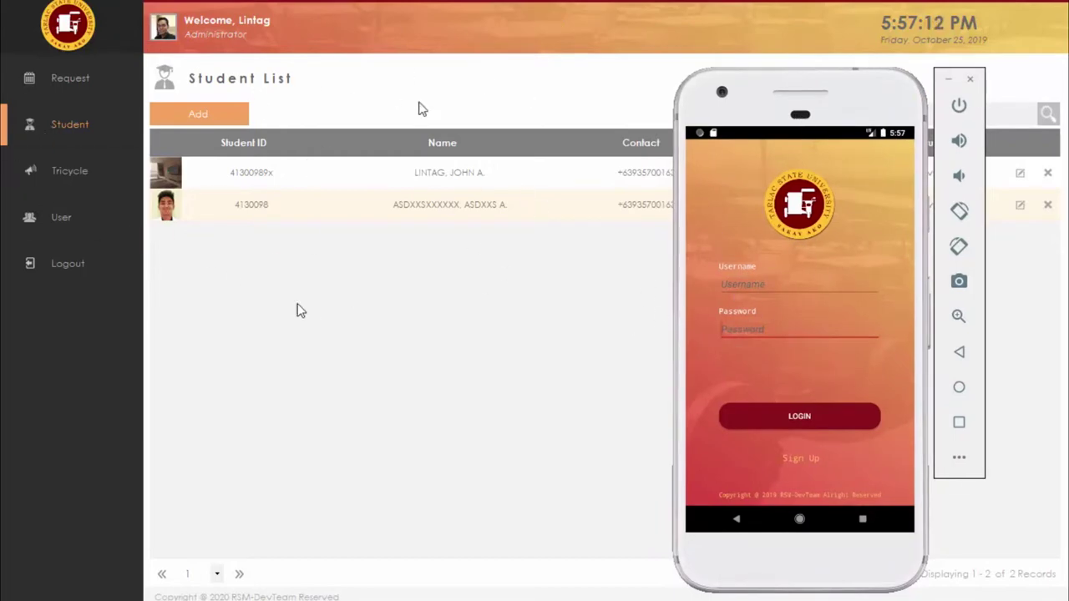
{"action": "left_click_drag", "start_coordinate": [852, 108], "coordinate": [873, 91]}
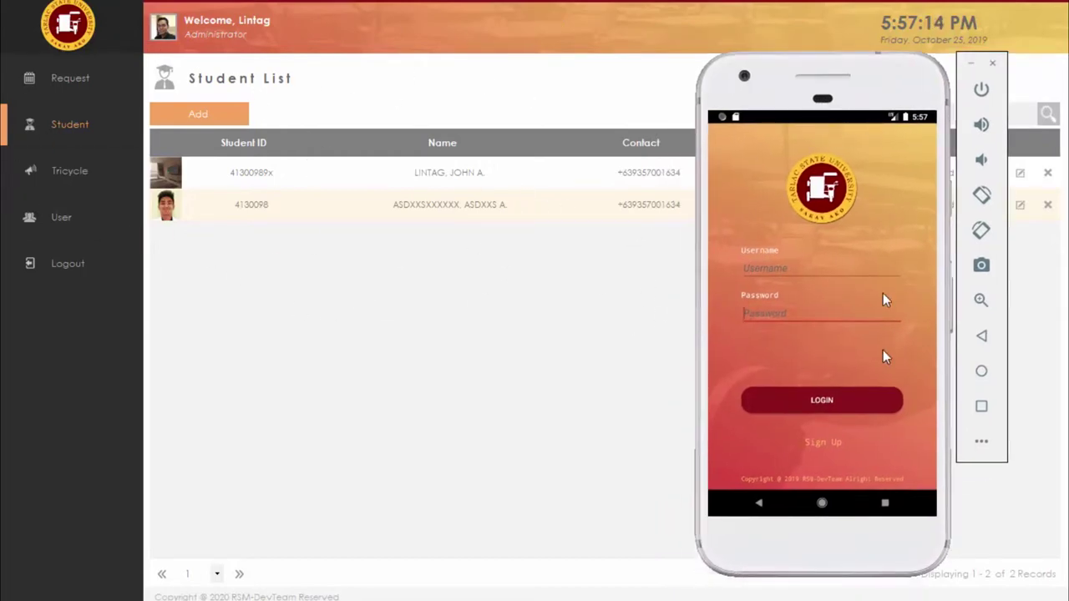
{"action": "left_click", "coordinate": [831, 446]}
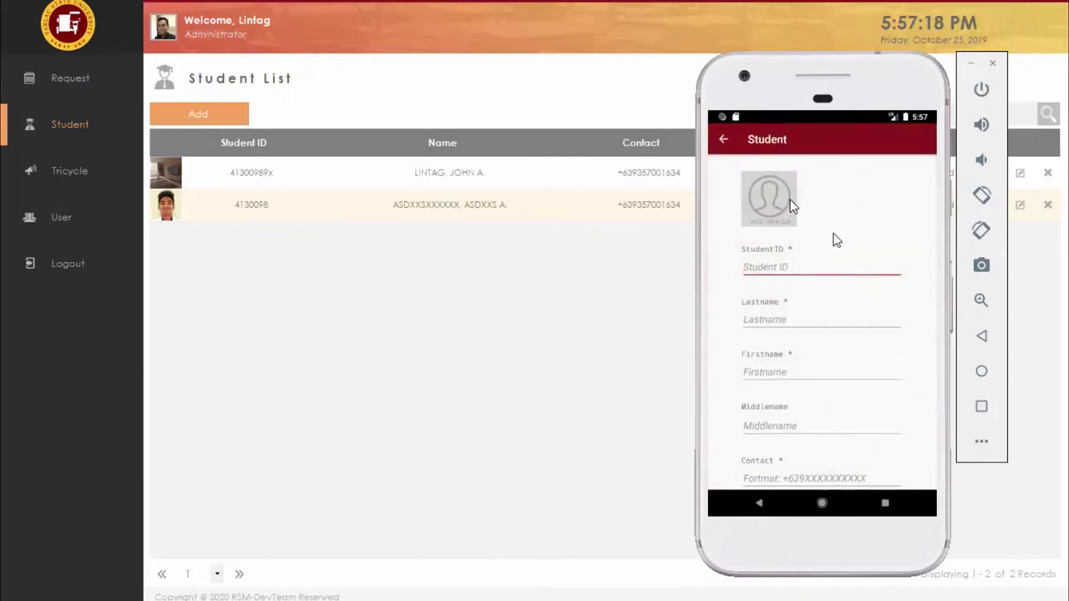
{"action": "left_click", "coordinate": [791, 205]}
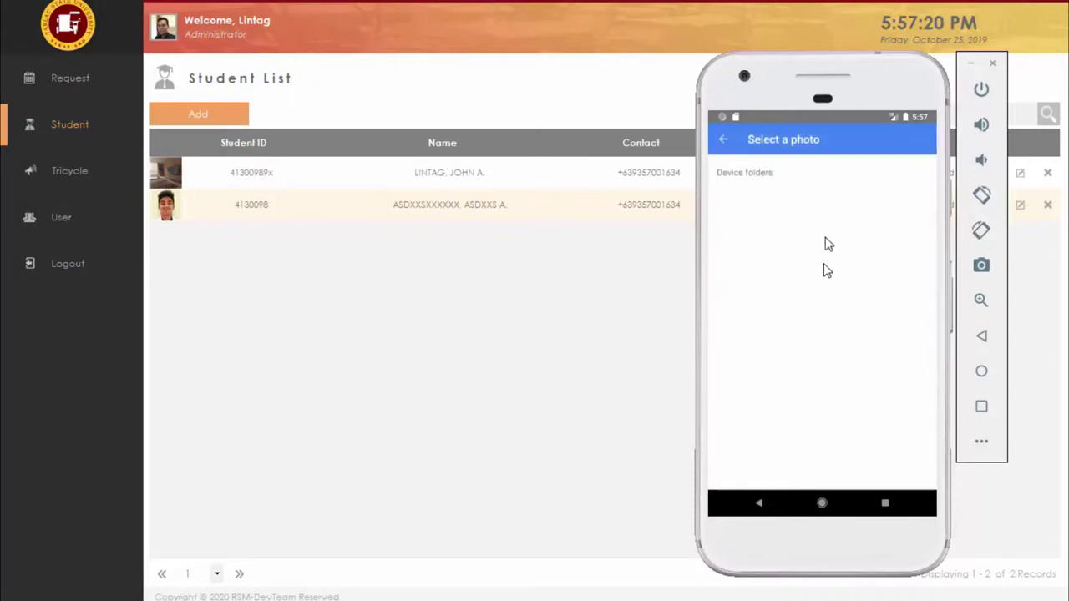
{"action": "left_click", "coordinate": [723, 140]}
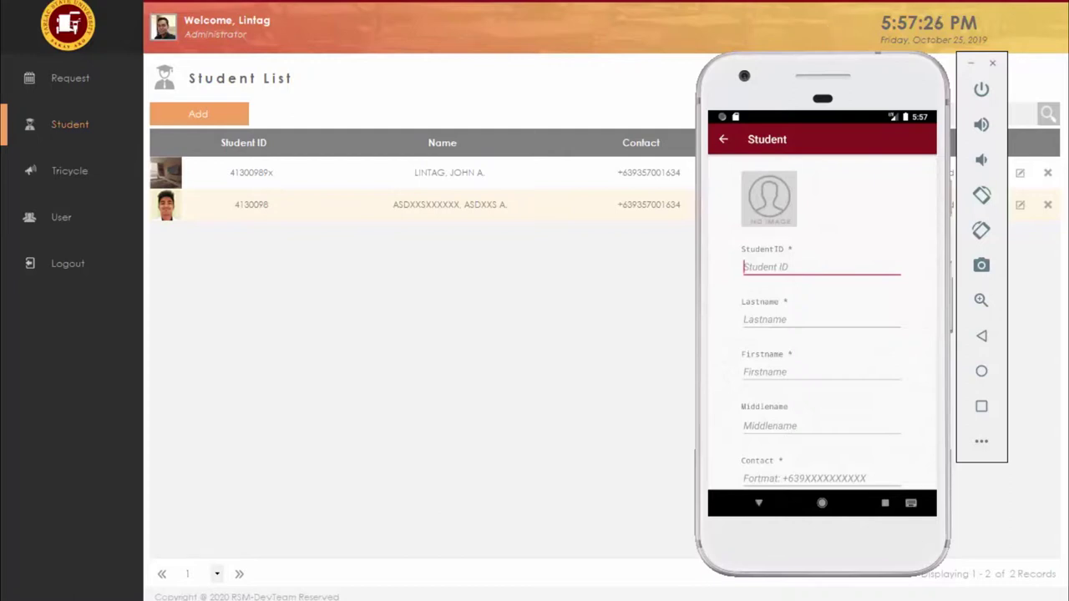
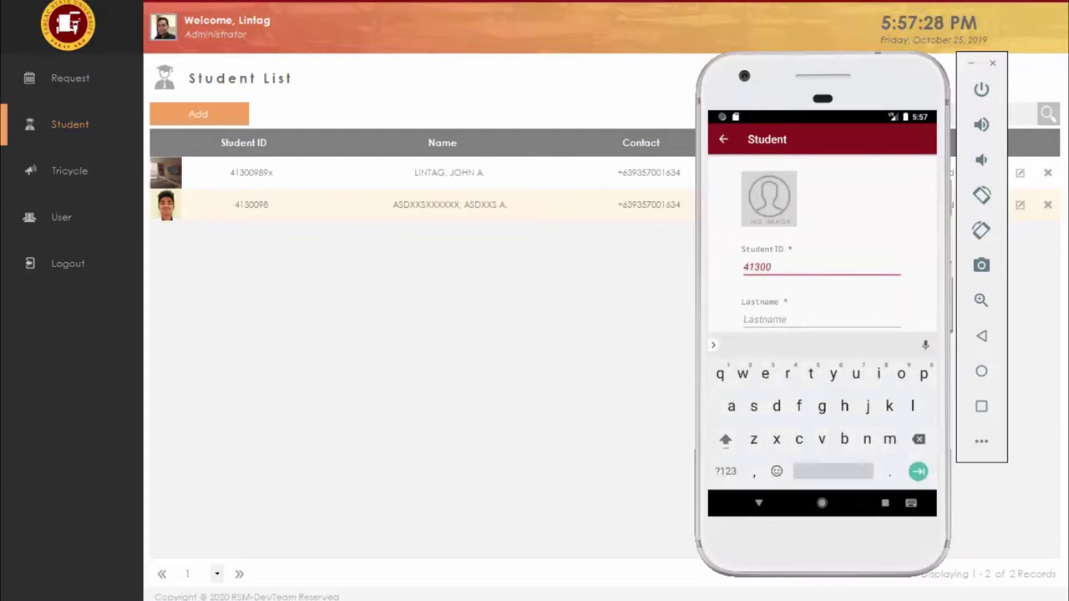
Step: Enter the student ID and the student's last, first and middle names
{"action": "key", "text": "Escape"}
{"action": "left_click", "coordinate": [823, 324]}
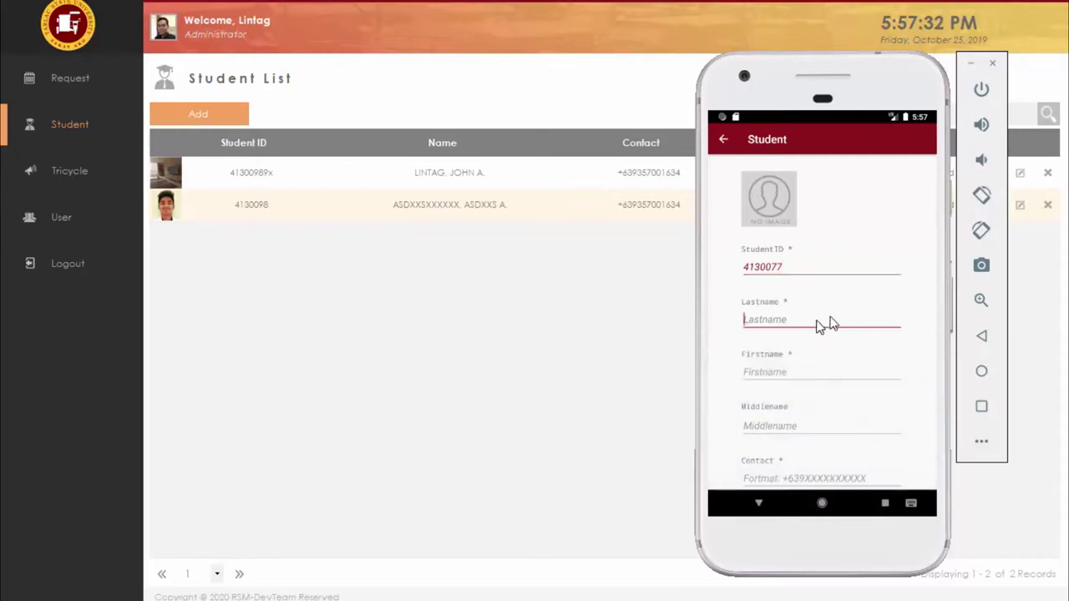
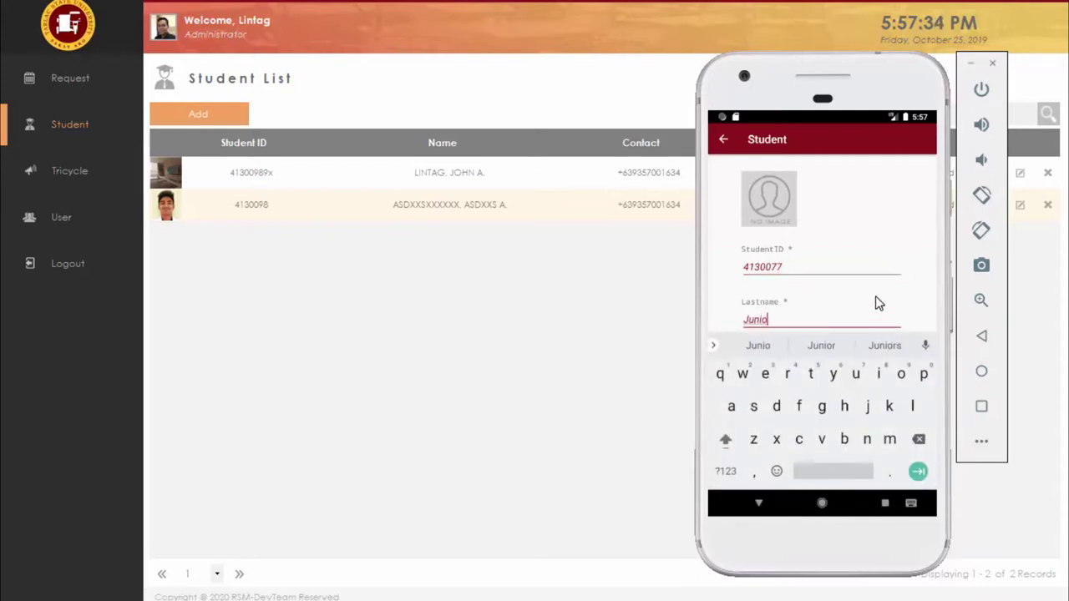
{"action": "key", "text": "Escape"}
{"action": "left_click", "coordinate": [807, 370]}
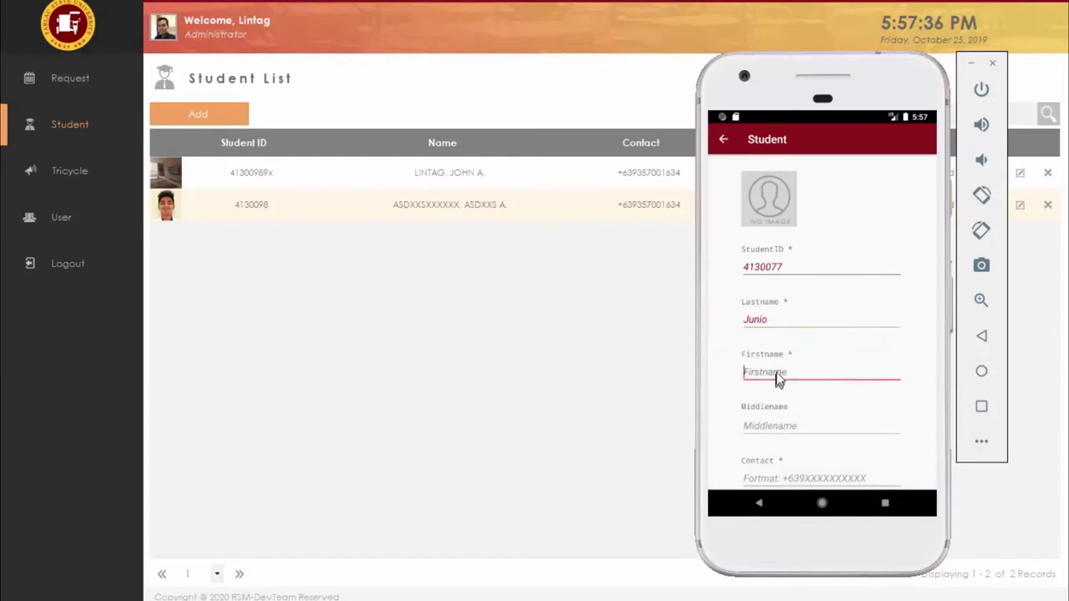
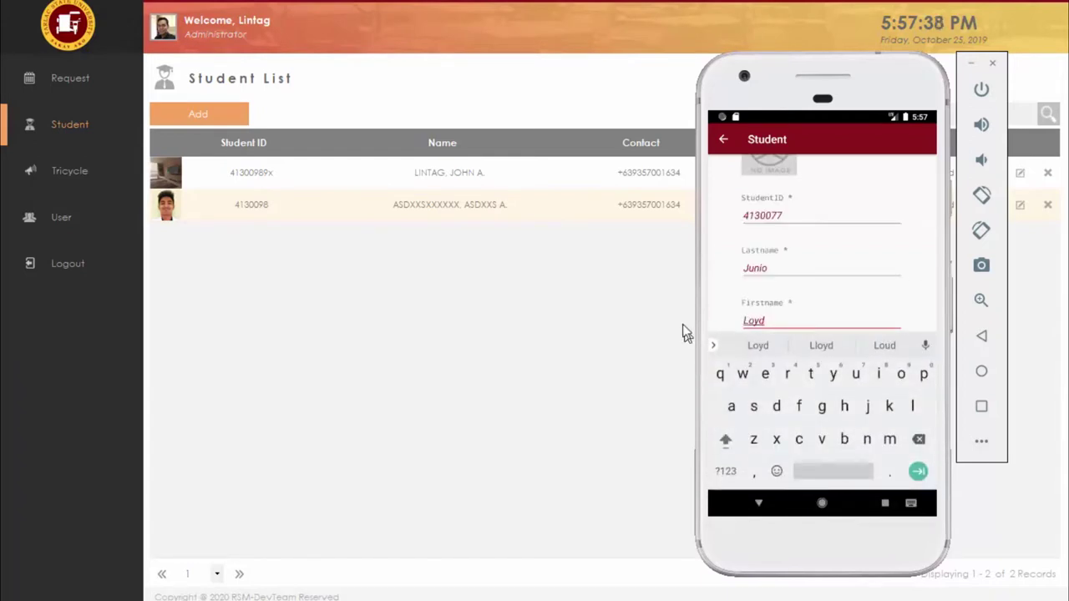
{"action": "key", "text": "Escape"}
{"action": "left_click", "coordinate": [785, 373]}
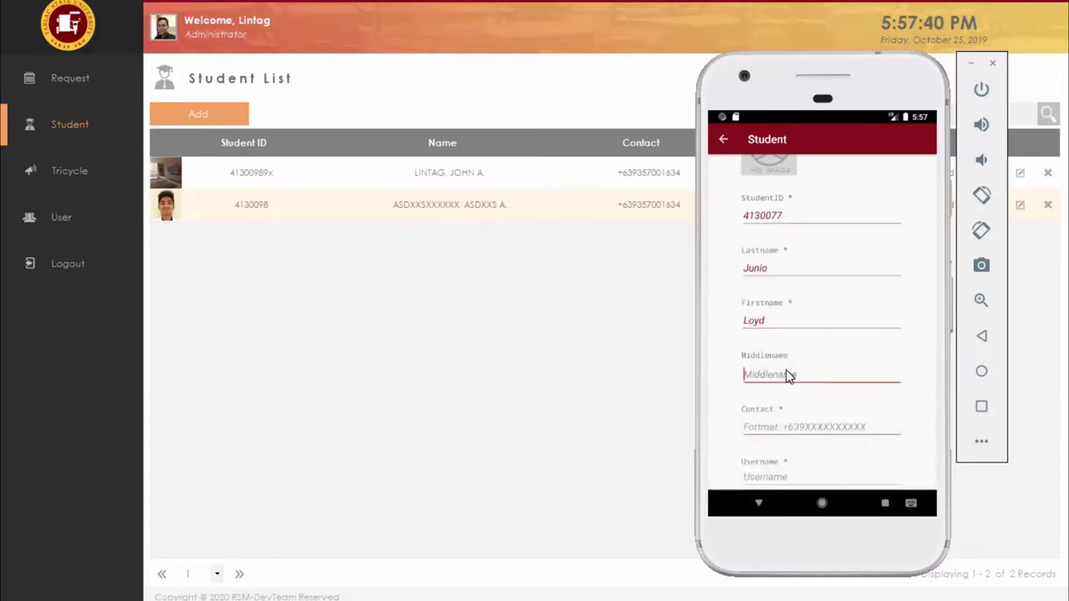
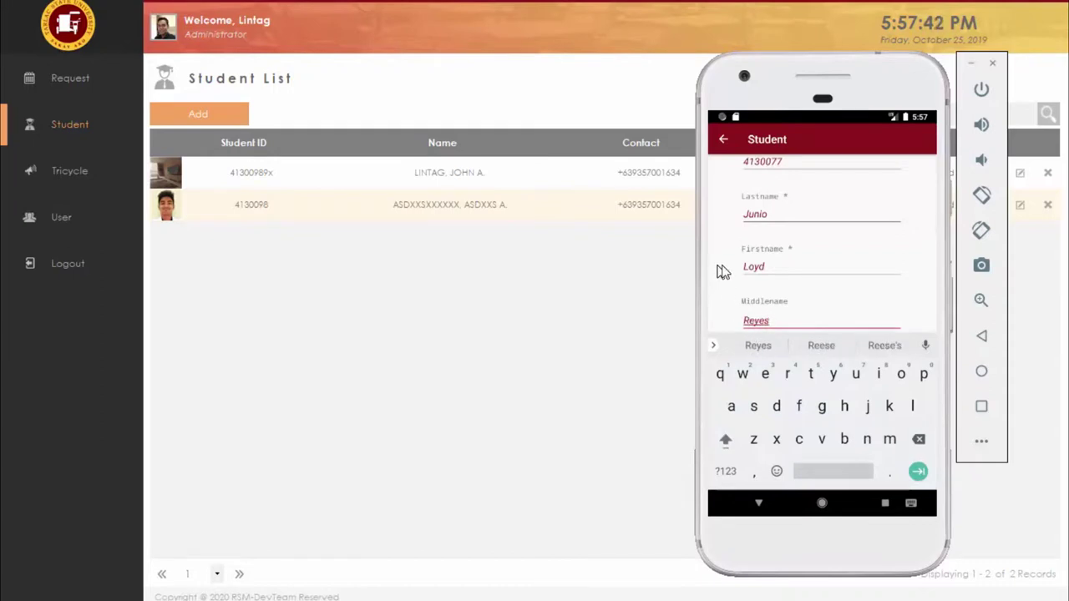
{"action": "key", "text": "Escape"}
Step: Fill in the student's contact number and a username
{"action": "left_click", "coordinate": [780, 372]}
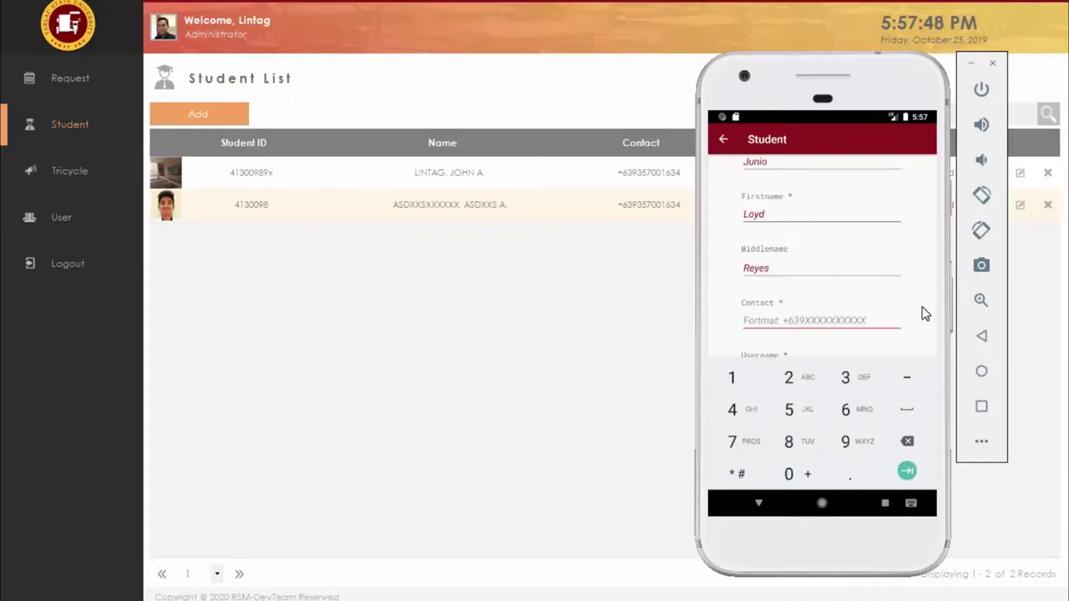
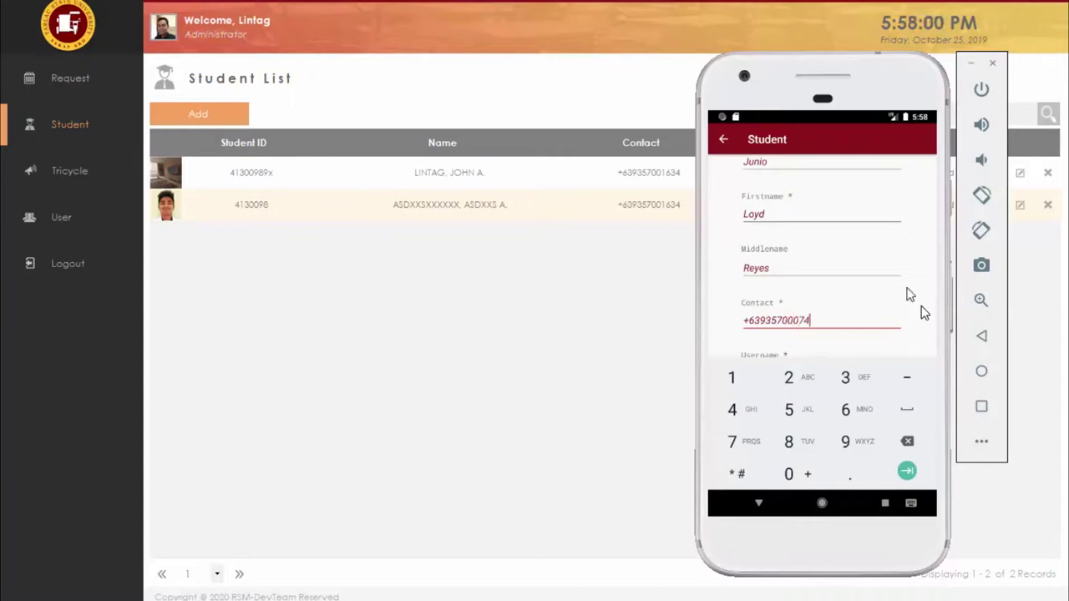
{"action": "left_click", "coordinate": [812, 366]}
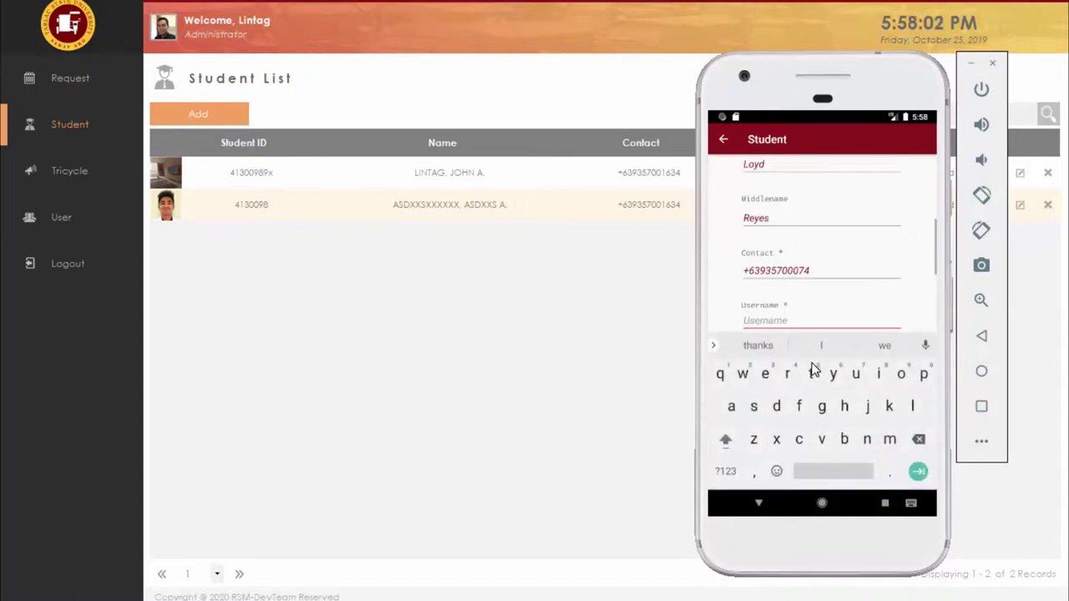
{"action": "type", "text": "student"}
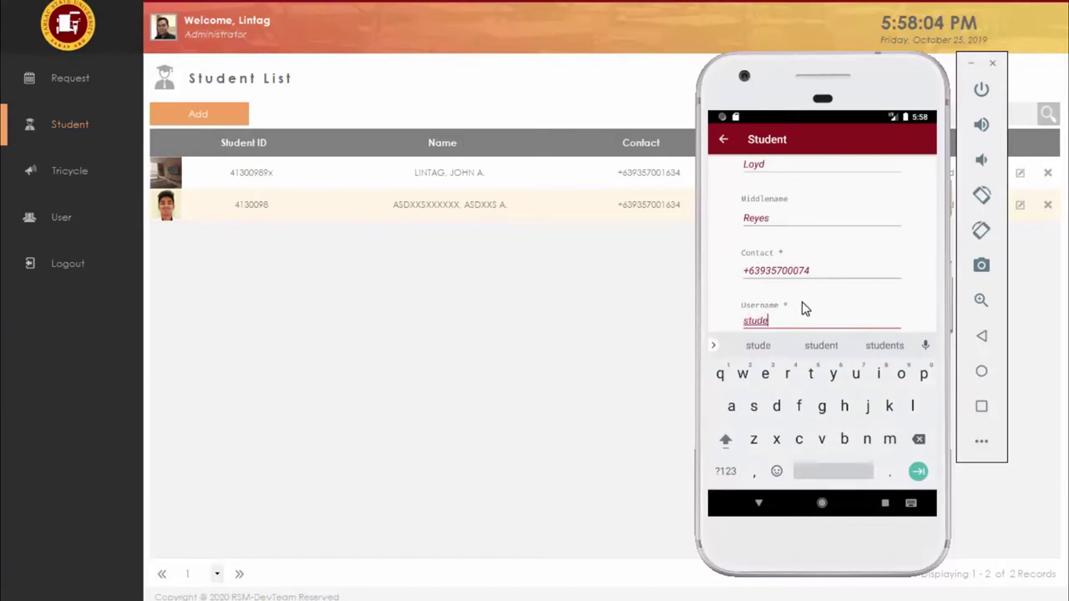
{"action": "key", "text": "BackSpace"}
{"action": "key", "text": "BackSpace"}
{"action": "key", "text": "BackSpace"}
{"action": "key", "text": "BackSpace"}
{"action": "key", "text": "BackSpace"}
{"action": "key", "text": "BackSpace"}
{"action": "key", "text": "BackSpace"}
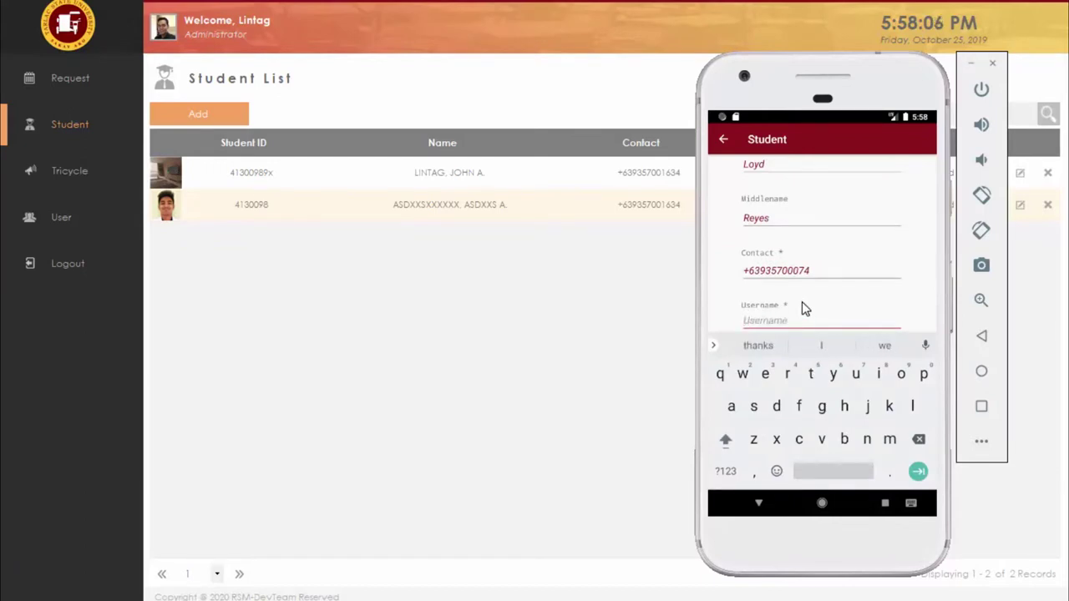
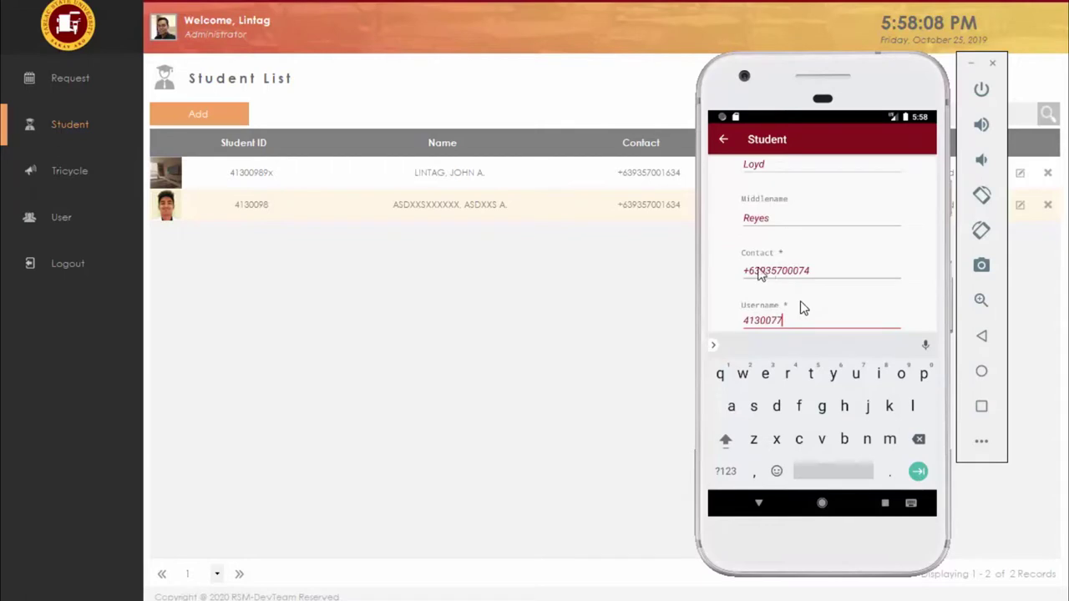
{"action": "key", "text": "Escape"}
Step: Enter the account password and its confirmation, then submit the registration
{"action": "left_click", "coordinate": [792, 375]}
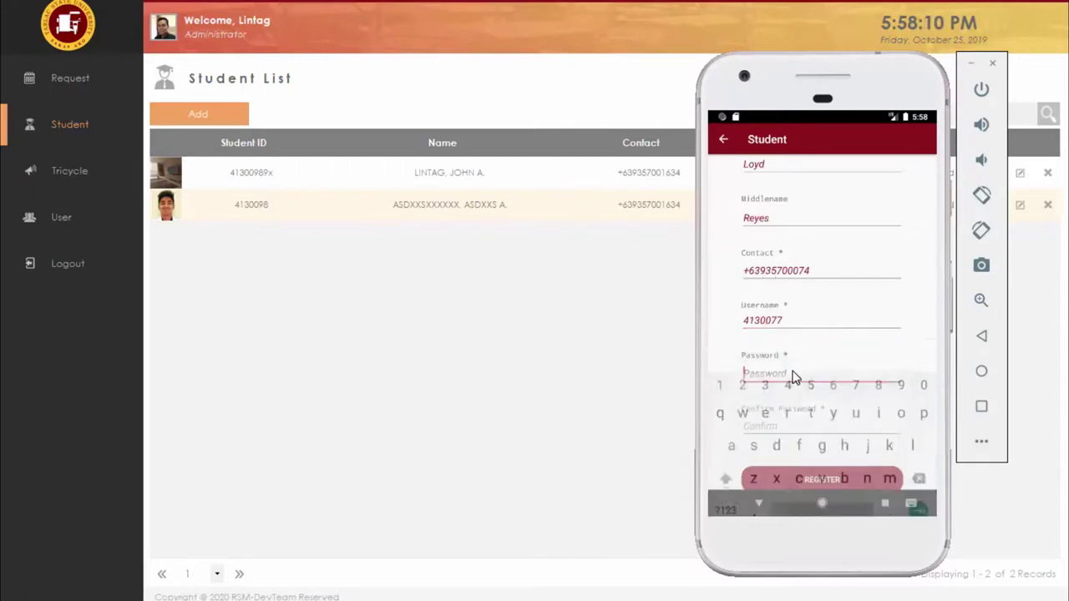
{"action": "type", "text": "123456"}
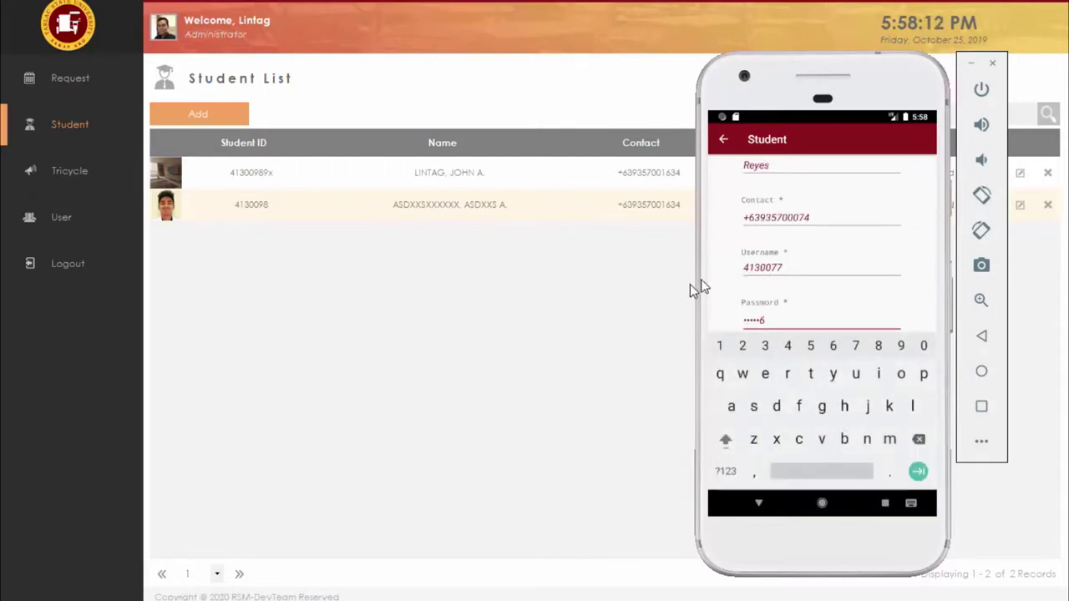
{"action": "key", "text": "Escape"}
{"action": "left_click", "coordinate": [788, 396]}
{"action": "type", "text": "1"}
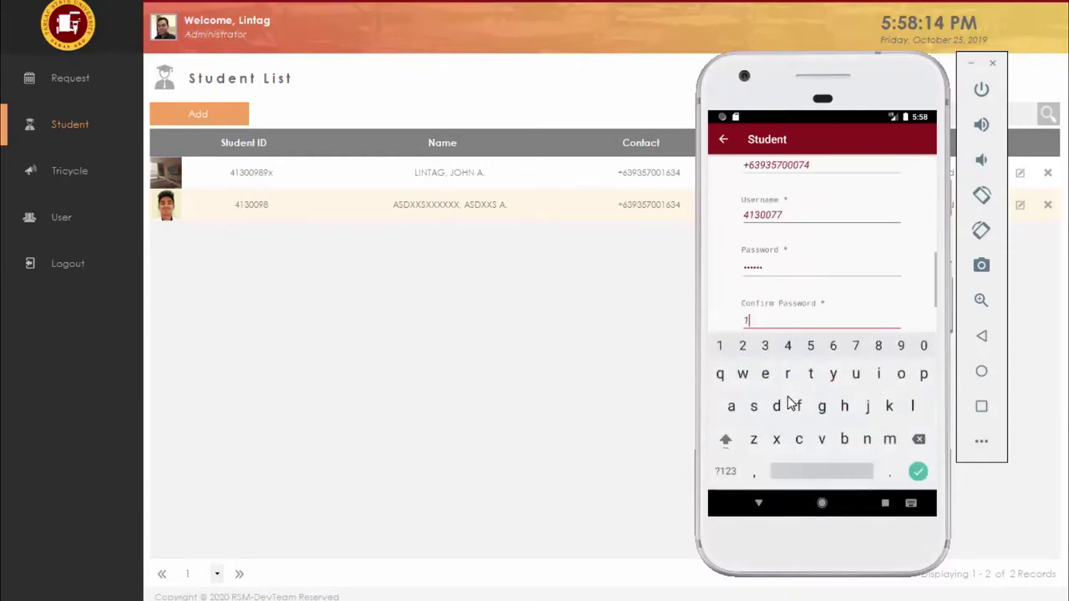
{"action": "type", "text": "2345"}
{"action": "type", "text": "6"}
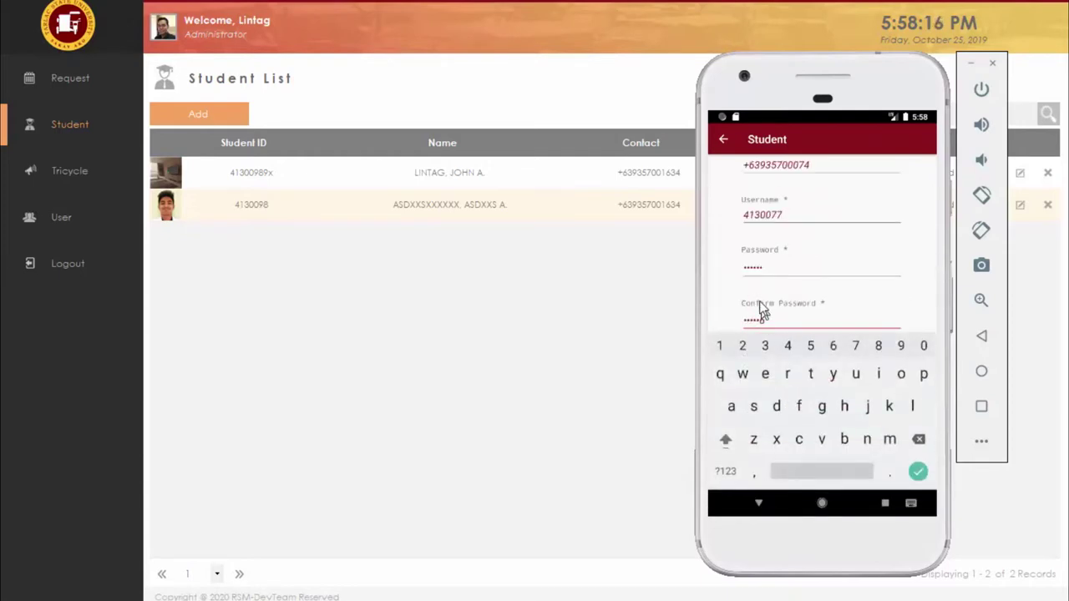
{"action": "key", "text": "Escape"}
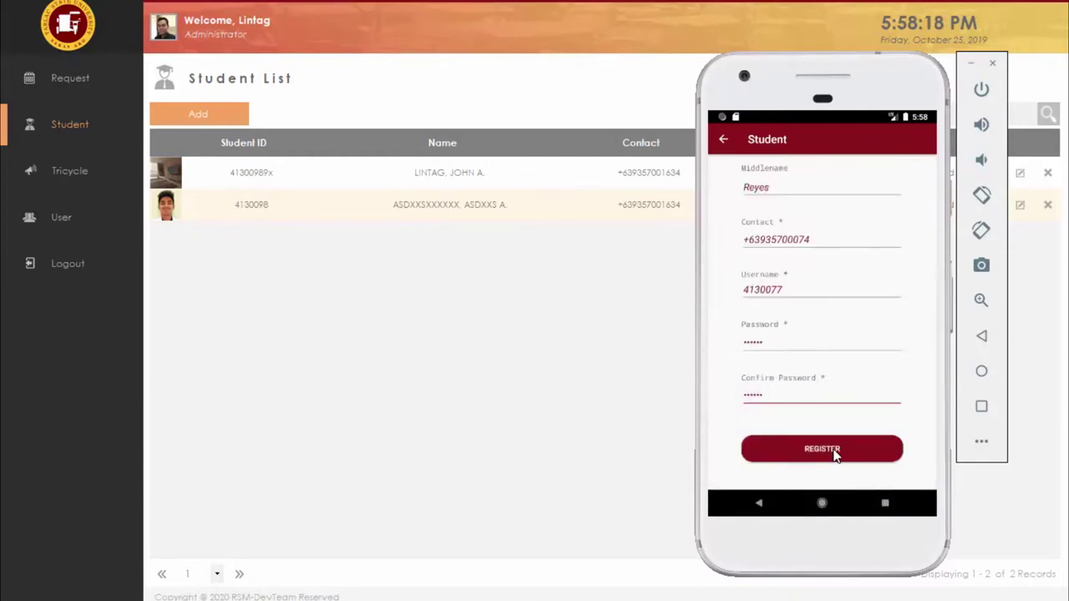
{"action": "left_click", "coordinate": [836, 454]}
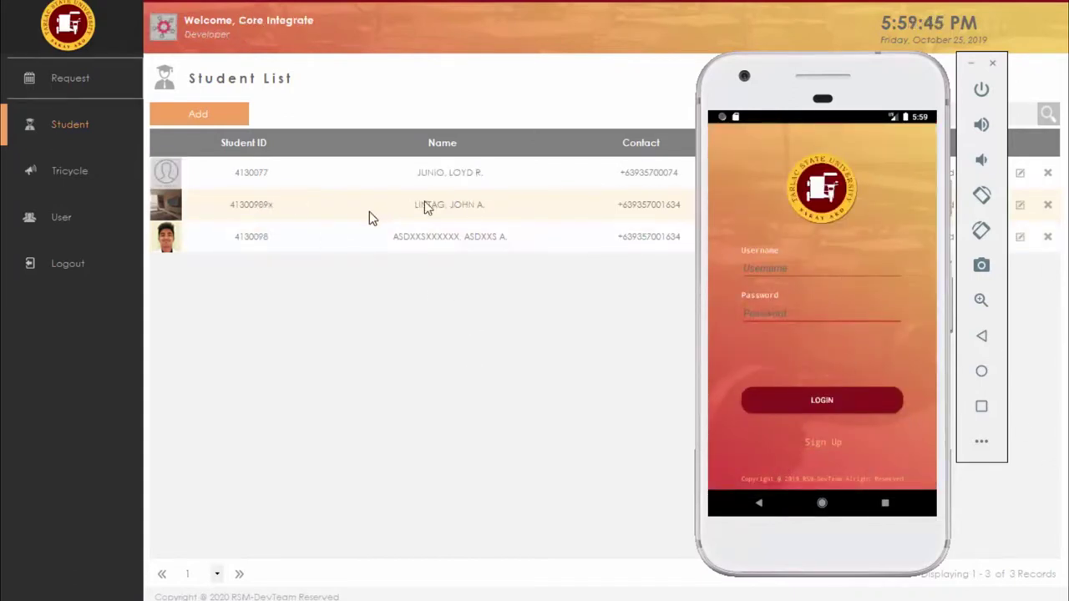
Step: Check the new student's Student List record shows Activated, closing the edit dialog unsaved
{"action": "left_click", "coordinate": [561, 103]}
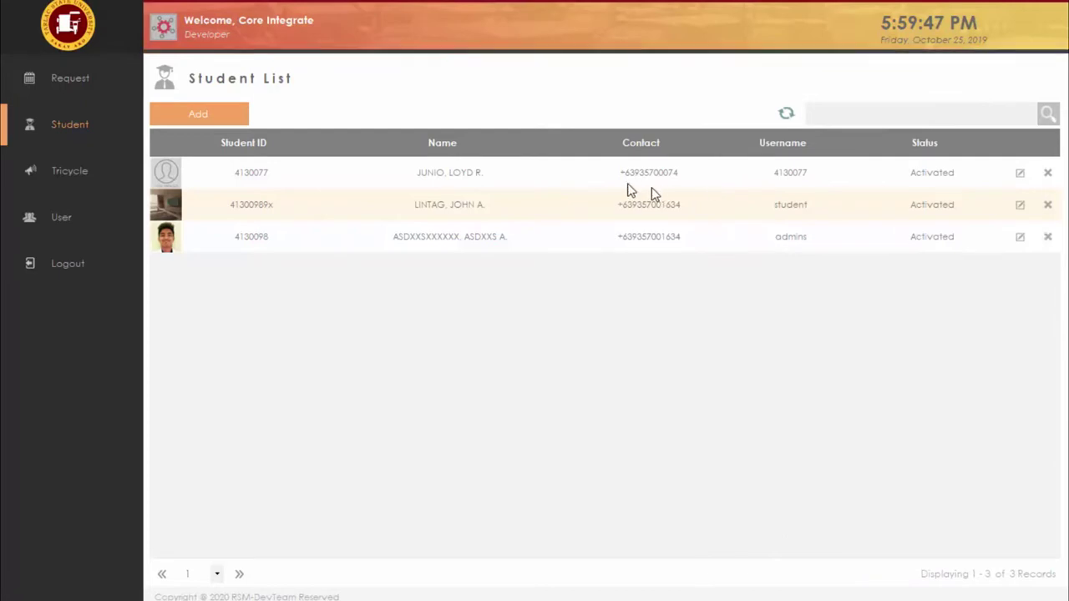
{"action": "left_click", "coordinate": [436, 177]}
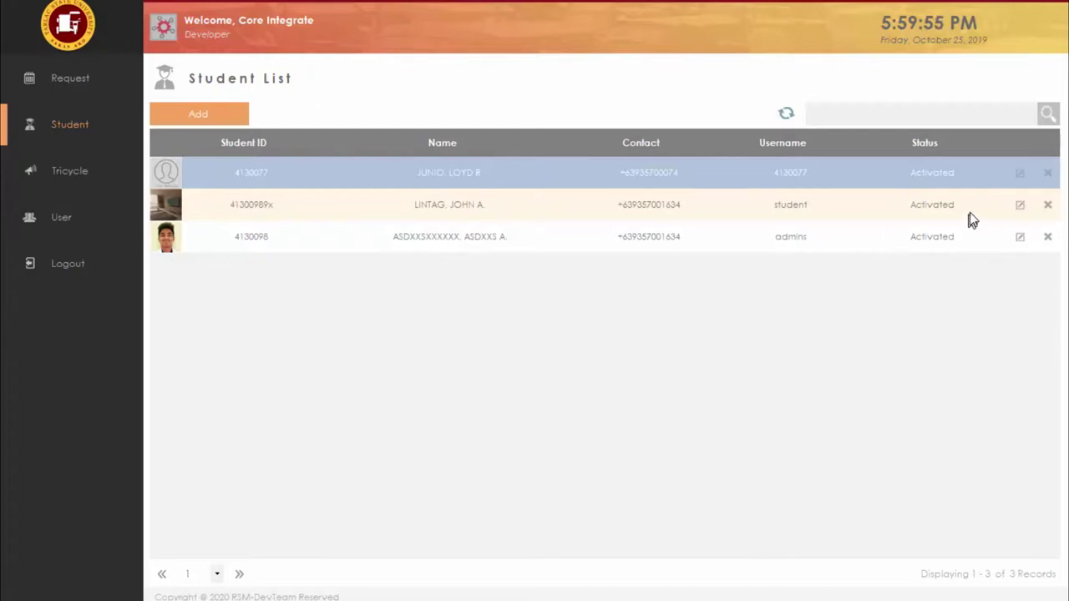
{"action": "left_click", "coordinate": [1022, 173]}
{"action": "left_click", "coordinate": [680, 214]}
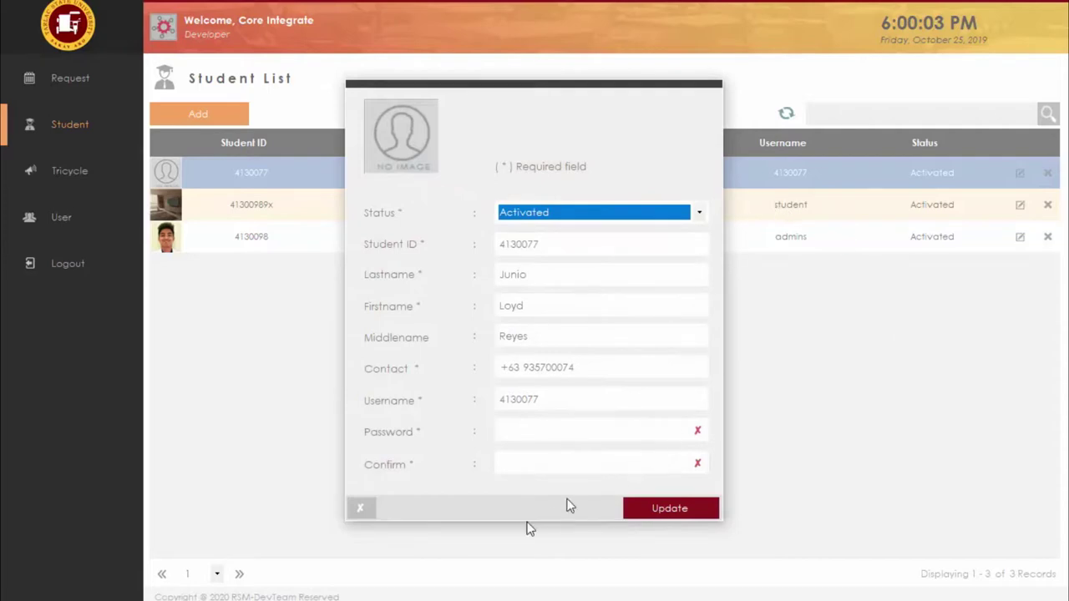
{"action": "left_click", "coordinate": [360, 508]}
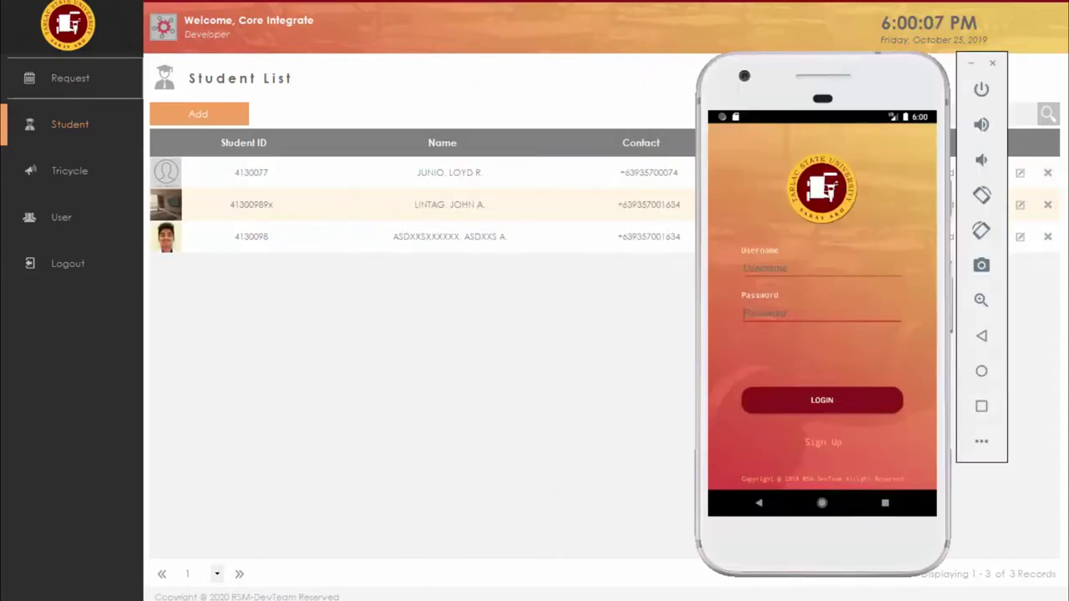
Step: Log in with the new student's username and password and enter the two-way authentication code
{"action": "left_click", "coordinate": [788, 267]}
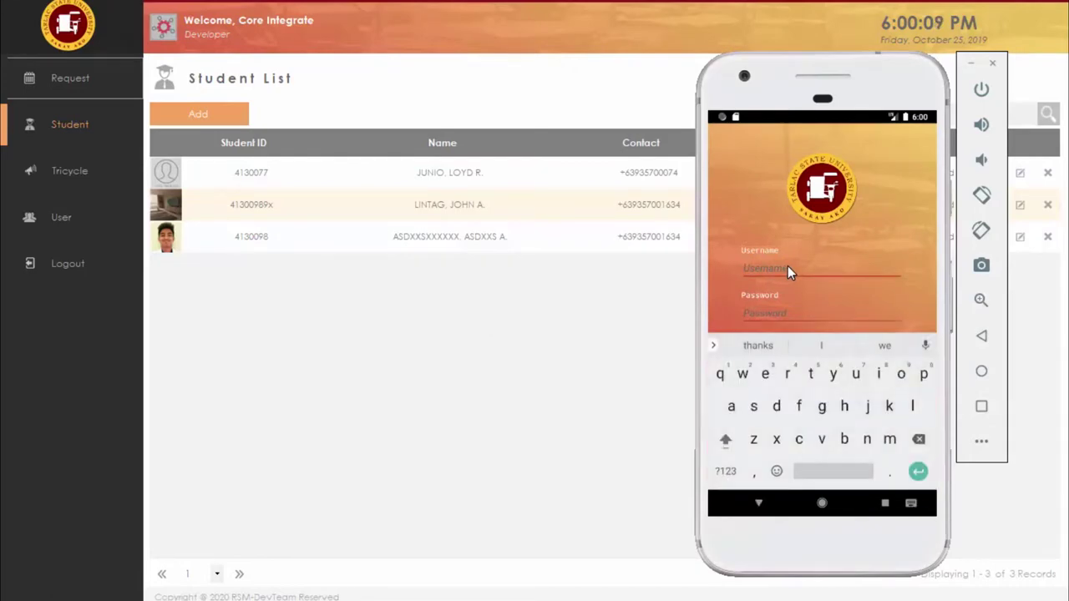
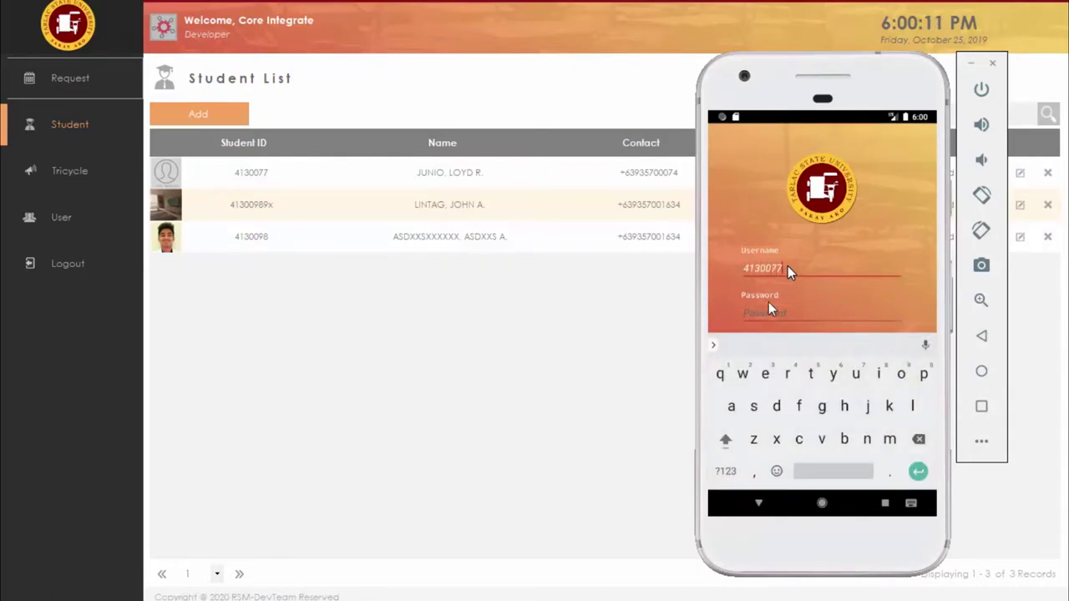
{"action": "left_click", "coordinate": [764, 318]}
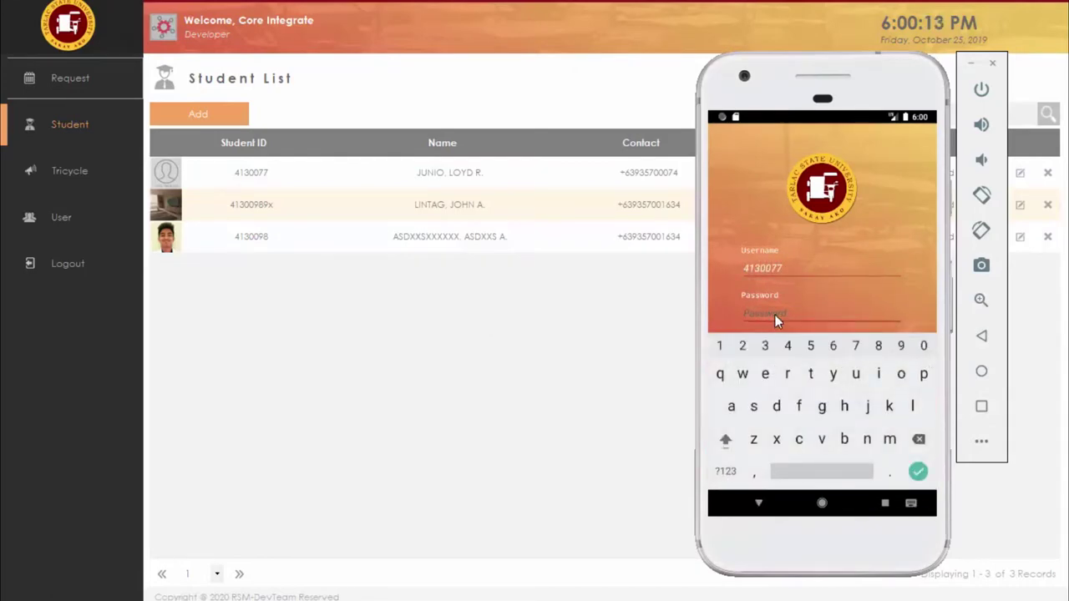
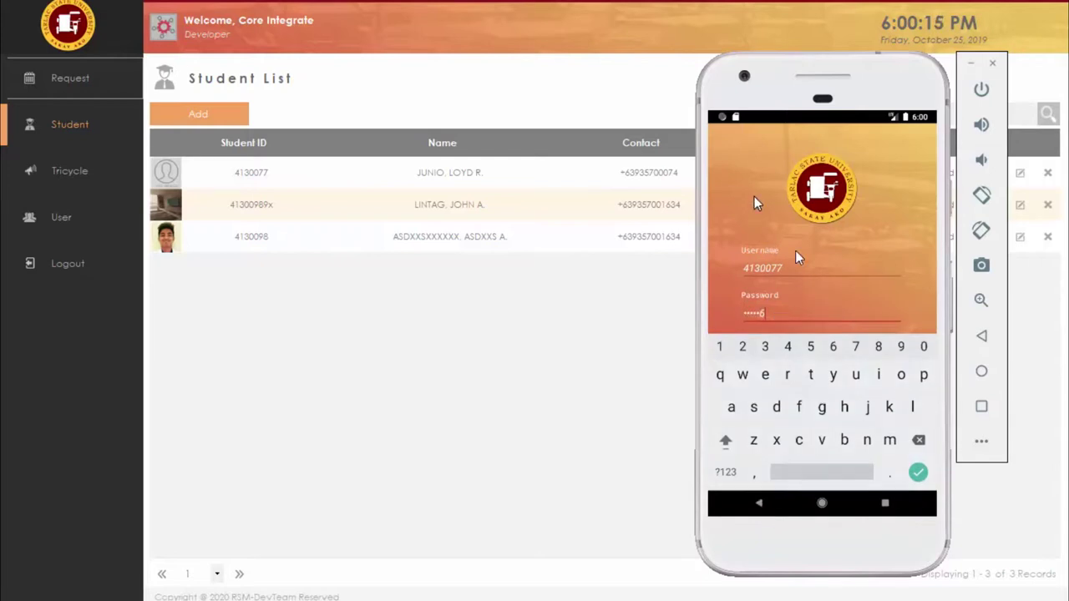
{"action": "key", "text": "Return"}
{"action": "left_click", "coordinate": [849, 400]}
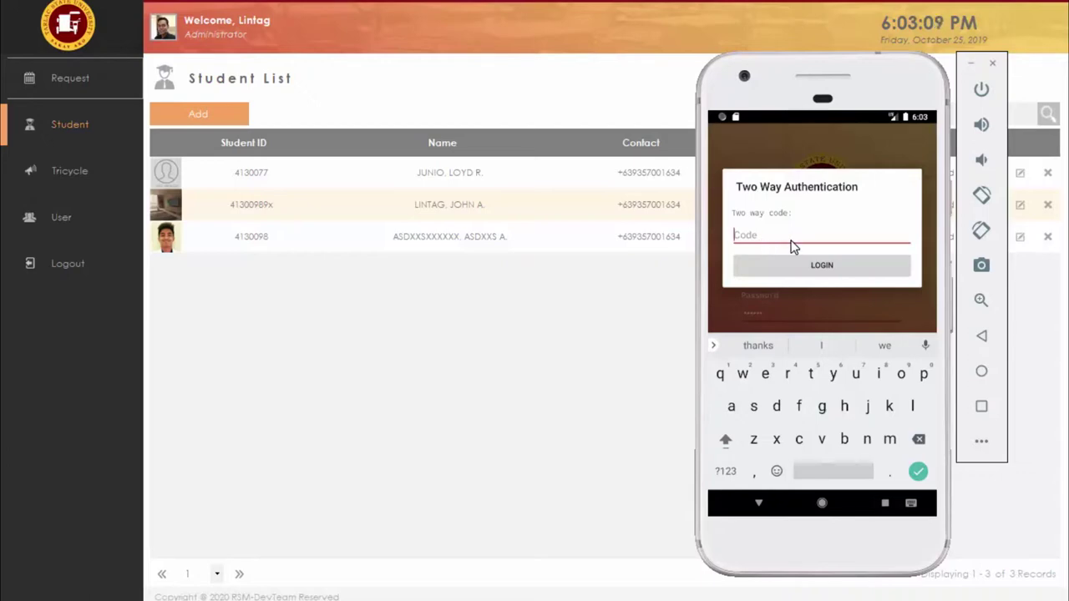
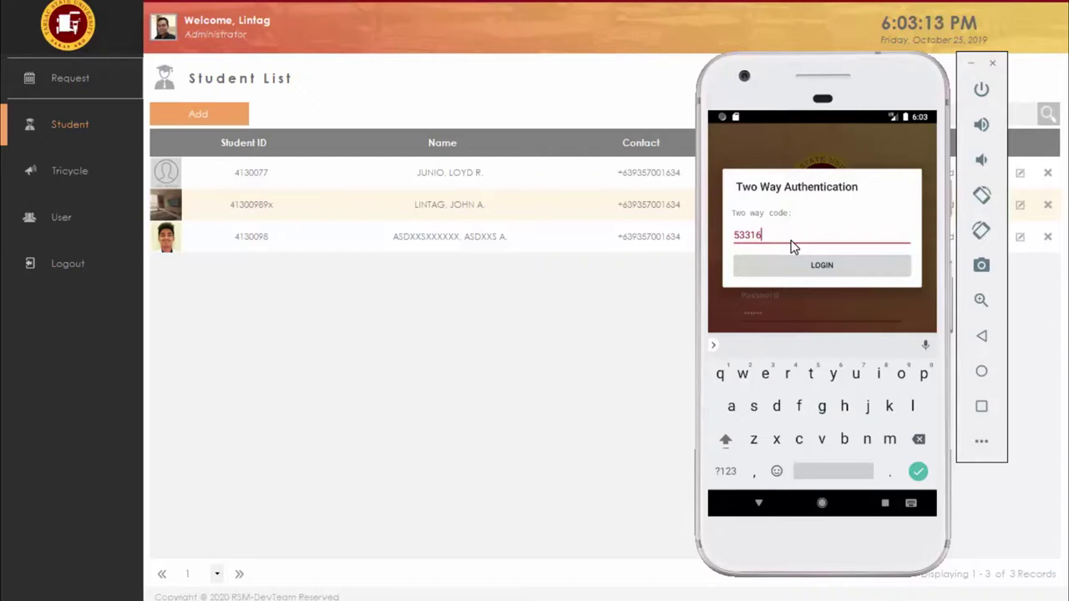
{"action": "left_click", "coordinate": [833, 267]}
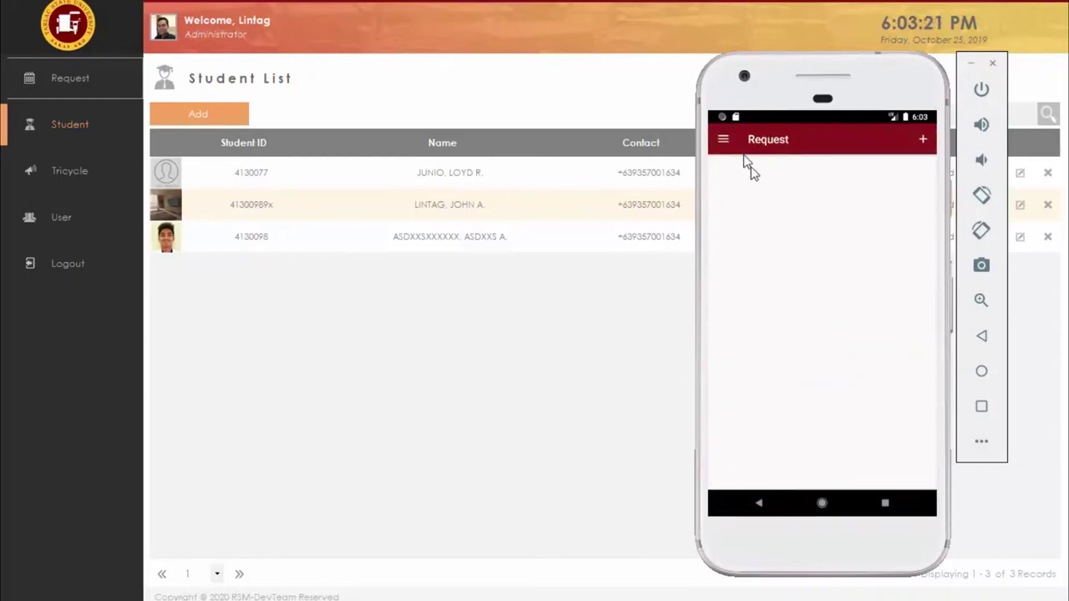
Step: On the Profile screen, append an 'x' to the student's first name
{"action": "left_click", "coordinate": [723, 139]}
{"action": "left_click", "coordinate": [768, 217]}
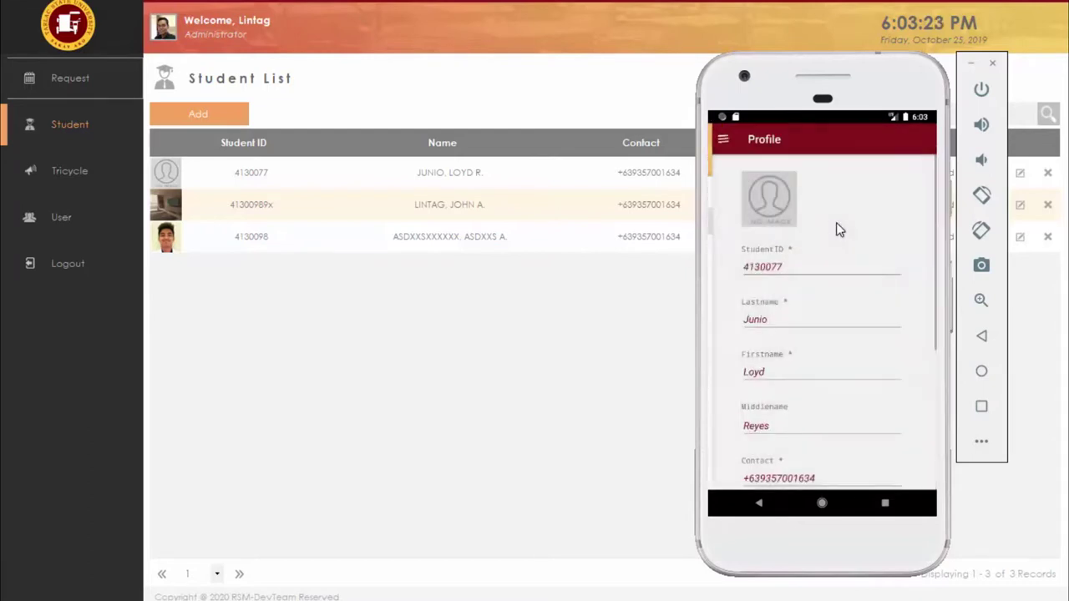
{"action": "scroll", "coordinate": [751, 316], "scroll_direction": "down", "scroll_amount": 5}
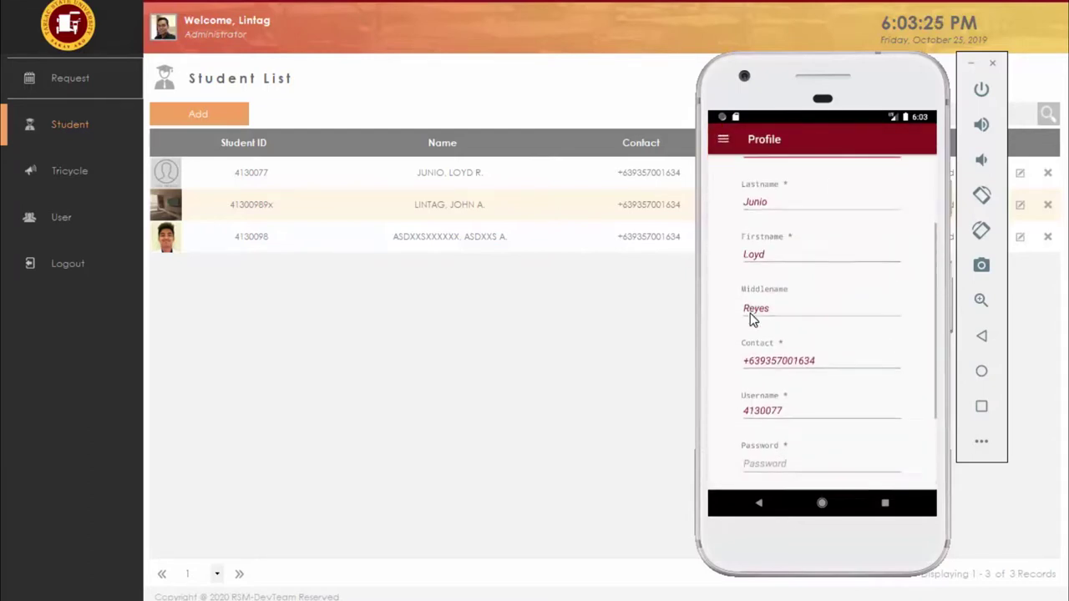
{"action": "scroll", "coordinate": [740, 314], "scroll_direction": "up", "scroll_amount": 3}
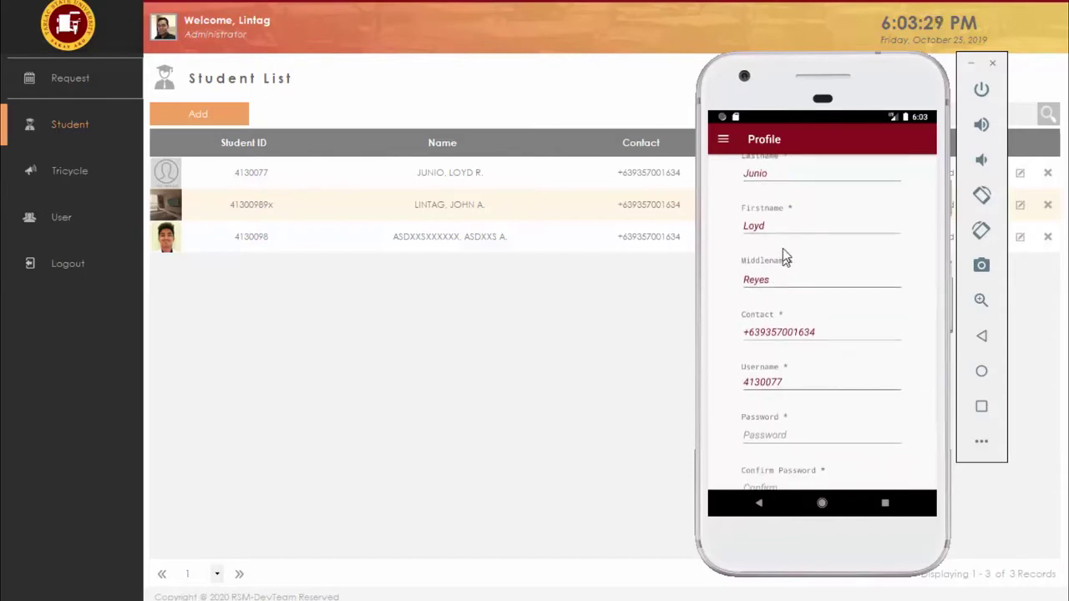
{"action": "left_click", "coordinate": [785, 229]}
{"action": "type", "text": "x"}
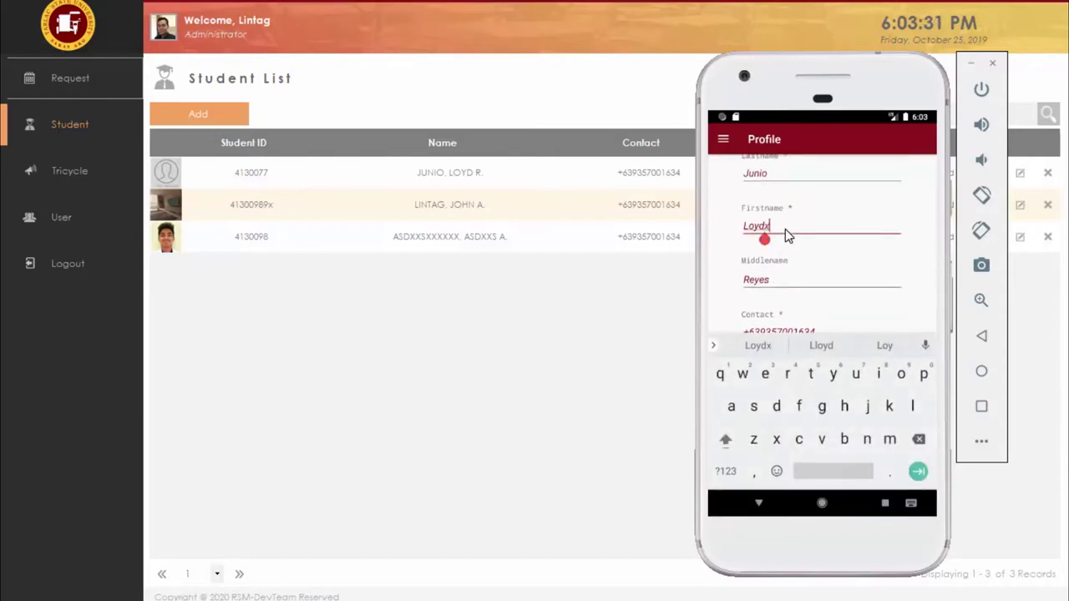
{"action": "key", "text": "Escape"}
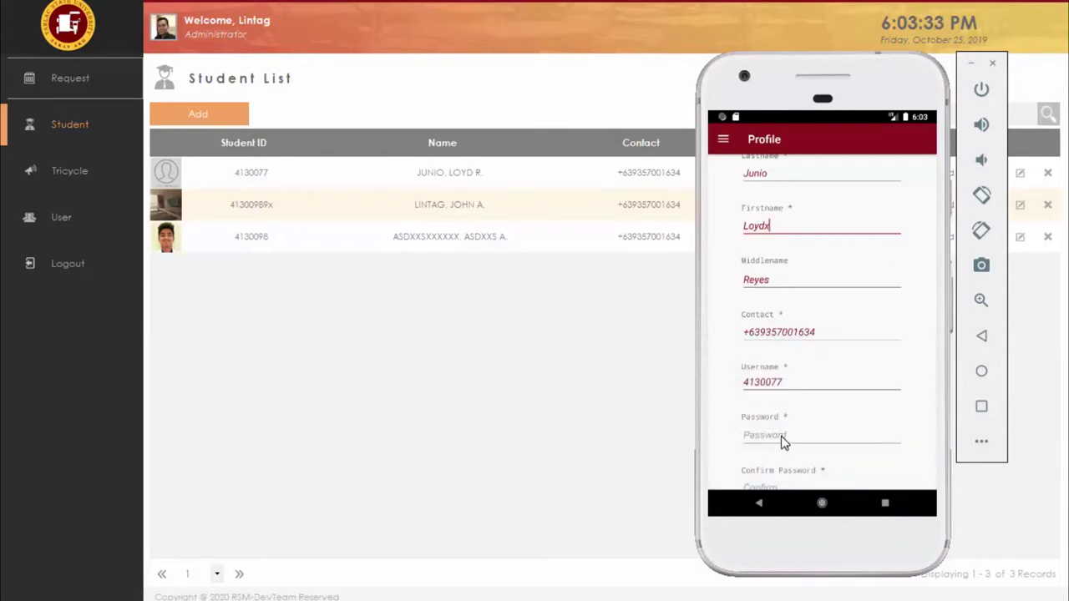
Step: Enter a new password and confirmation, save the profile, and return to the Request screen
{"action": "left_click", "coordinate": [781, 436]}
{"action": "type", "text": "123456"}
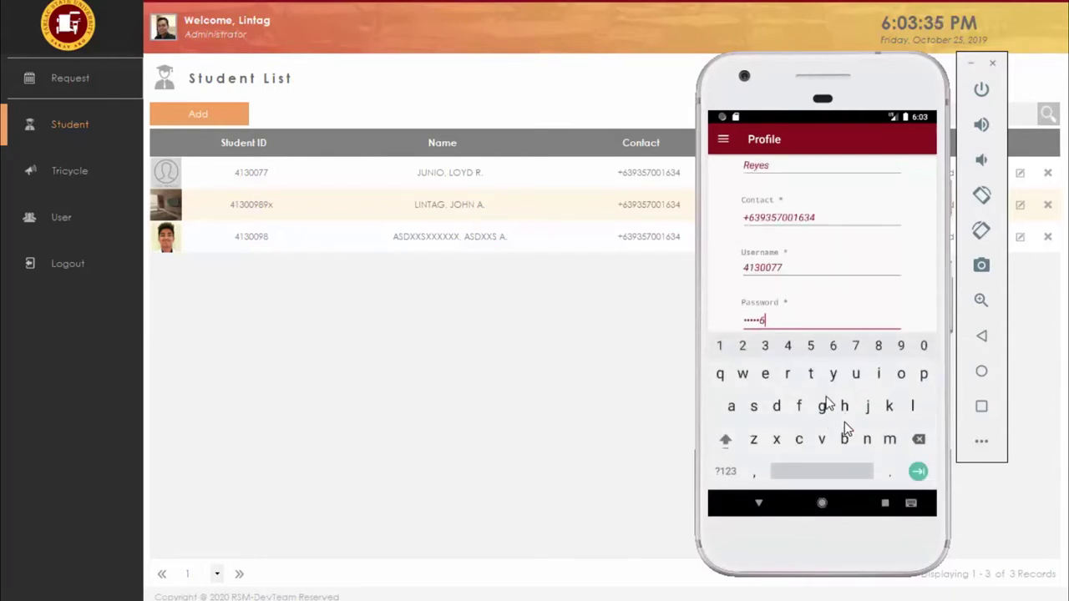
{"action": "key", "text": "Escape"}
{"action": "left_click", "coordinate": [798, 398]}
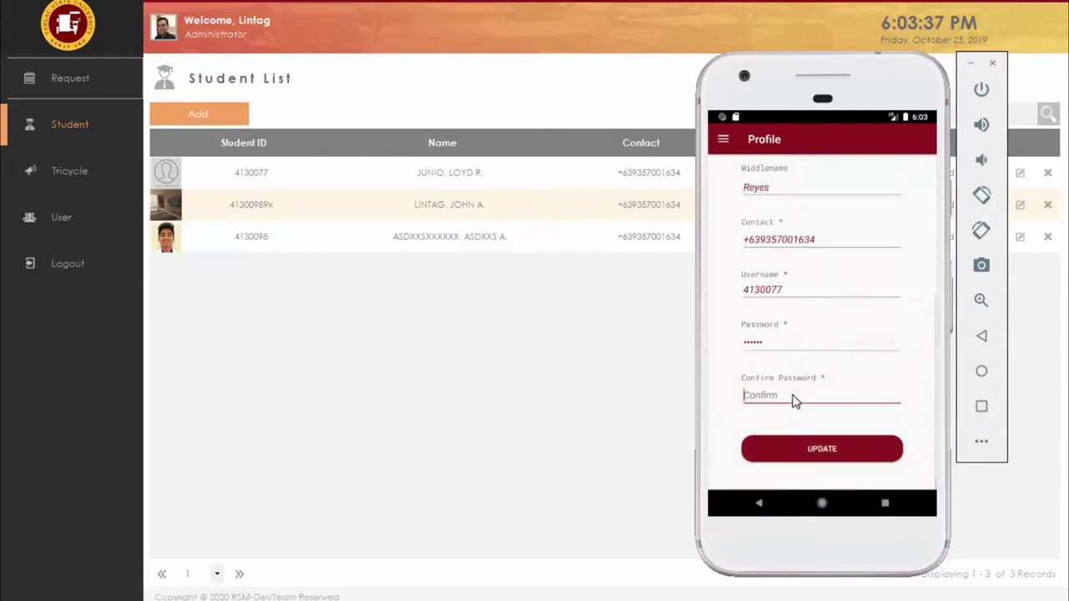
{"action": "type", "text": "123"}
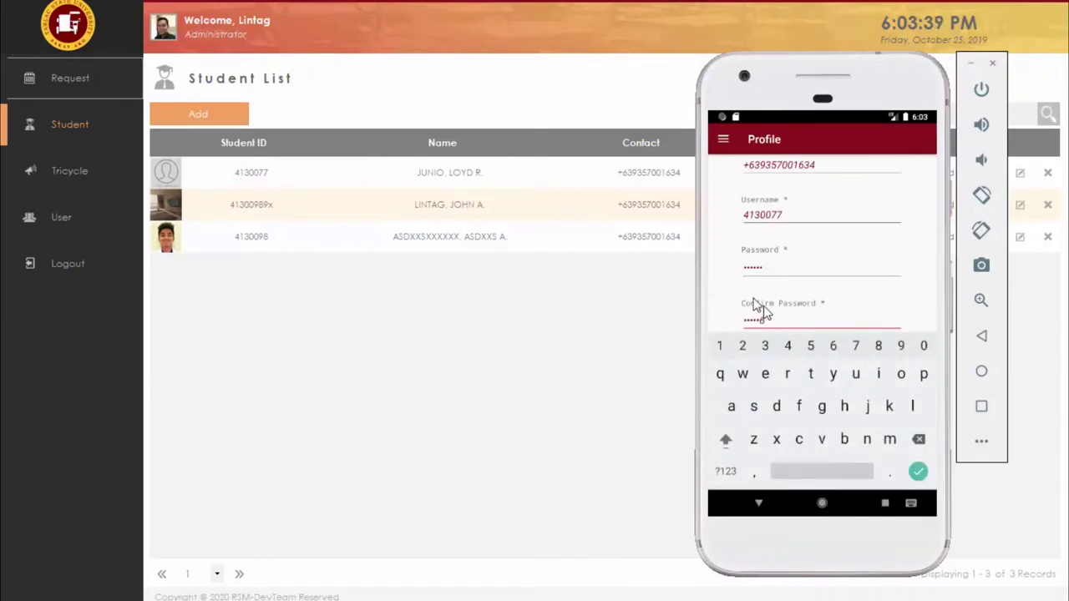
{"action": "key", "text": "Escape"}
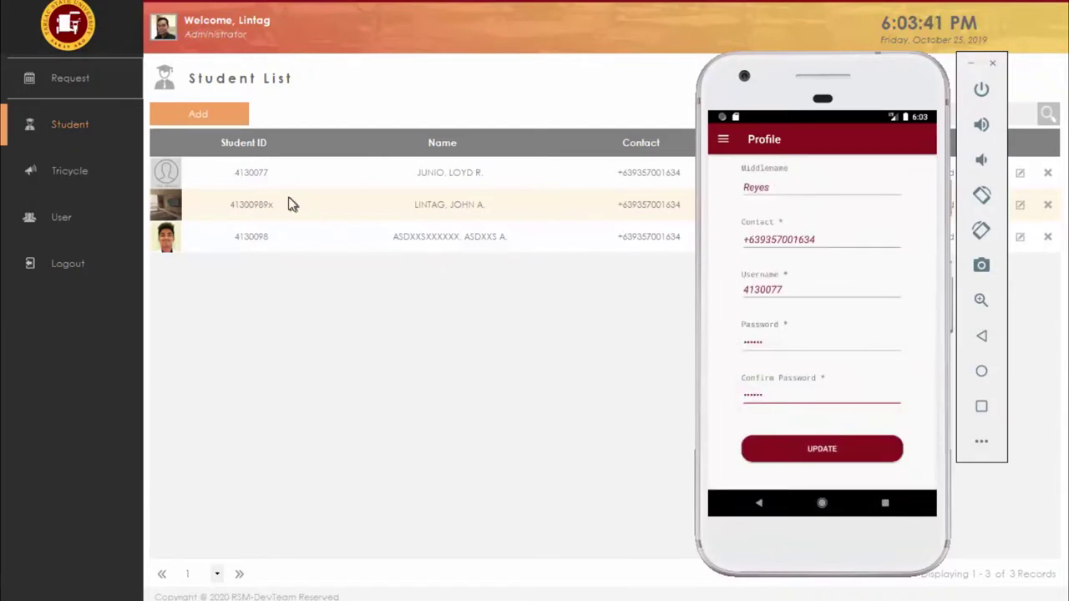
{"action": "left_click", "coordinate": [506, 92]}
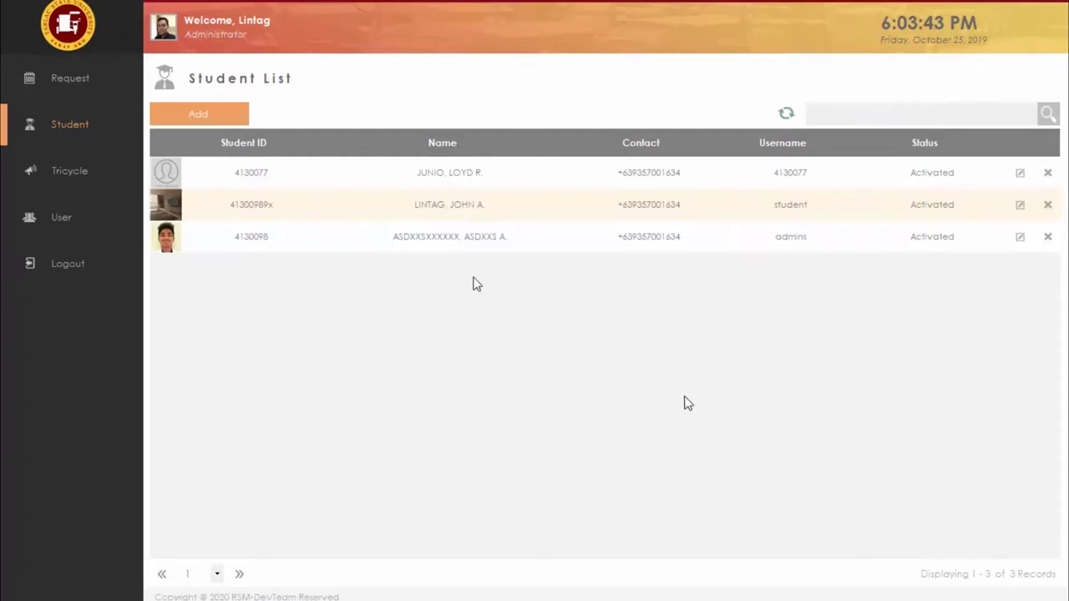
{"action": "key", "text": "alt+Tab"}
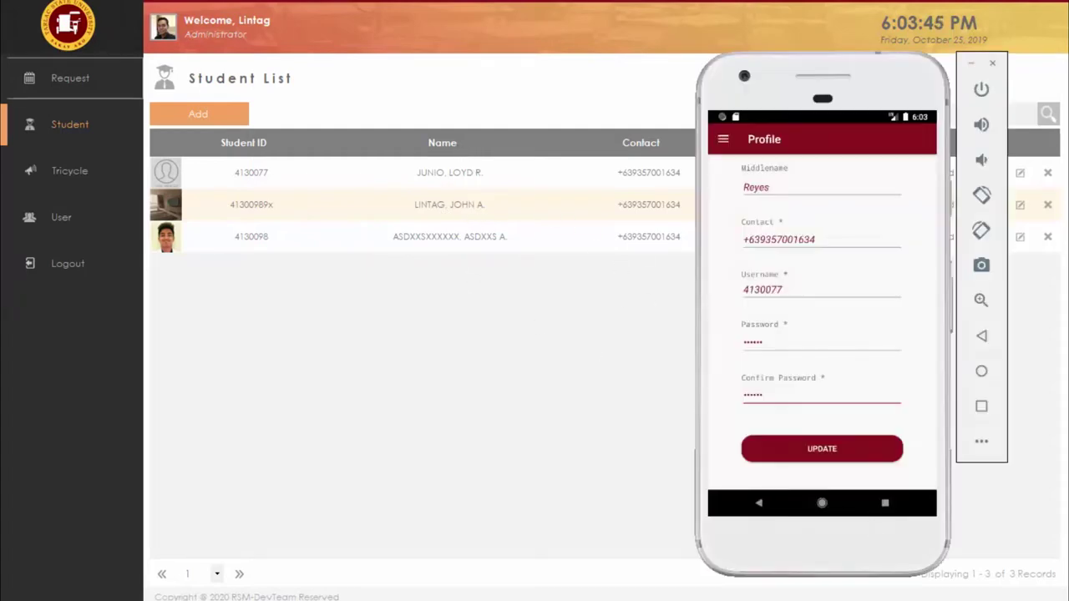
{"action": "left_click", "coordinate": [822, 456]}
{"action": "left_click", "coordinate": [725, 140]}
{"action": "left_click", "coordinate": [787, 203]}
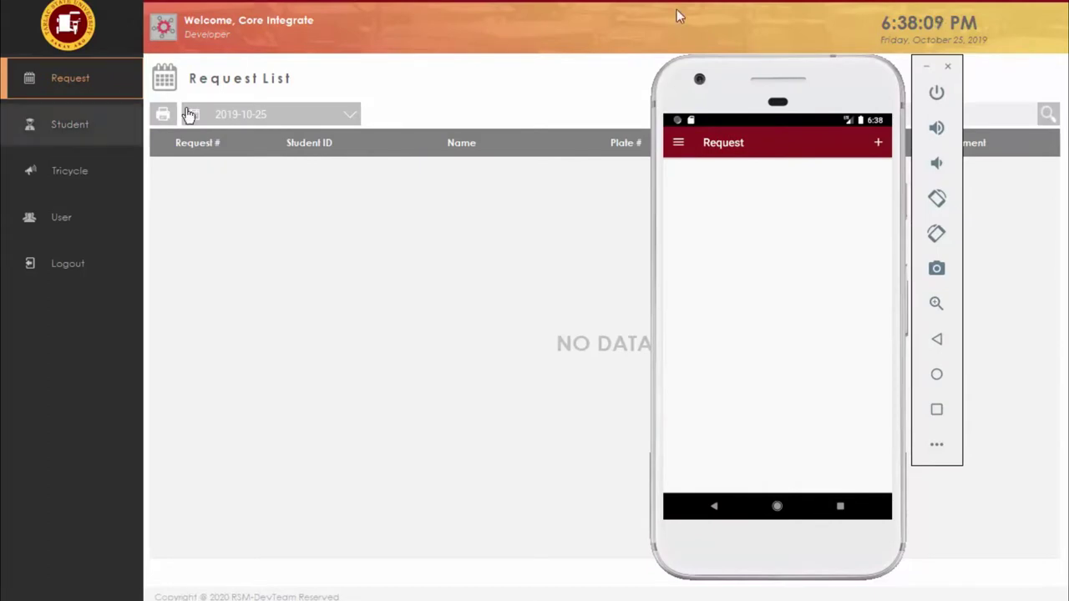
Step: Send a new tricycle request from the phone and view it Pending, Unpaid in the admin Request List
{"action": "left_click", "coordinate": [881, 140]}
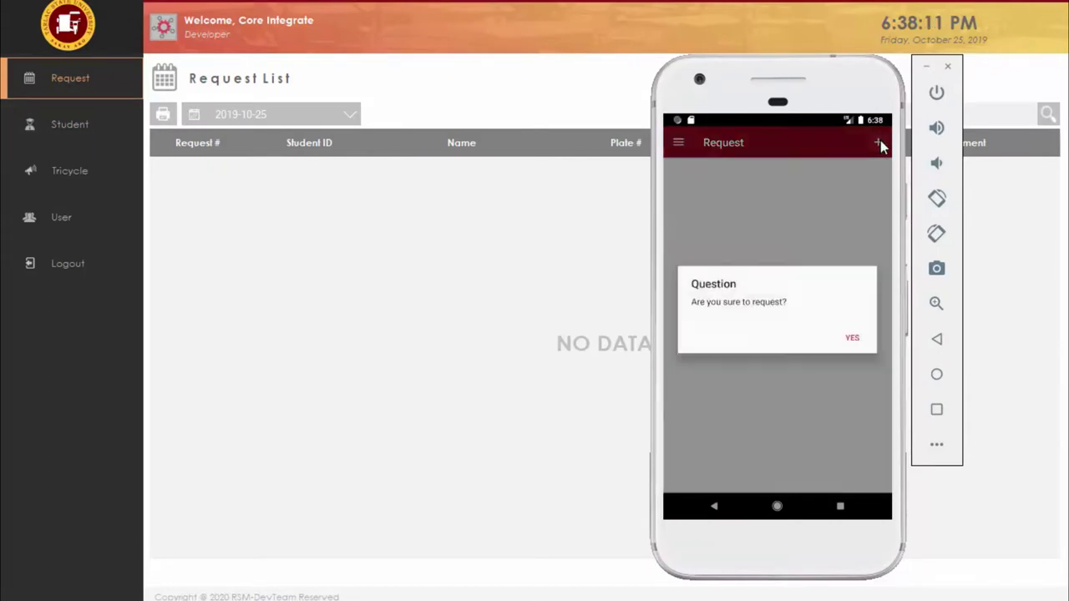
{"action": "left_click", "coordinate": [852, 338]}
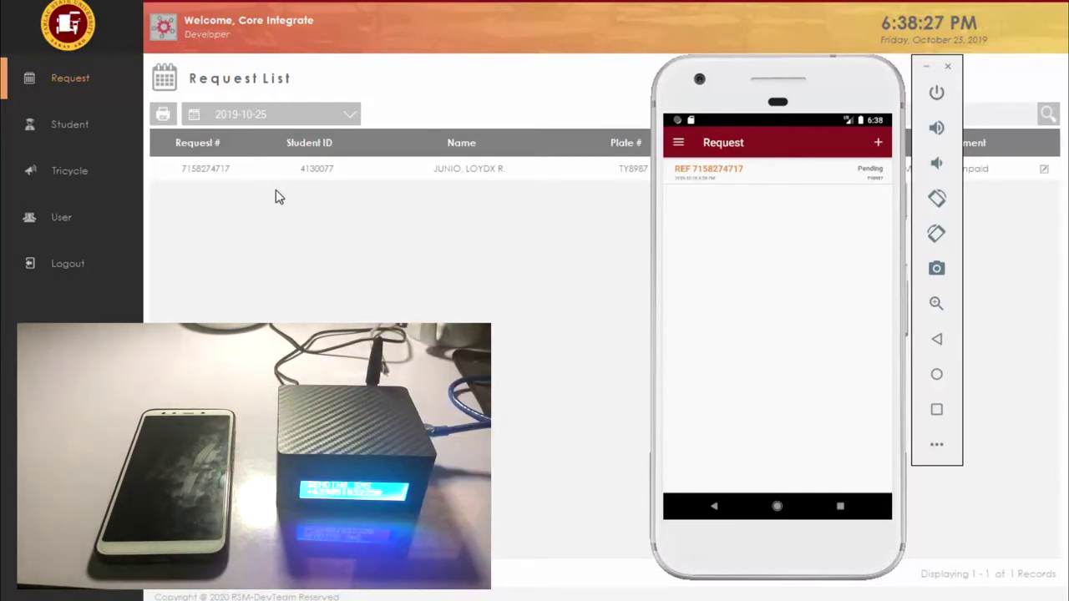
{"action": "left_click", "coordinate": [320, 243]}
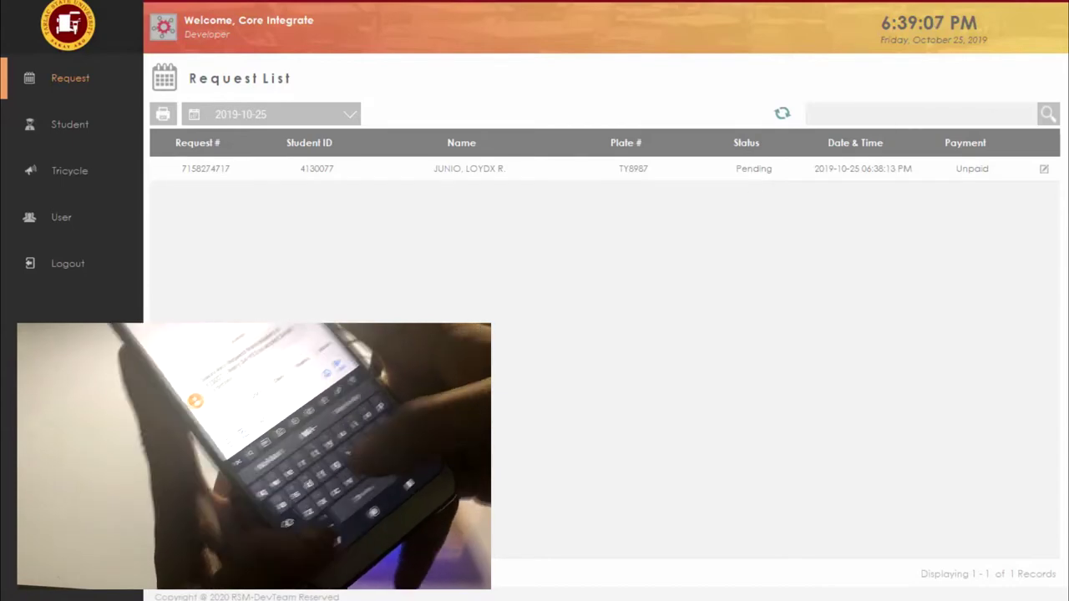
Step: Place the emulator beside the Request List to show the transfer-to-plate-sd5698 notice
{"action": "key", "text": "alt+Tab"}
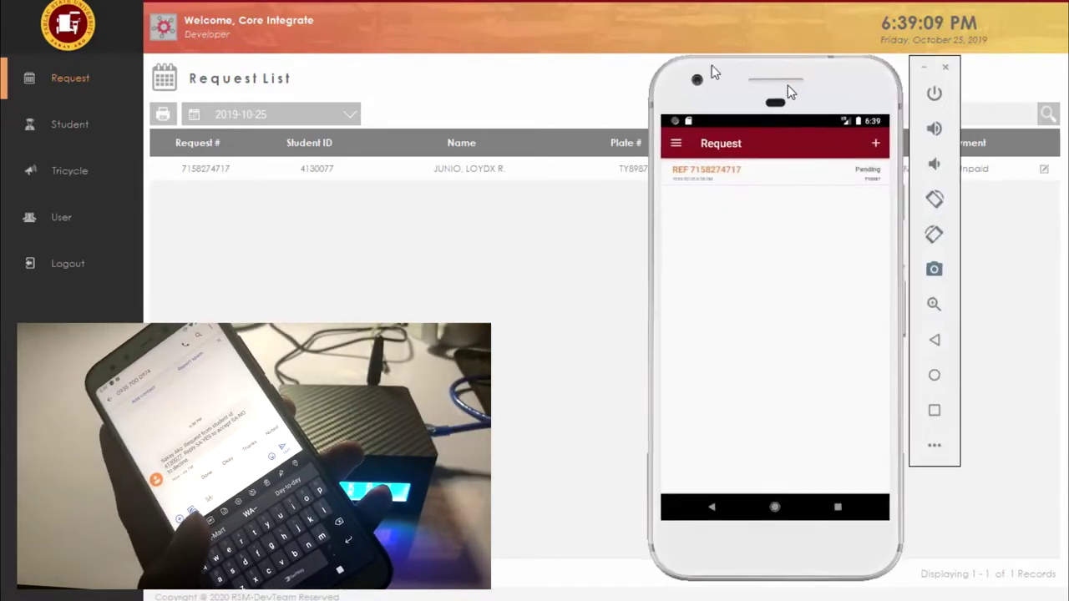
{"action": "left_click_drag", "start_coordinate": [790, 92], "coordinate": [656, 56]}
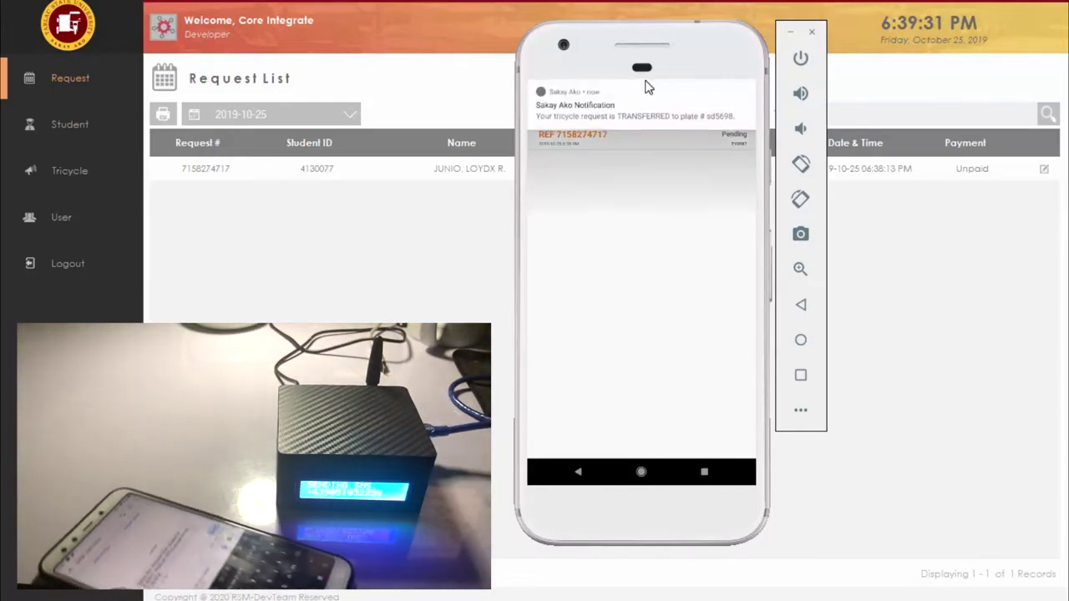
{"action": "left_click_drag", "start_coordinate": [657, 58], "coordinate": [493, 410]}
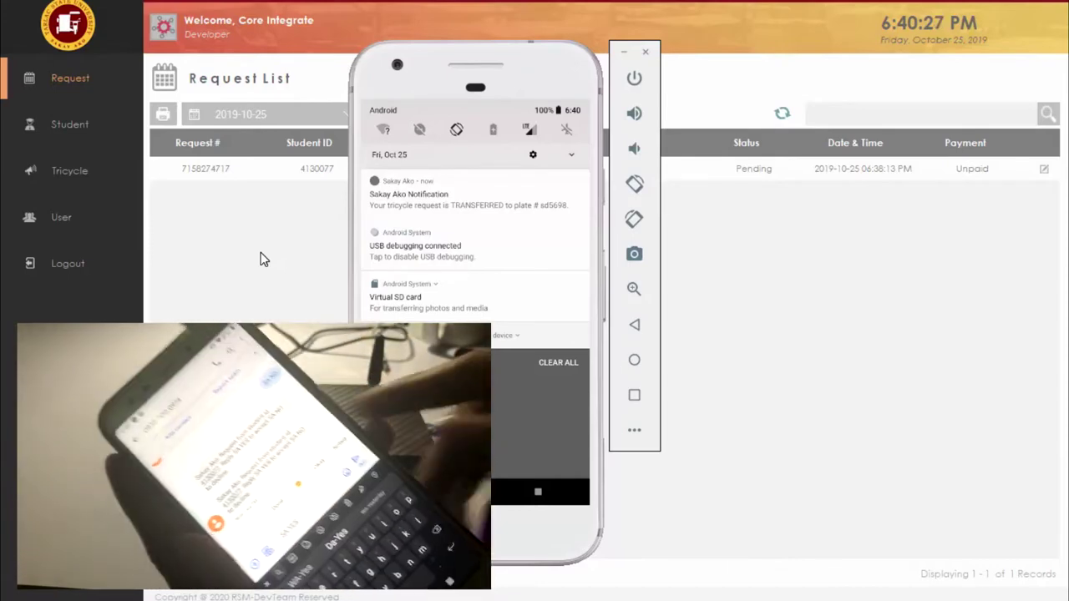
Step: View the request as Accepted for plate sd5698, then show the emulator's acceptance notification
{"action": "left_click", "coordinate": [840, 213]}
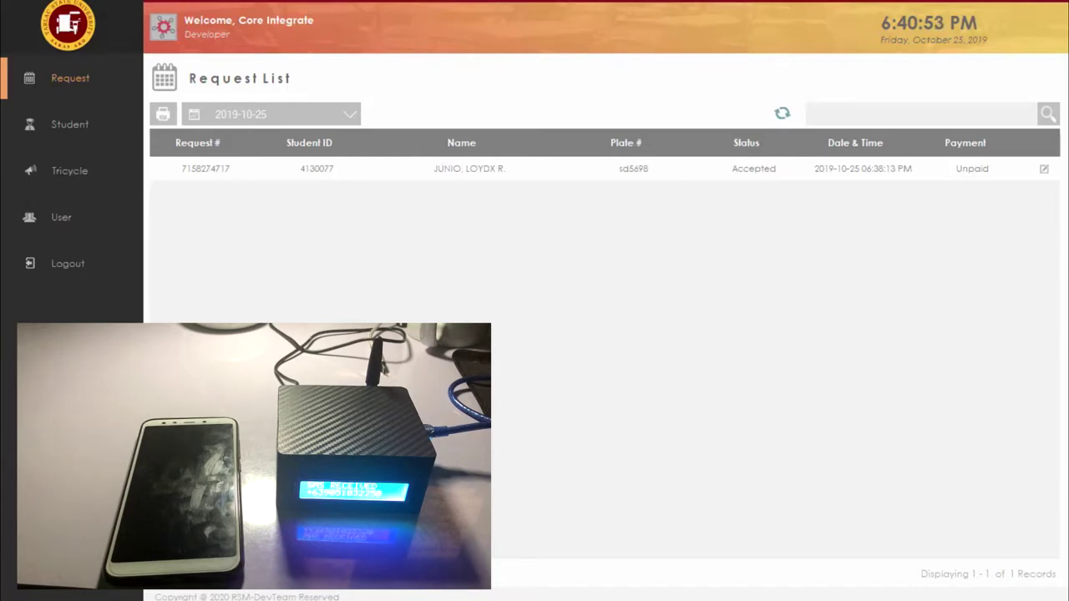
{"action": "key", "text": "alt+Tab"}
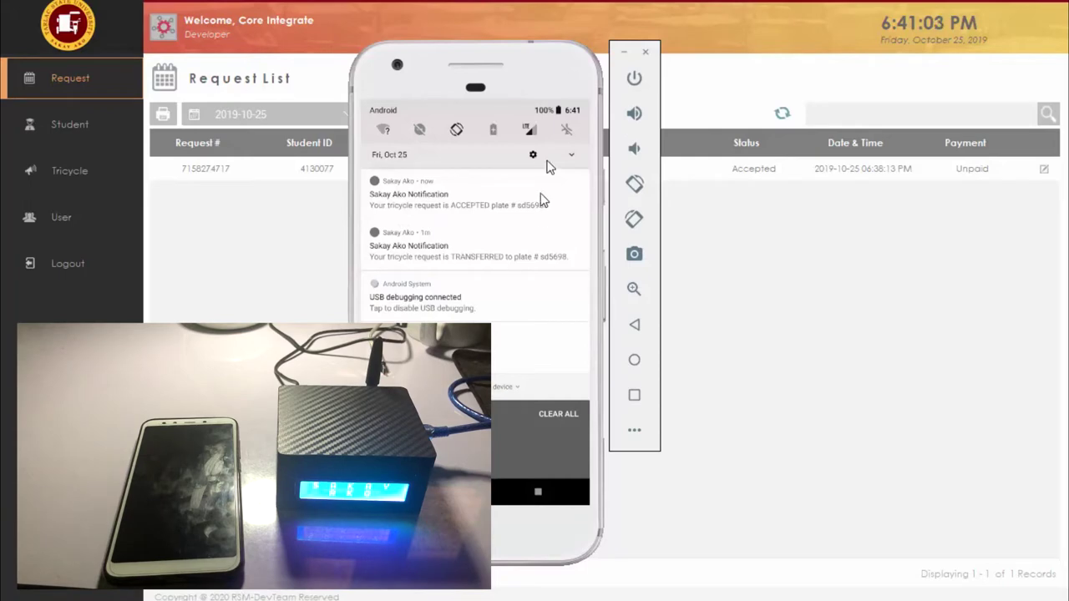
Step: Reload the app's Request list and open the accepted sd5698 request's details
{"action": "left_click", "coordinate": [500, 423]}
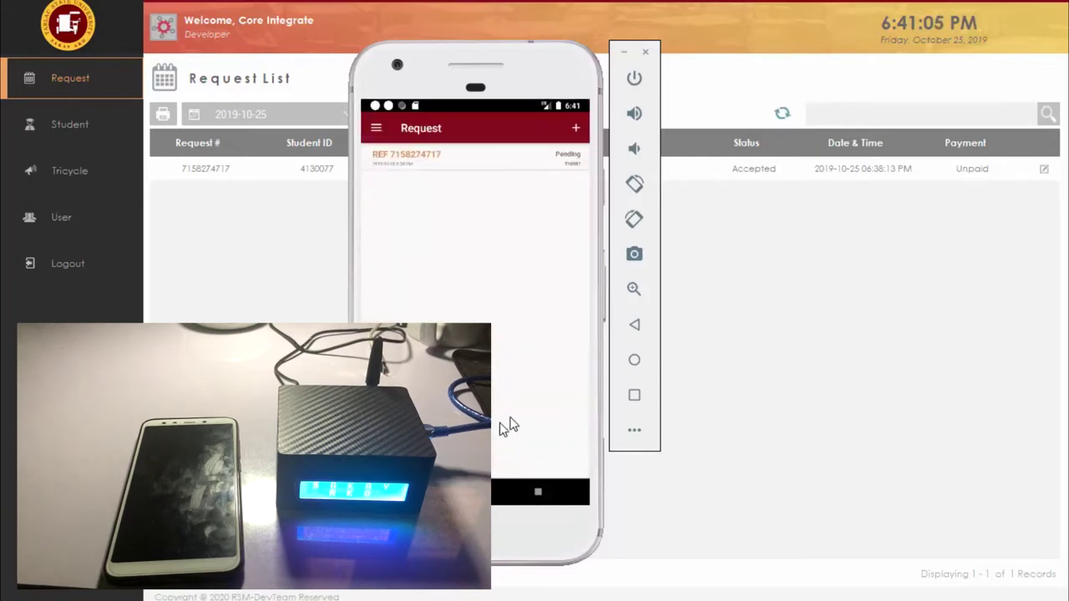
{"action": "left_click", "coordinate": [376, 128]}
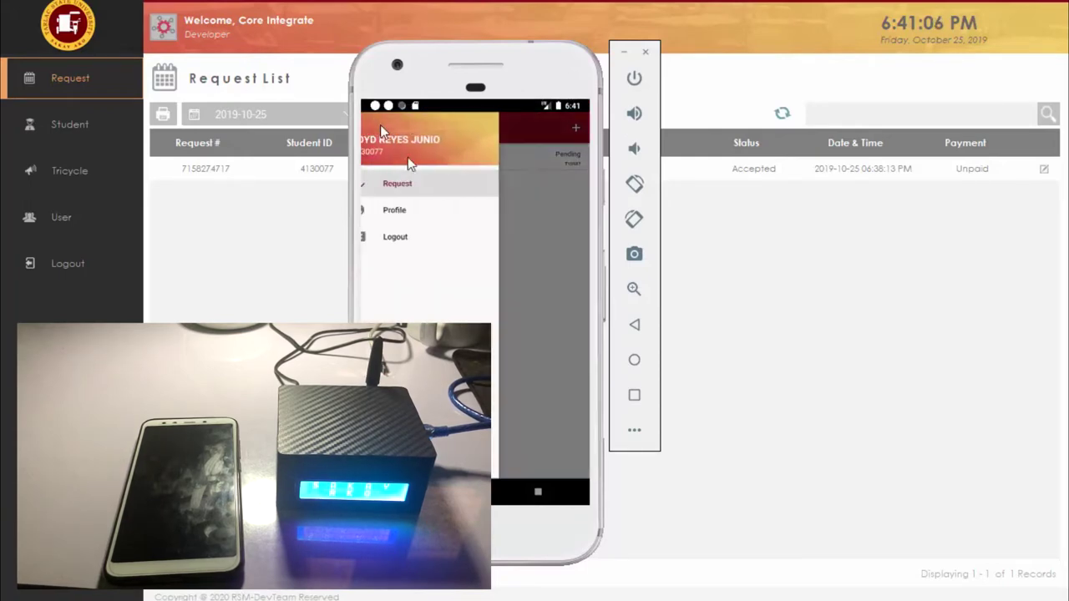
{"action": "left_click", "coordinate": [427, 180]}
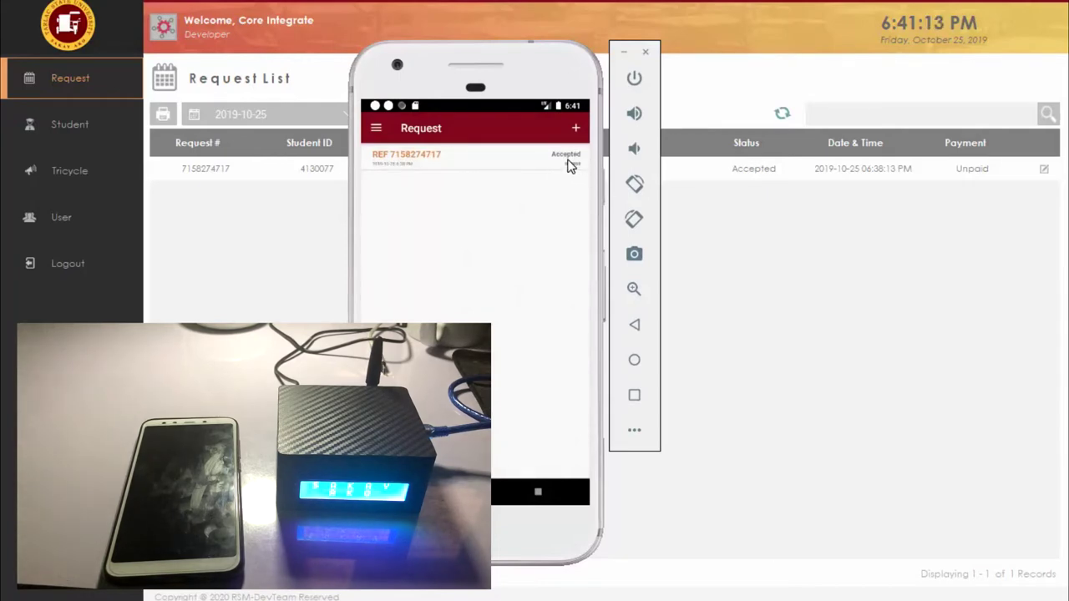
{"action": "left_click", "coordinate": [509, 167]}
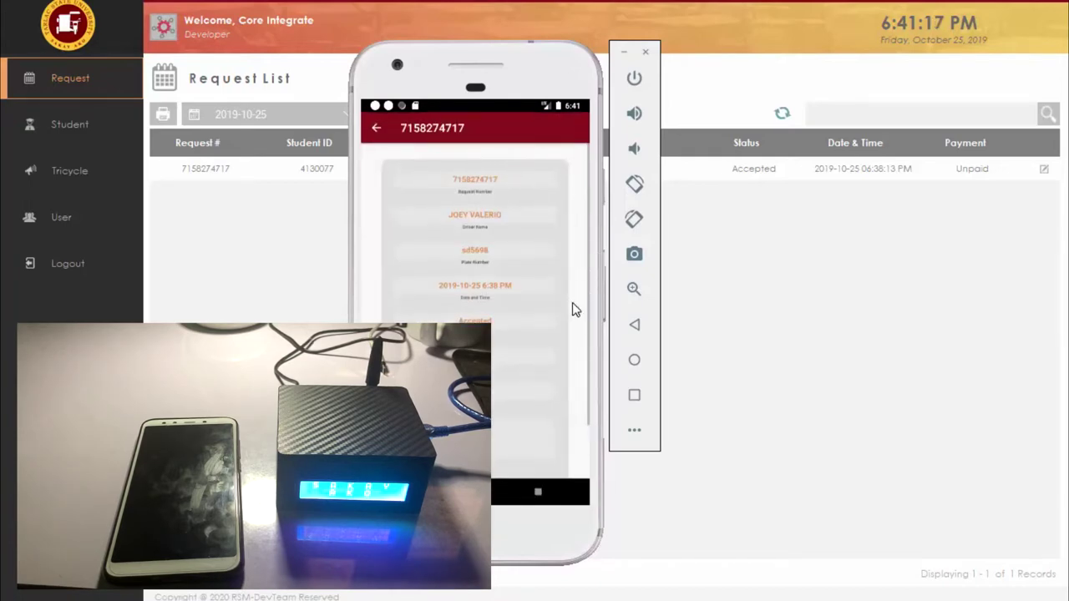
{"action": "left_click_drag", "start_coordinate": [575, 306], "coordinate": [573, 121]}
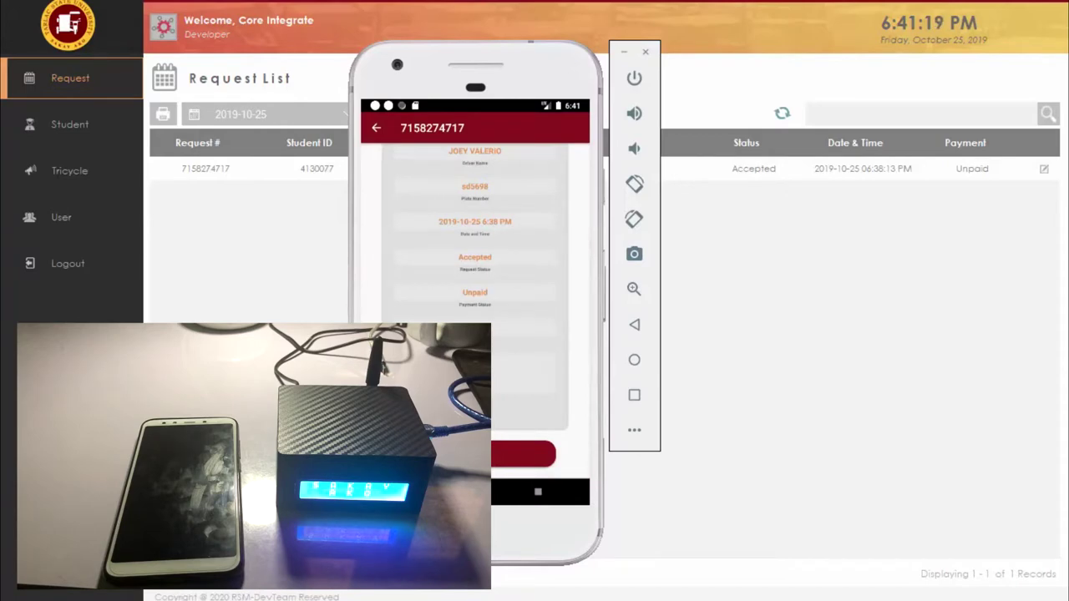
Step: Decline cancelling the request so it stays Accepted, then return to the request lists
{"action": "left_click", "coordinate": [518, 453]}
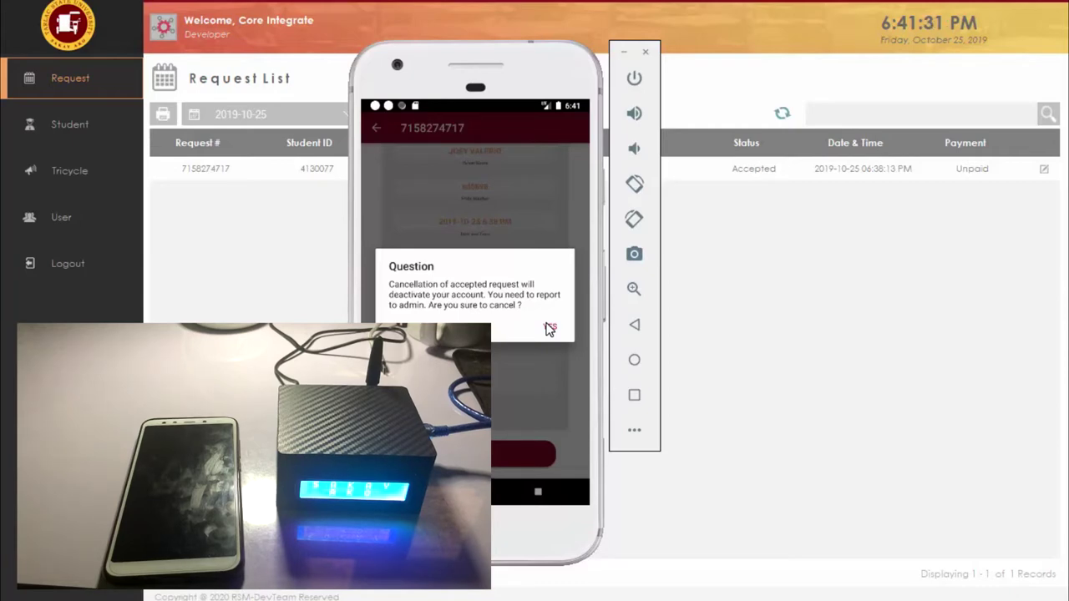
{"action": "left_click", "coordinate": [559, 222]}
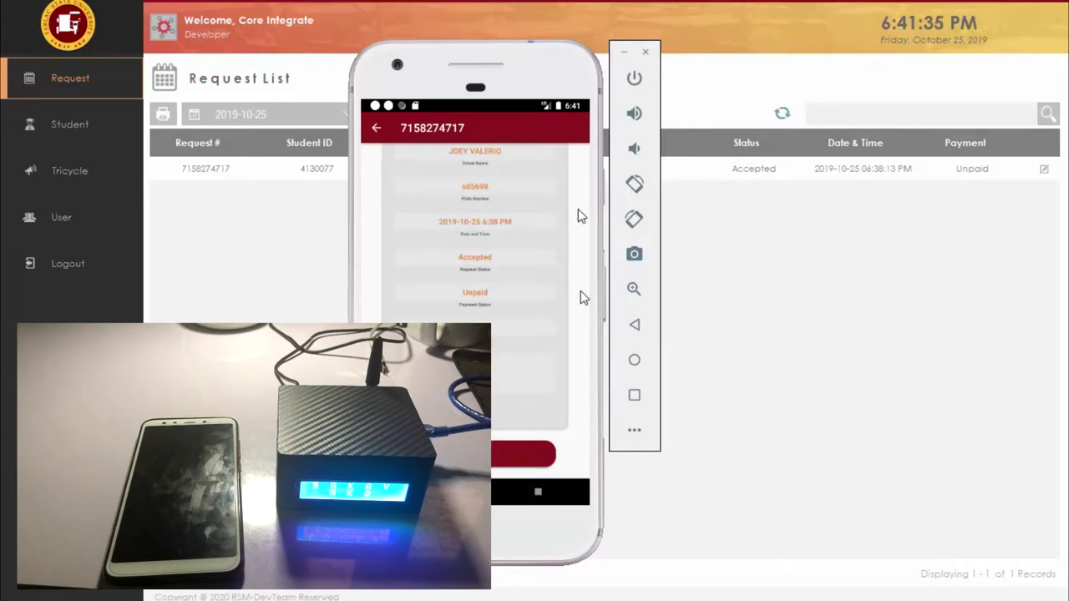
{"action": "scroll", "coordinate": [581, 290], "scroll_direction": "up", "scroll_amount": 3}
{"action": "left_click", "coordinate": [378, 133]}
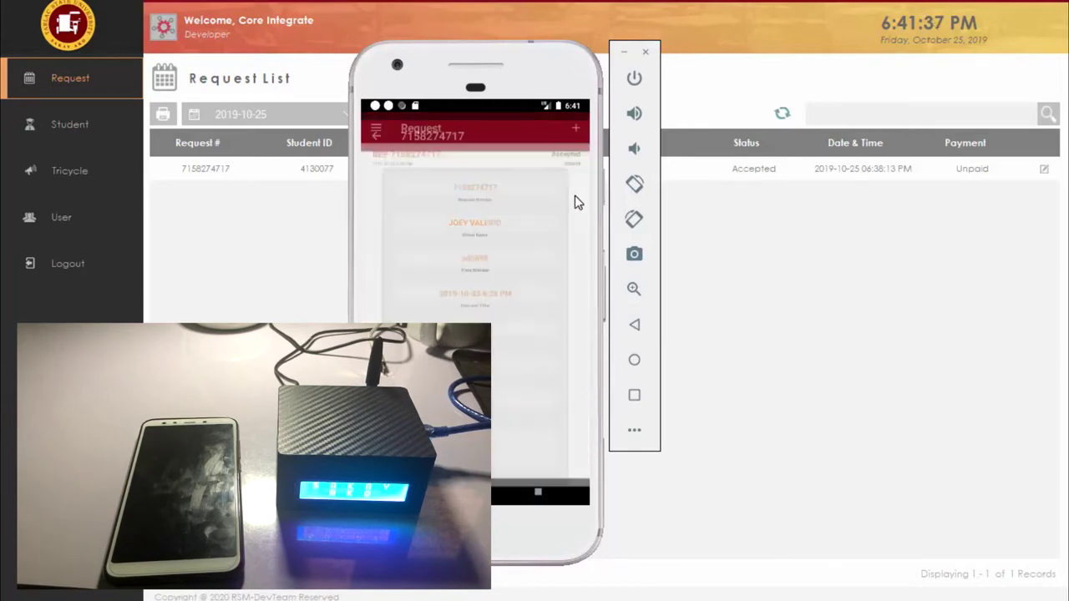
{"action": "left_click", "coordinate": [827, 252]}
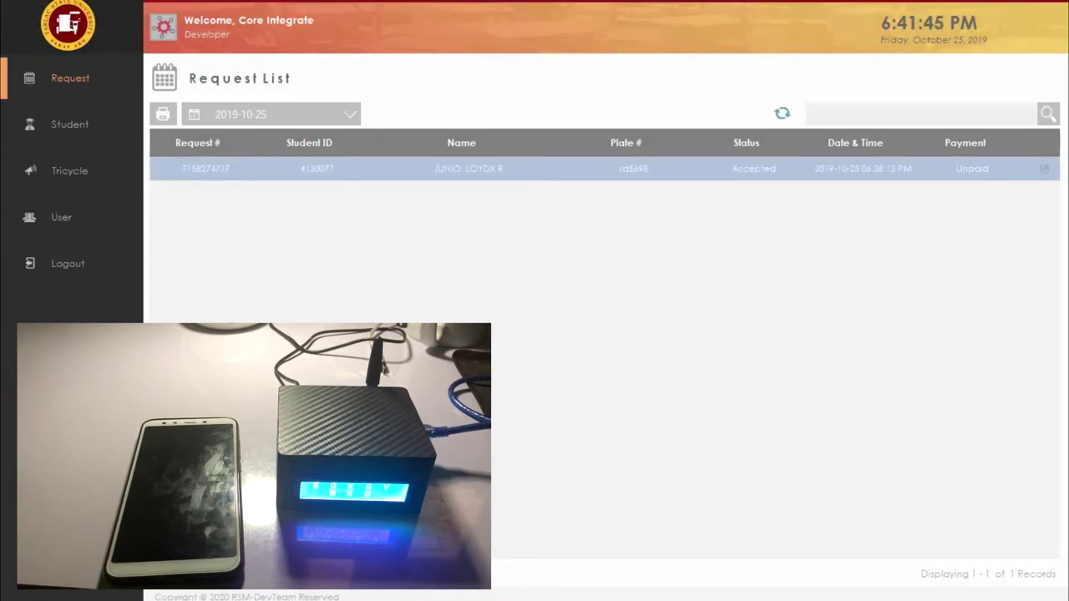
{"action": "key", "text": "alt+Tab"}
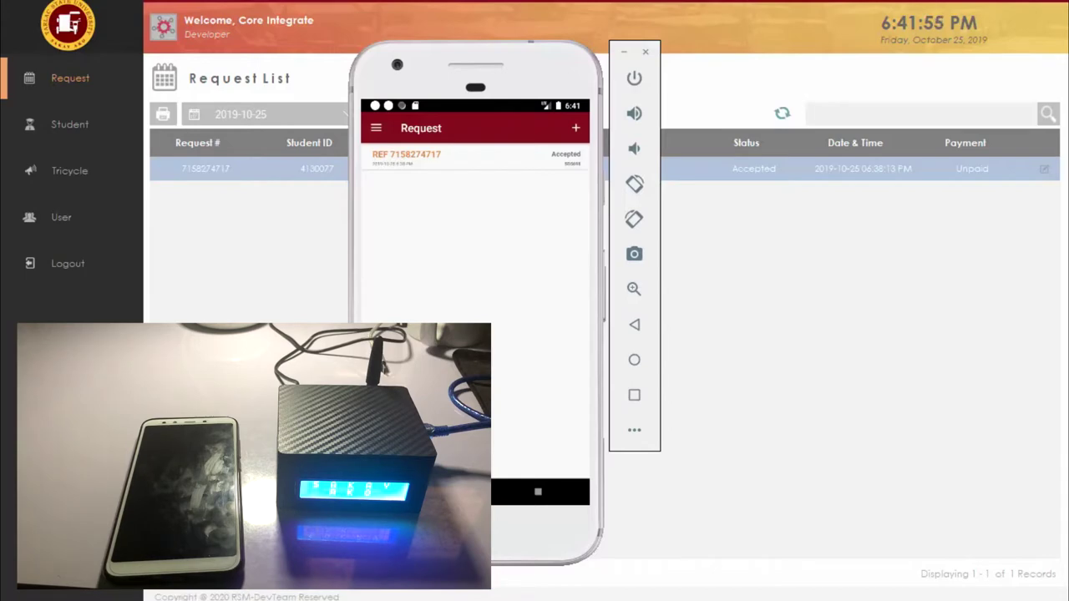
{"action": "left_click", "coordinate": [727, 104]}
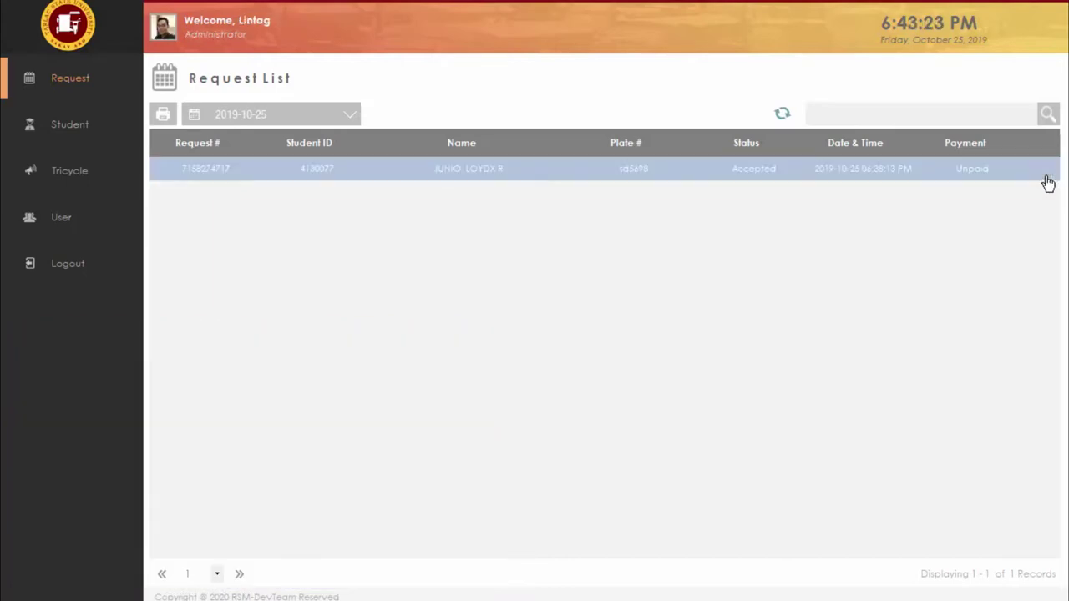
{"action": "left_click", "coordinate": [1044, 171]}
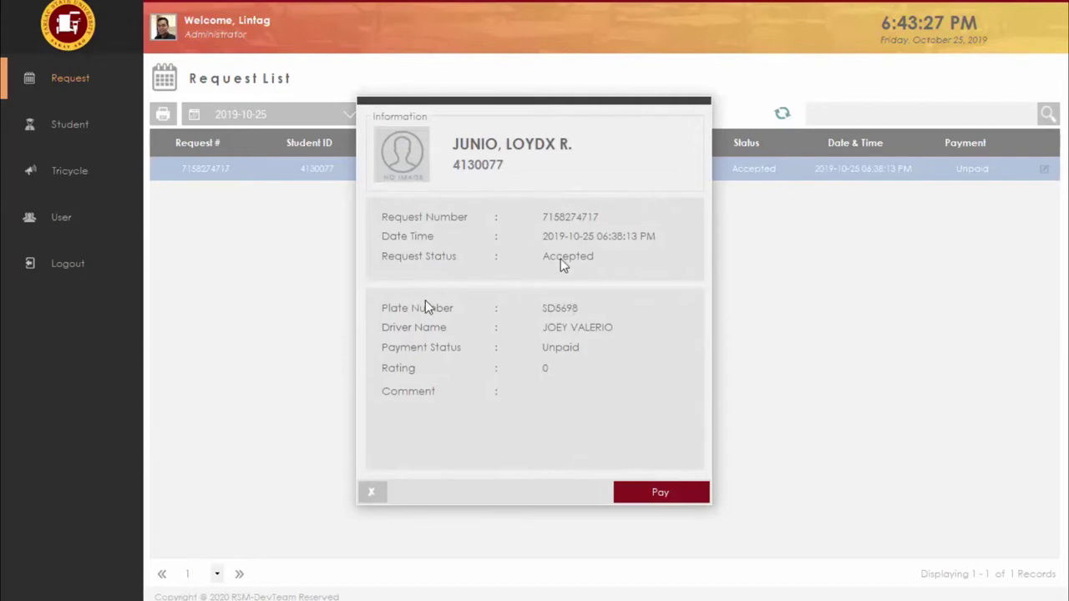
{"action": "left_click", "coordinate": [665, 495]}
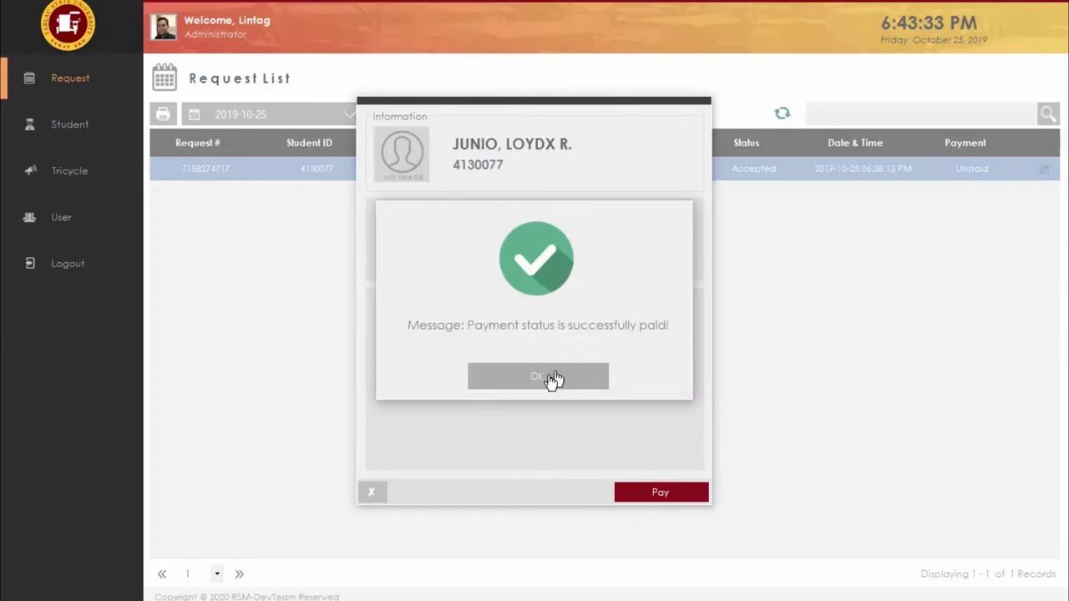
{"action": "left_click", "coordinate": [554, 379]}
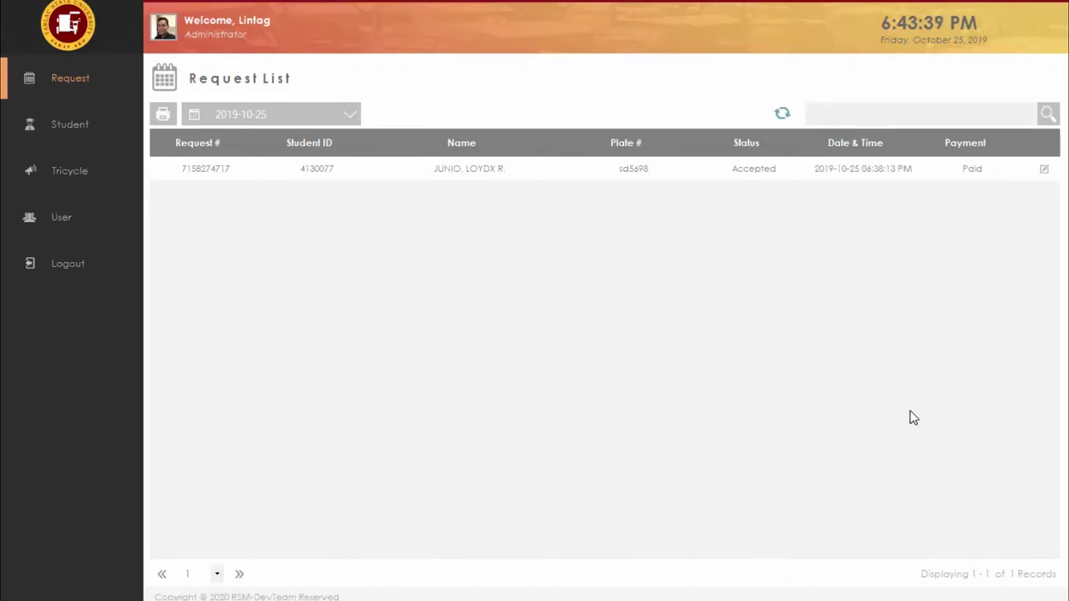
{"action": "key", "text": "alt+Tab"}
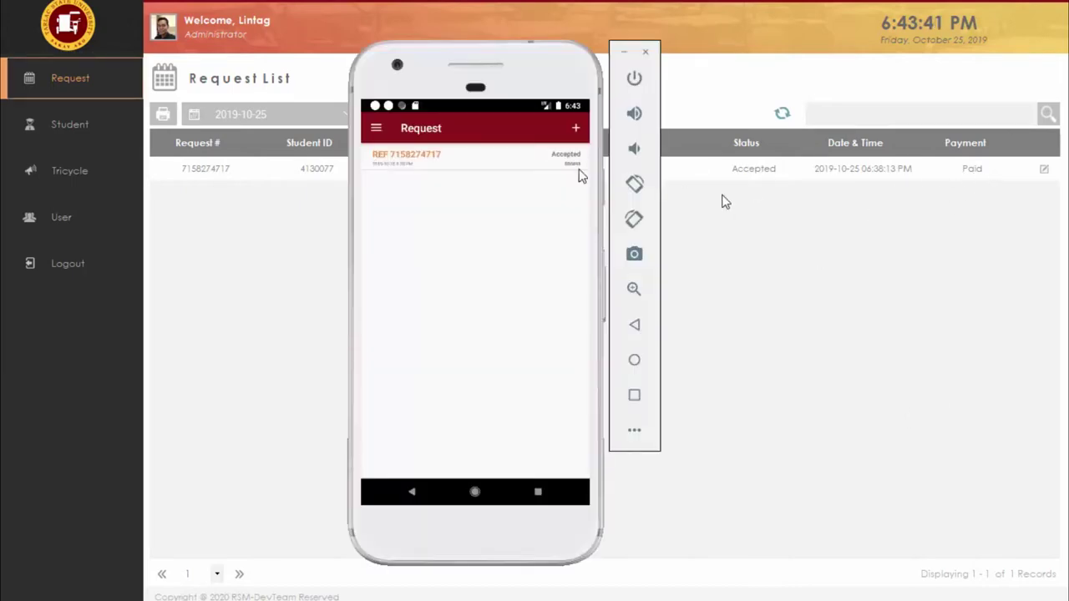
{"action": "left_click", "coordinate": [376, 128]}
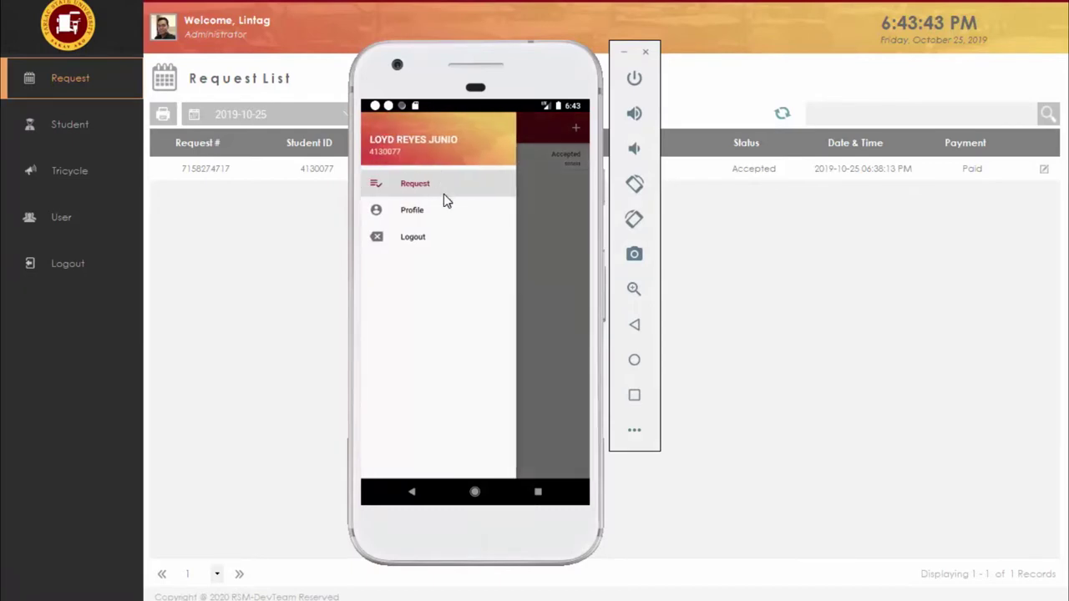
{"action": "left_click", "coordinate": [450, 184]}
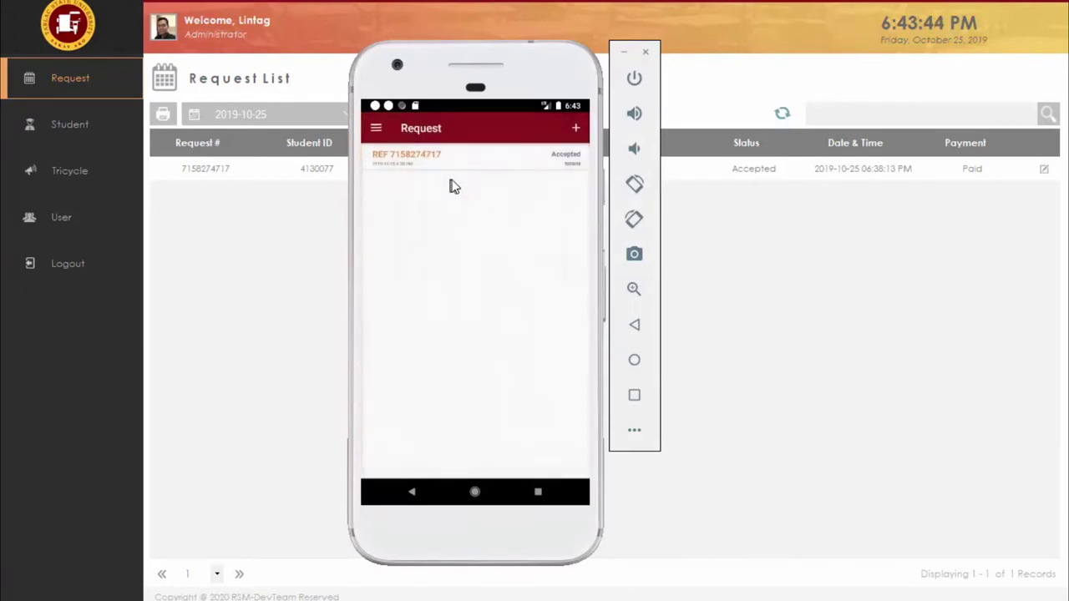
{"action": "left_click", "coordinate": [525, 157]}
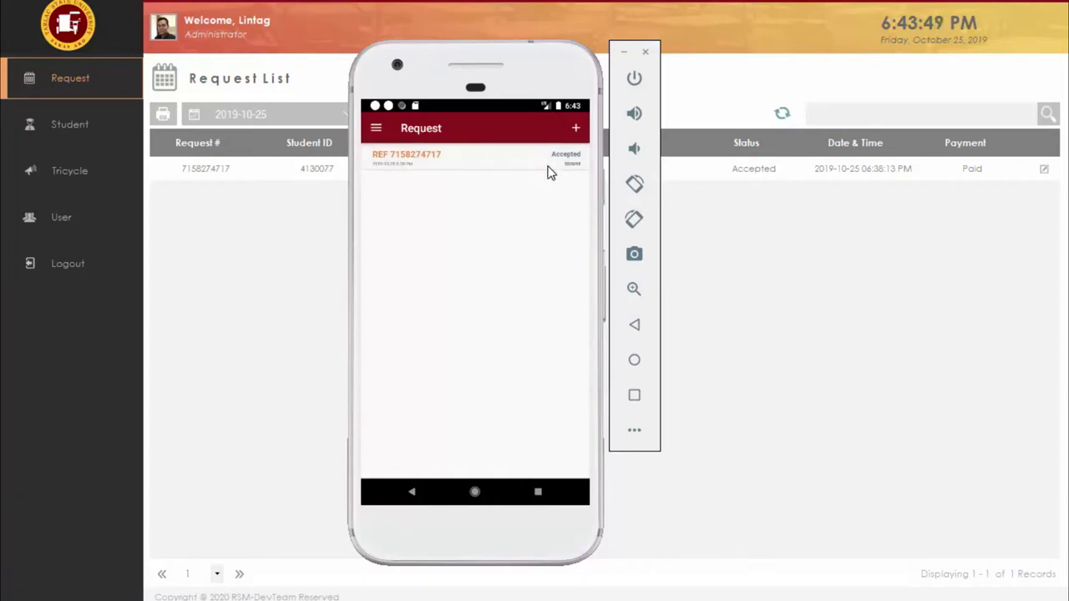
{"action": "left_click_drag", "start_coordinate": [575, 285], "coordinate": [572, 127]}
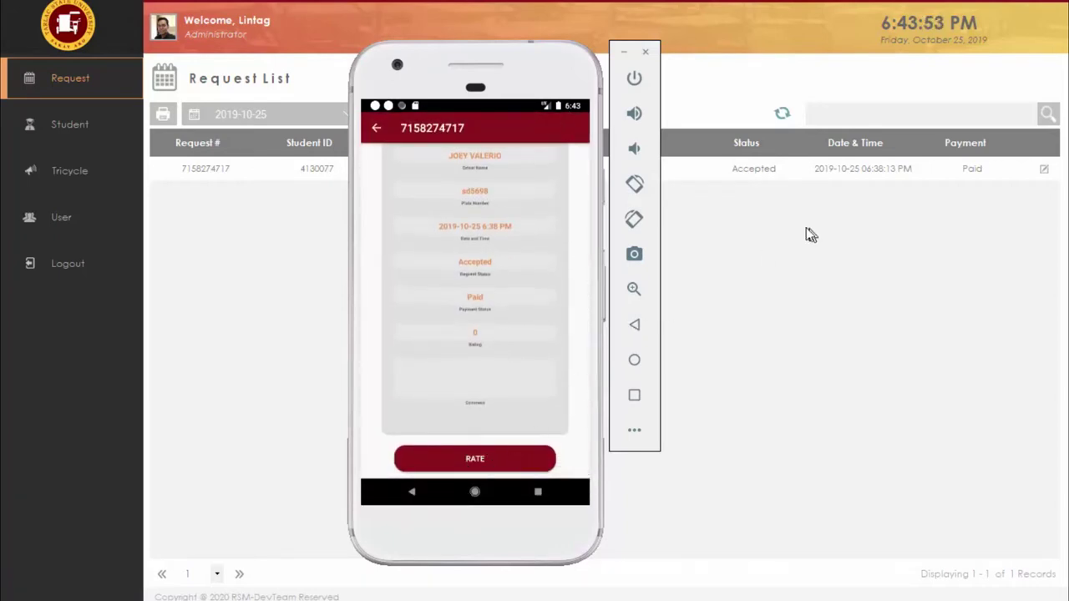
Step: Switch the admin app to the Tricycle List showing sd5698 Available with a 4.5 rating
{"action": "left_click", "coordinate": [764, 241]}
{"action": "left_click", "coordinate": [91, 174]}
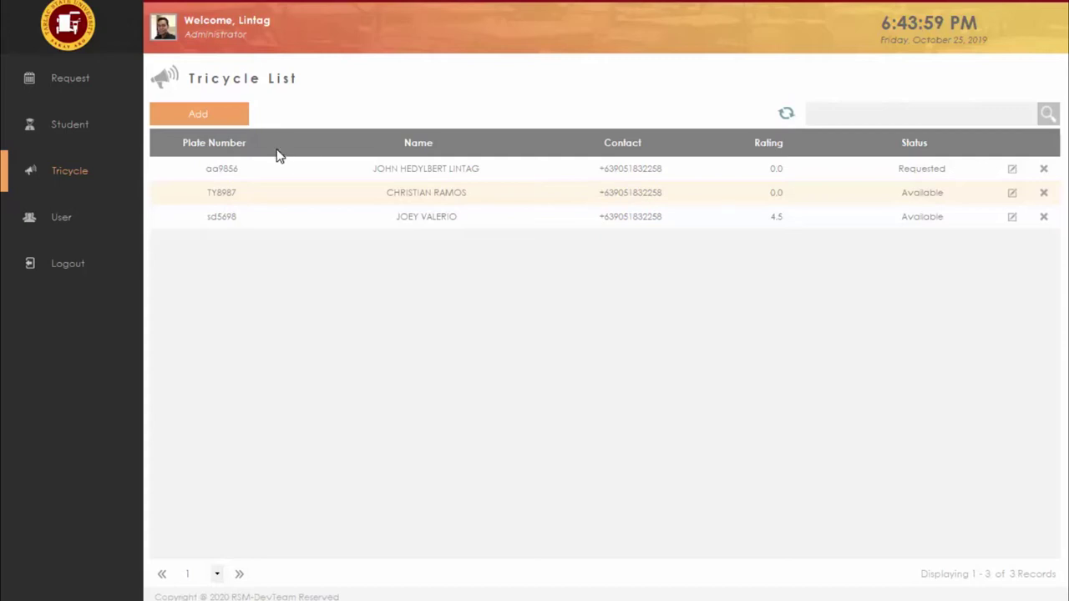
Step: Start rating the paid trip on the phone and set the rating to 10
{"action": "left_click", "coordinate": [55, 82]}
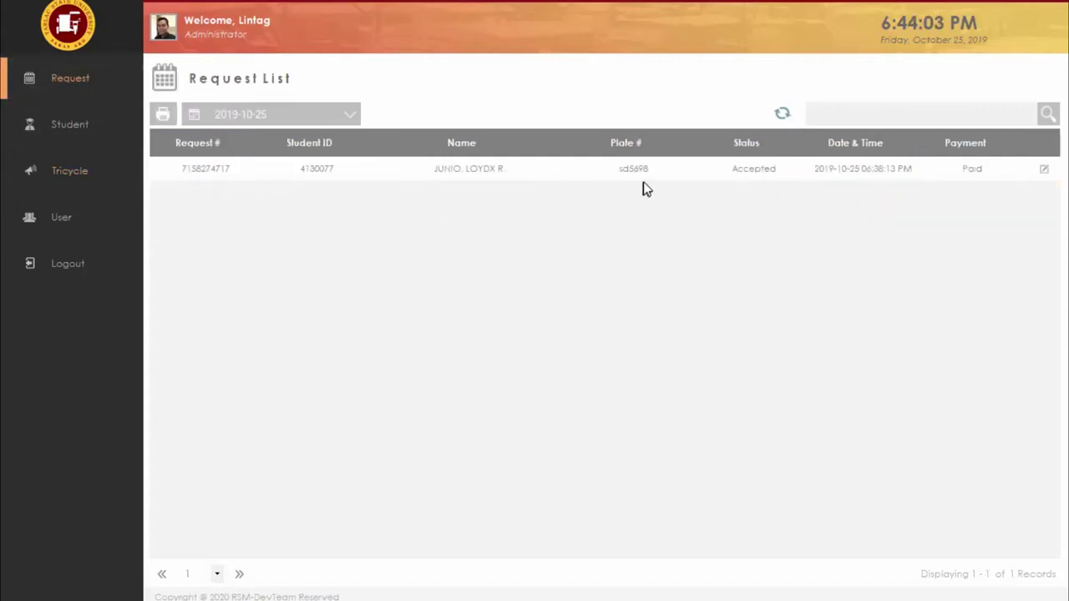
{"action": "left_click", "coordinate": [54, 179]}
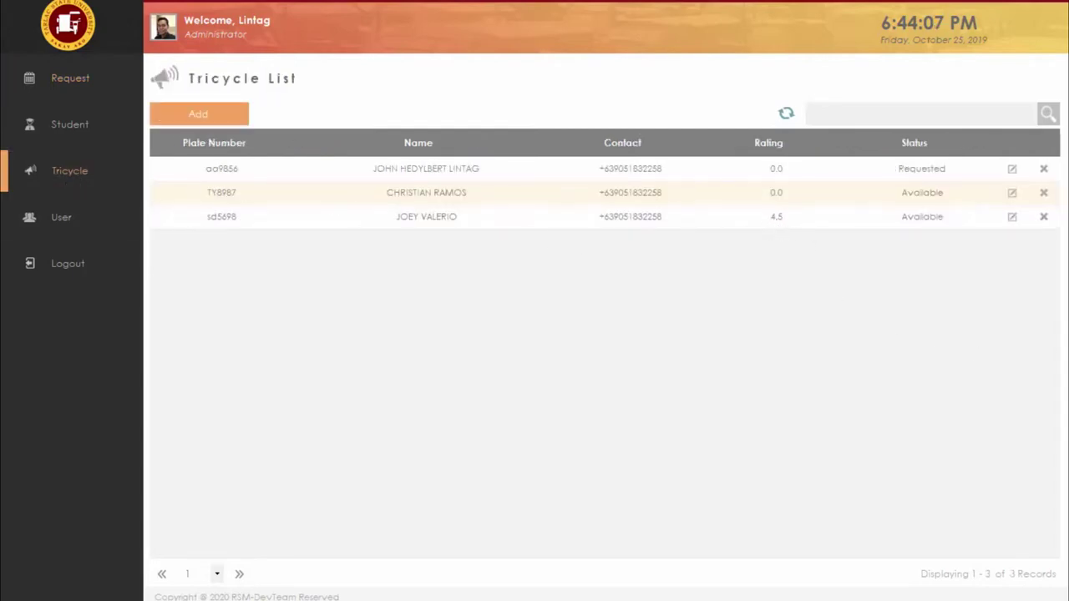
{"action": "key", "text": "alt+Tab"}
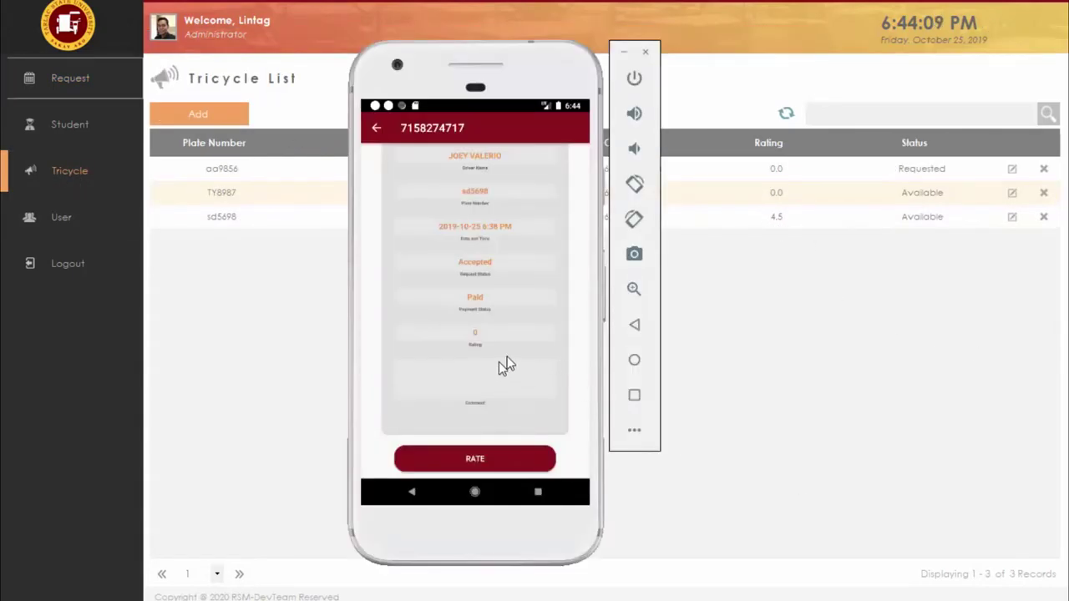
{"action": "mouse_move", "coordinate": [579, 312]}
{"action": "left_mouse_down"}
{"action": "mouse_move", "coordinate": [575, 454]}
{"action": "mouse_move", "coordinate": [573, 323]}
{"action": "left_mouse_up"}
{"action": "left_click", "coordinate": [478, 459]}
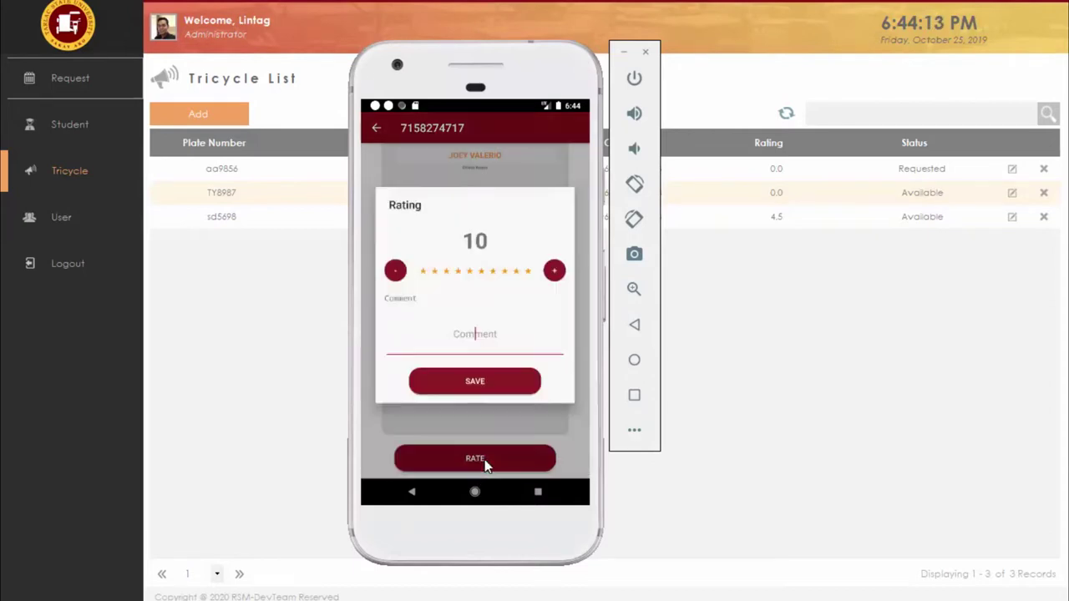
{"action": "left_click", "coordinate": [397, 272]}
{"action": "left_click", "coordinate": [398, 272]}
{"action": "left_click", "coordinate": [397, 272]}
{"action": "left_click", "coordinate": [397, 272]}
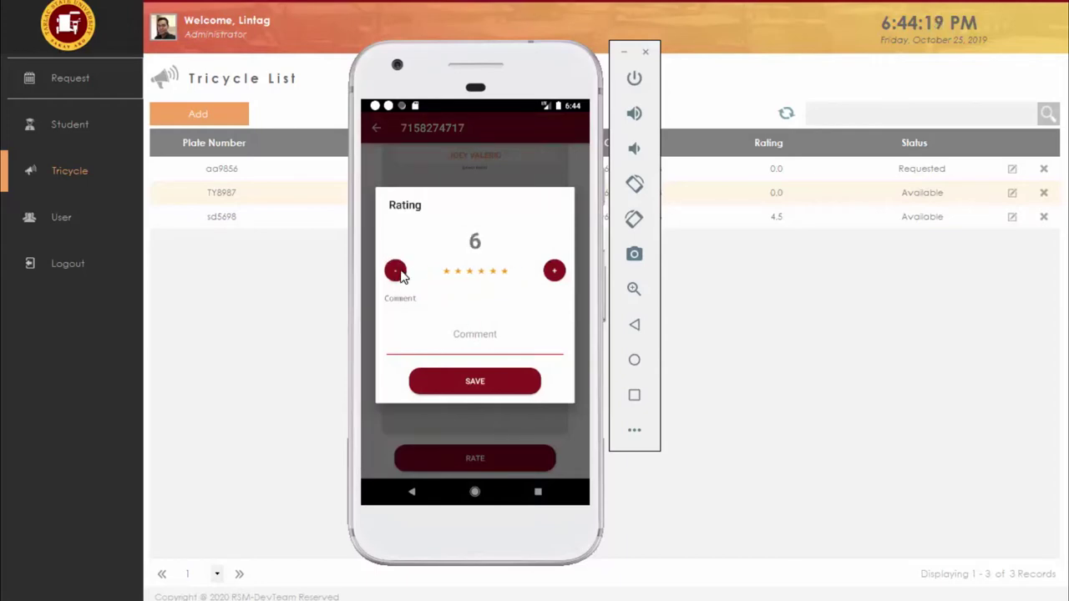
{"action": "left_click", "coordinate": [397, 273]}
{"action": "left_click", "coordinate": [397, 272]}
{"action": "left_click", "coordinate": [554, 271]}
{"action": "left_click", "coordinate": [553, 271]}
{"action": "left_click", "coordinate": [554, 270]}
{"action": "left_click", "coordinate": [553, 271]}
{"action": "left_click", "coordinate": [554, 270]}
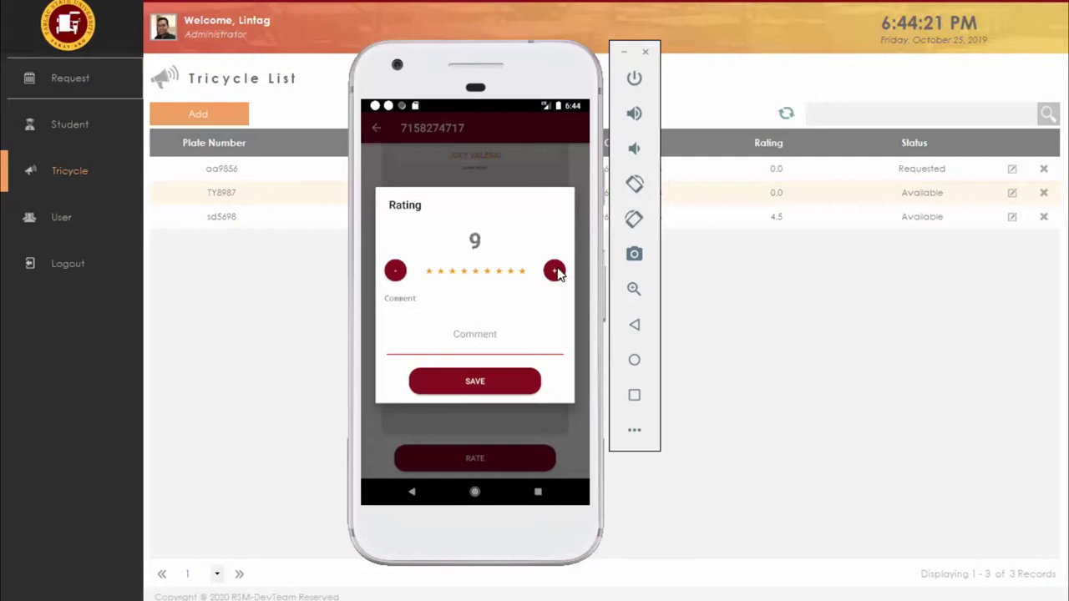
{"action": "left_click", "coordinate": [554, 271]}
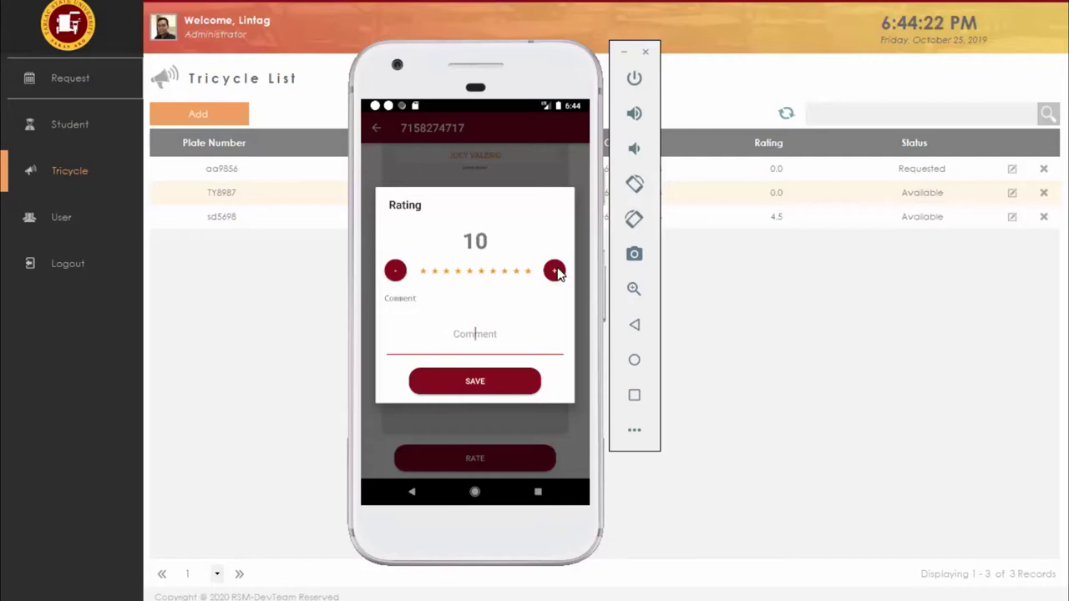
Step: Add the comment 'Nice', save the rating, and return to the phone's request list
{"action": "left_click", "coordinate": [473, 342]}
{"action": "type", "text": "Nice"}
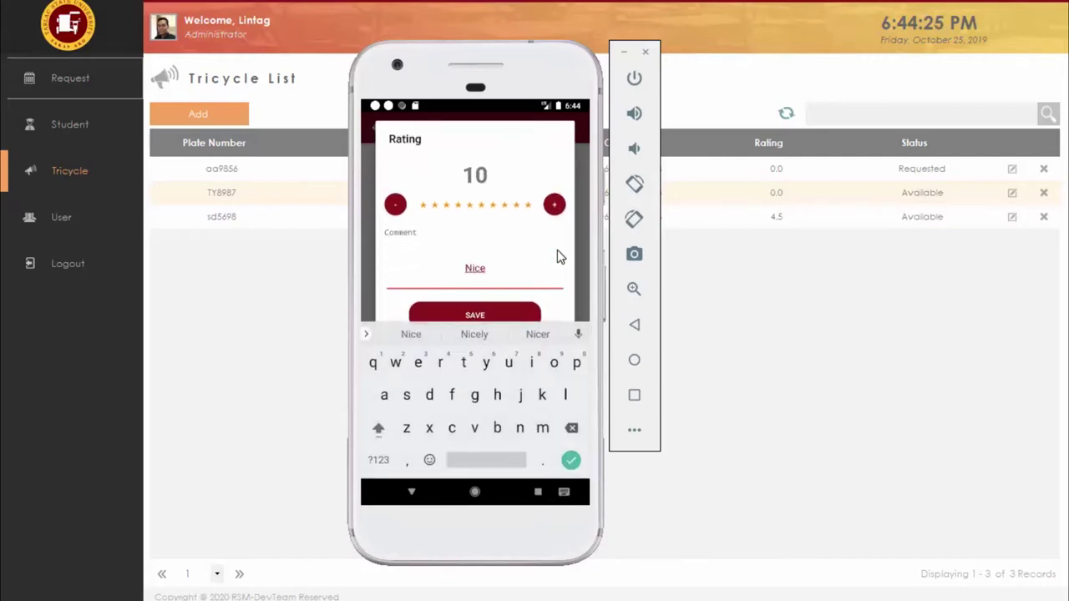
{"action": "left_click", "coordinate": [512, 316]}
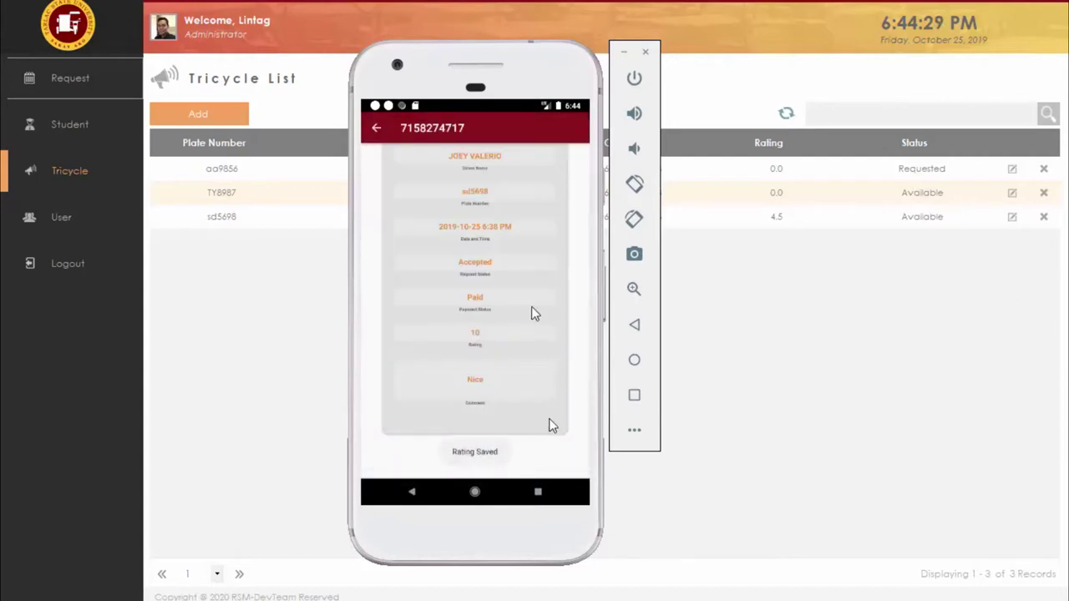
{"action": "left_click", "coordinate": [378, 132]}
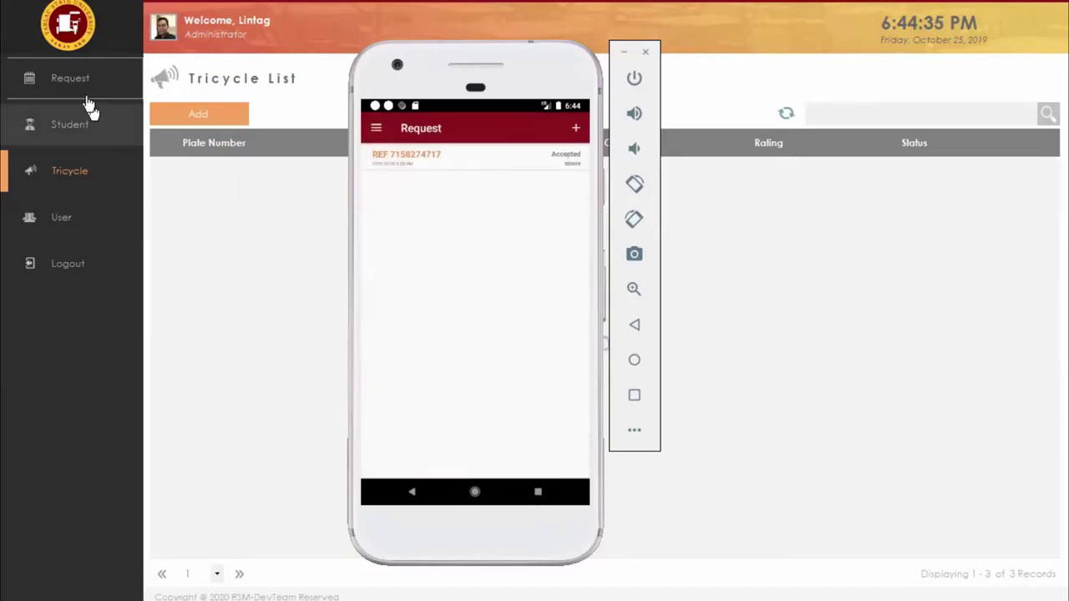
{"action": "left_click", "coordinate": [95, 184]}
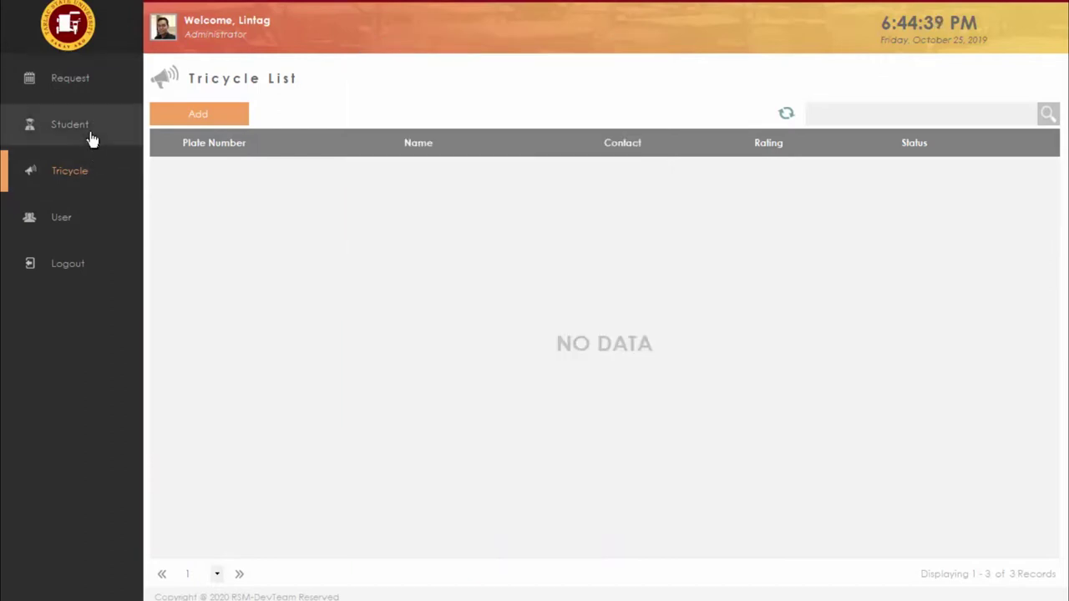
{"action": "left_click", "coordinate": [90, 136]}
{"action": "left_click", "coordinate": [88, 171]}
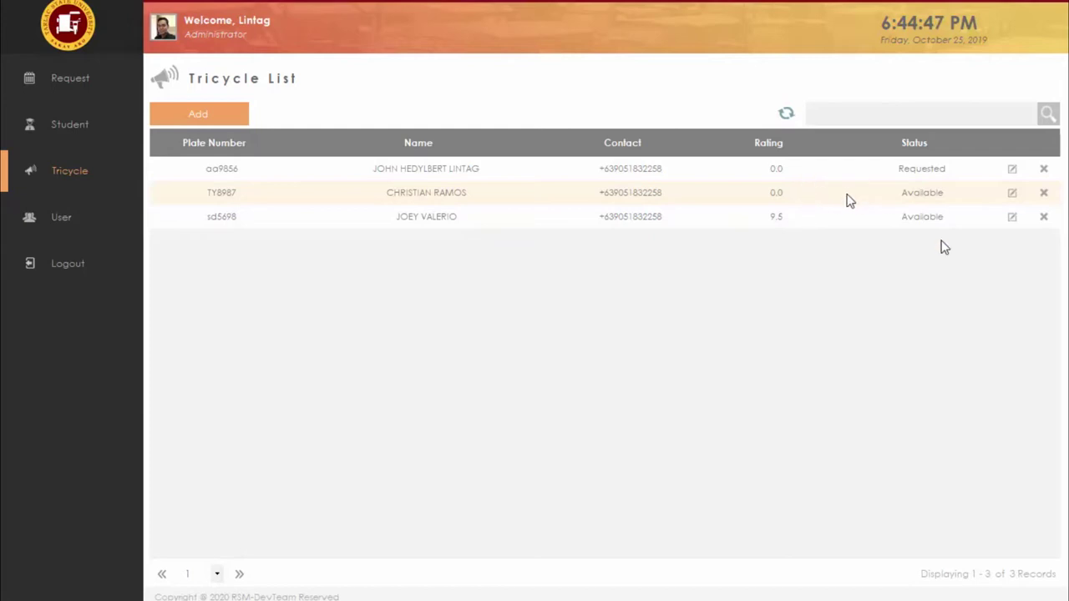
{"action": "left_click", "coordinate": [121, 91]}
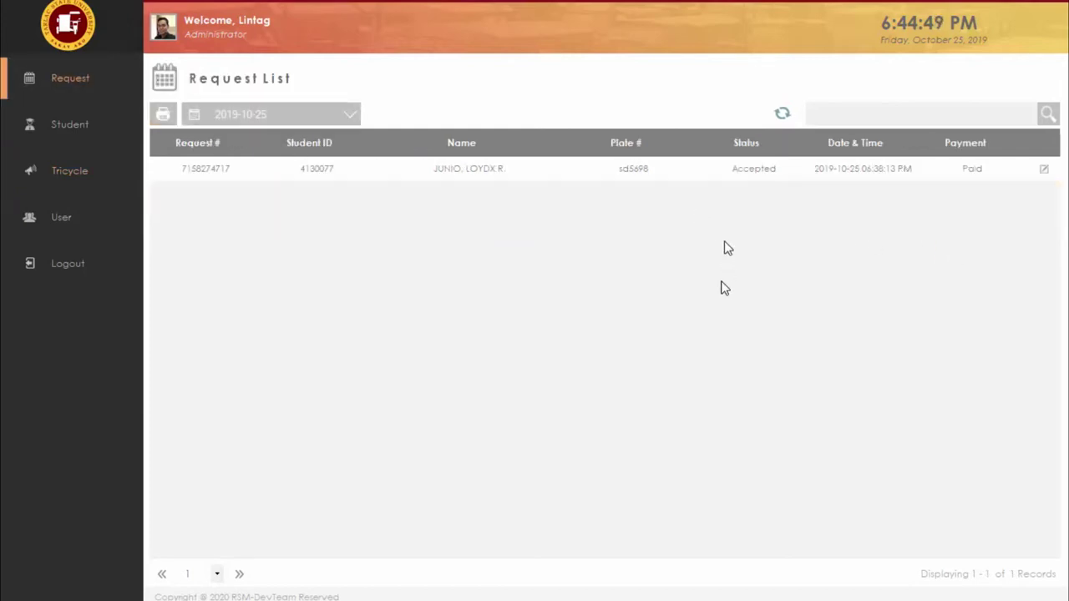
{"action": "left_click", "coordinate": [1043, 170]}
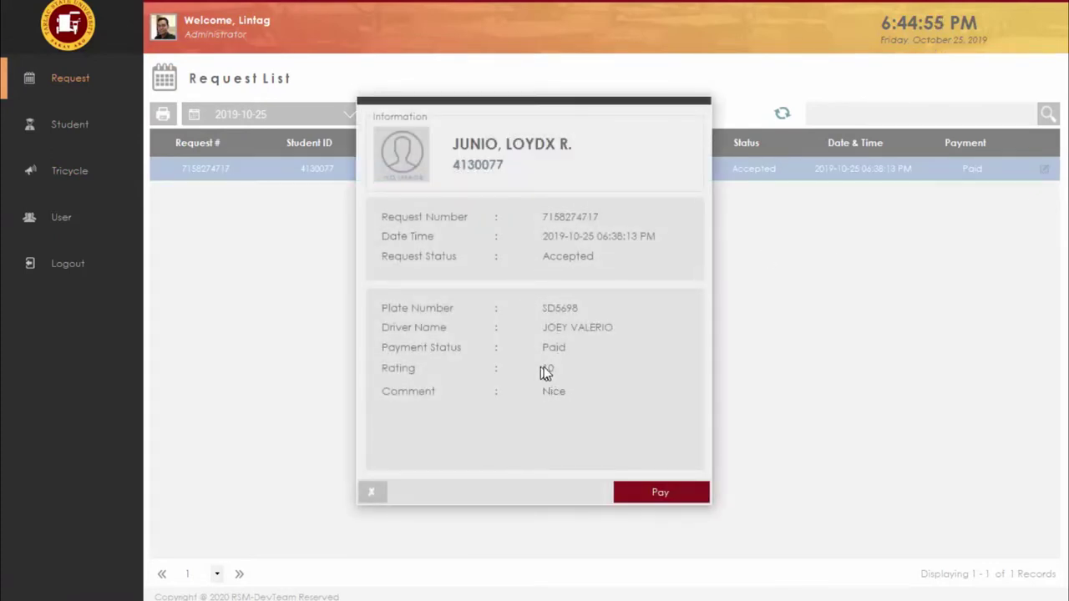
{"action": "left_click", "coordinate": [374, 492]}
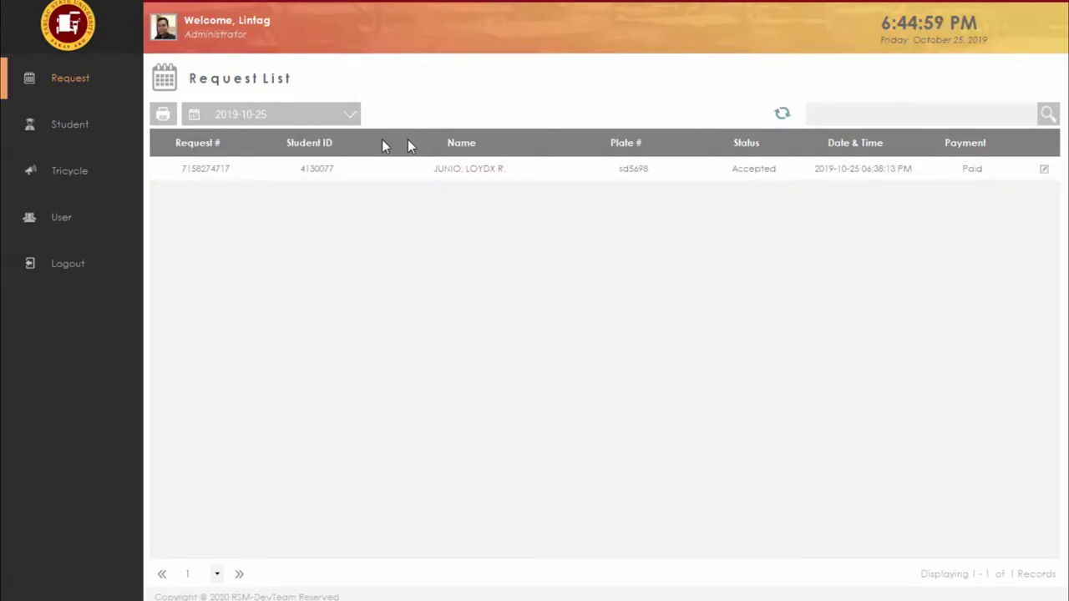
{"action": "left_click", "coordinate": [105, 132]}
{"action": "left_click", "coordinate": [99, 177]}
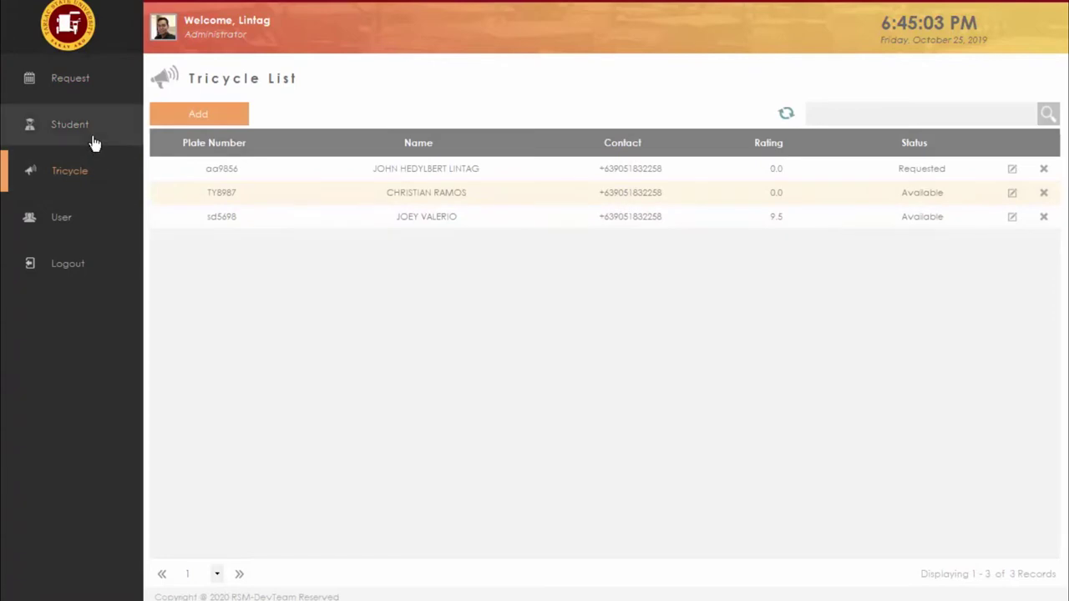
{"action": "left_click", "coordinate": [96, 139]}
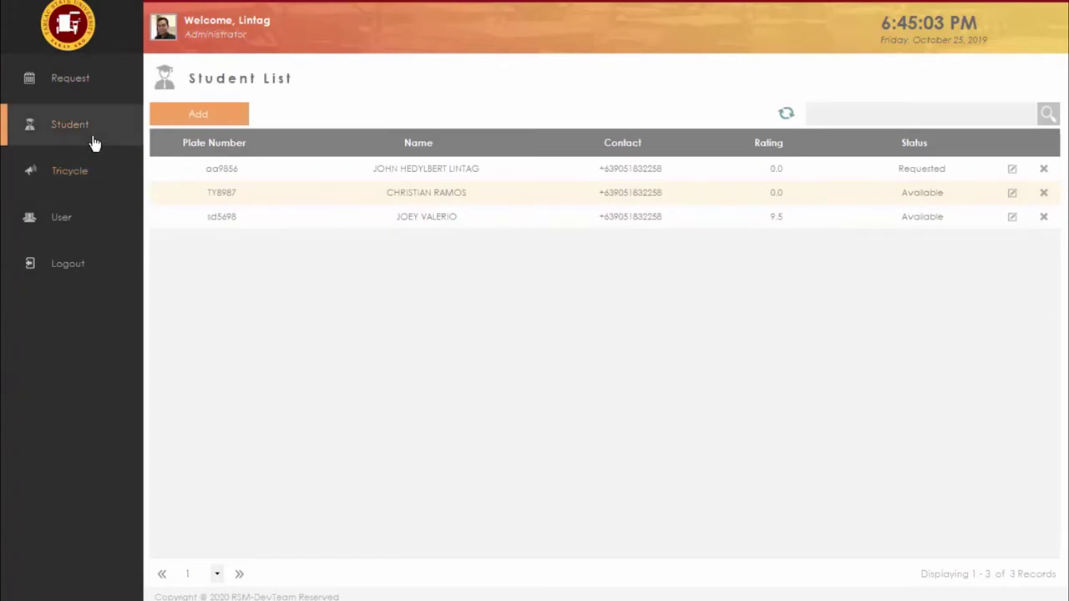
{"action": "left_click", "coordinate": [92, 94]}
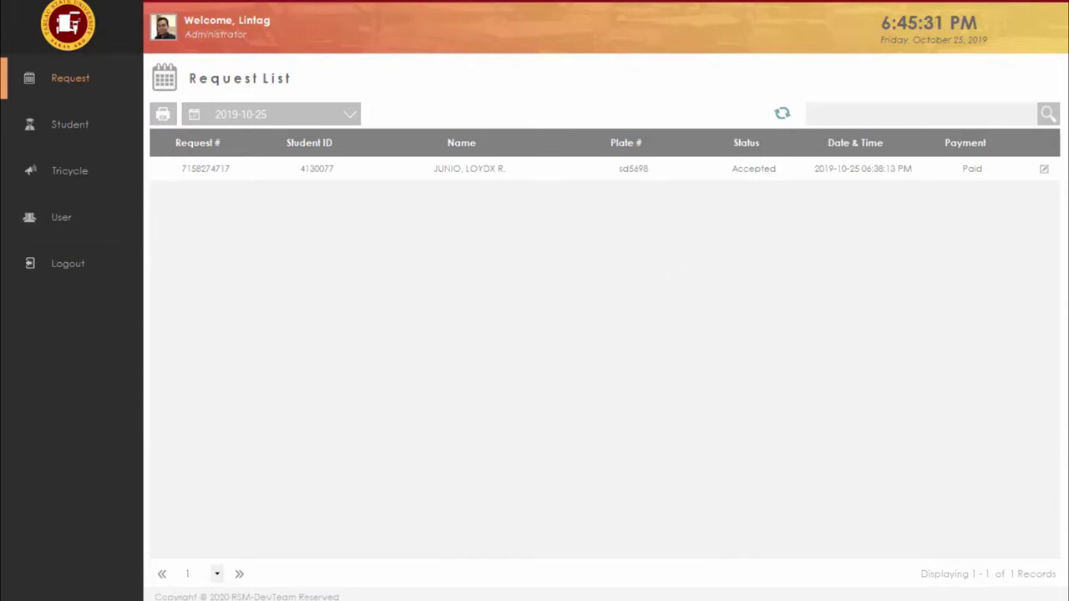
{"action": "key", "text": "alt+Tab"}
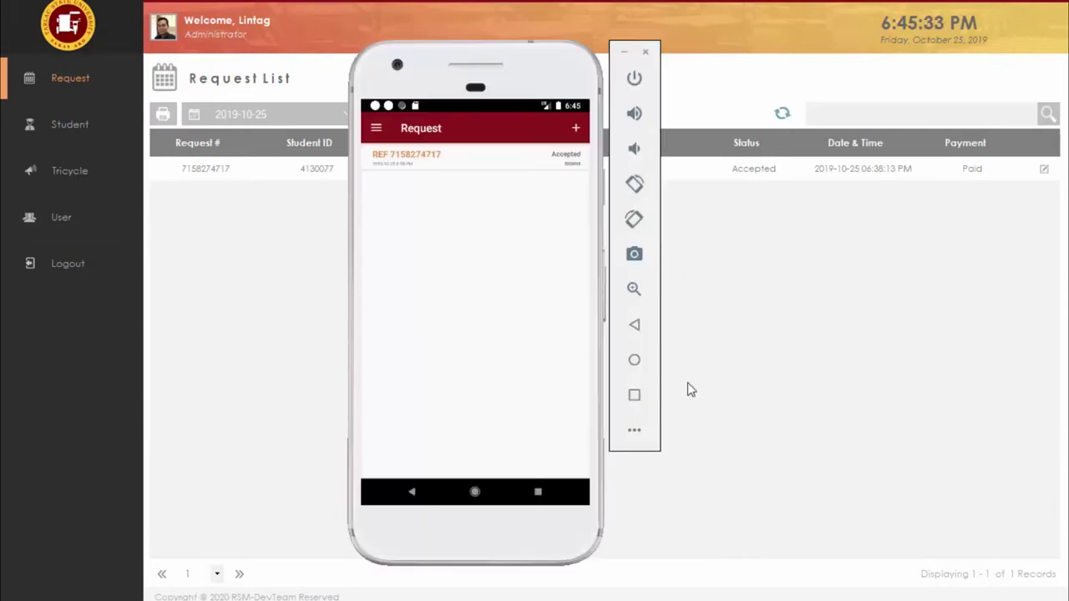
{"action": "left_click", "coordinate": [575, 130]}
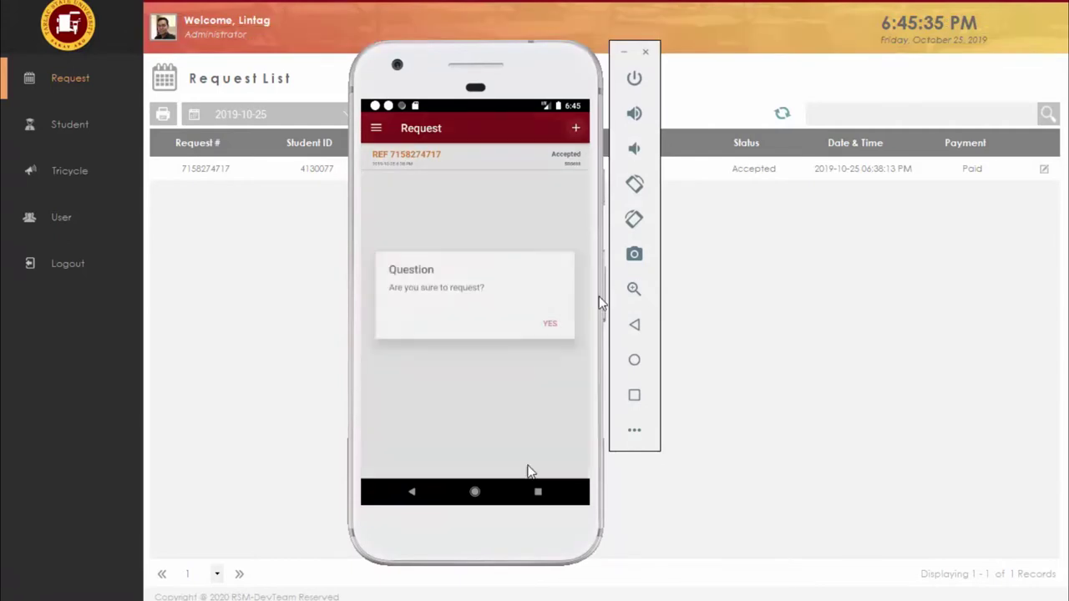
{"action": "left_click", "coordinate": [551, 325]}
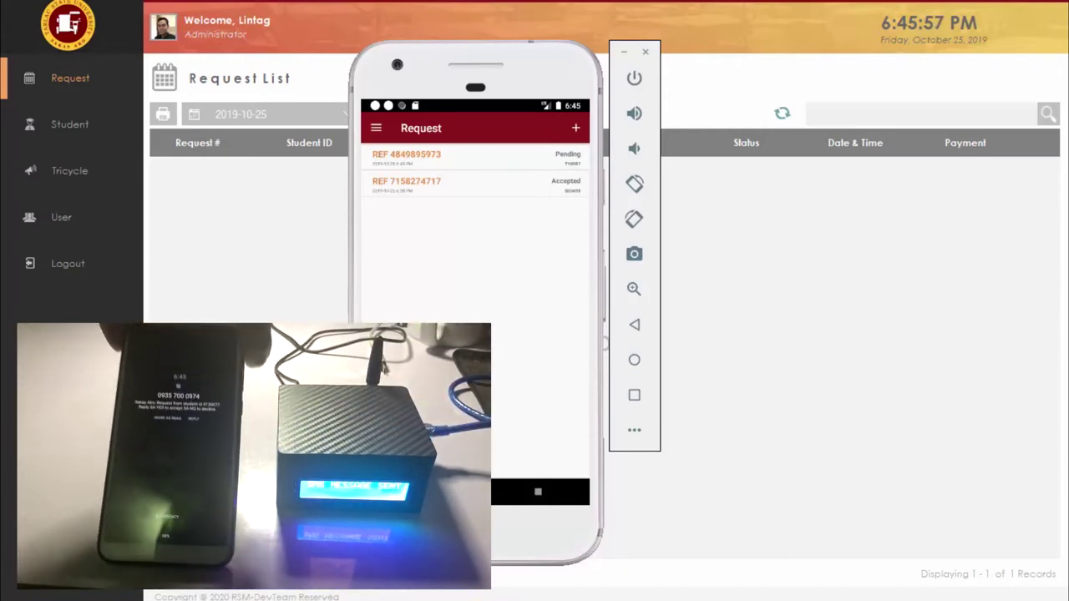
{"action": "left_click", "coordinate": [313, 281]}
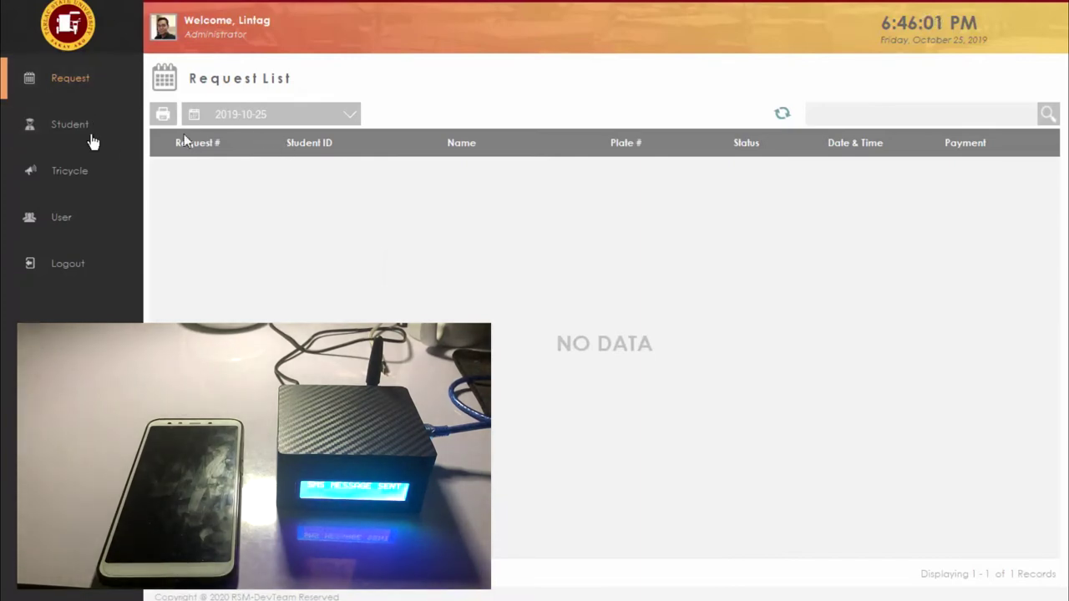
{"action": "left_click", "coordinate": [61, 134]}
{"action": "left_click", "coordinate": [83, 94]}
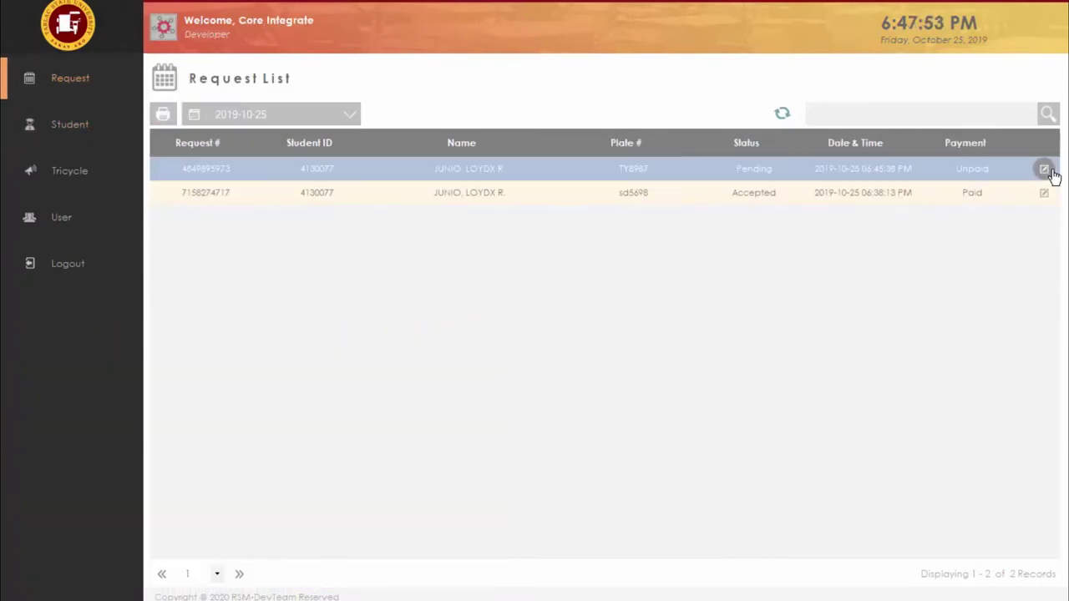
{"action": "left_click", "coordinate": [1044, 169]}
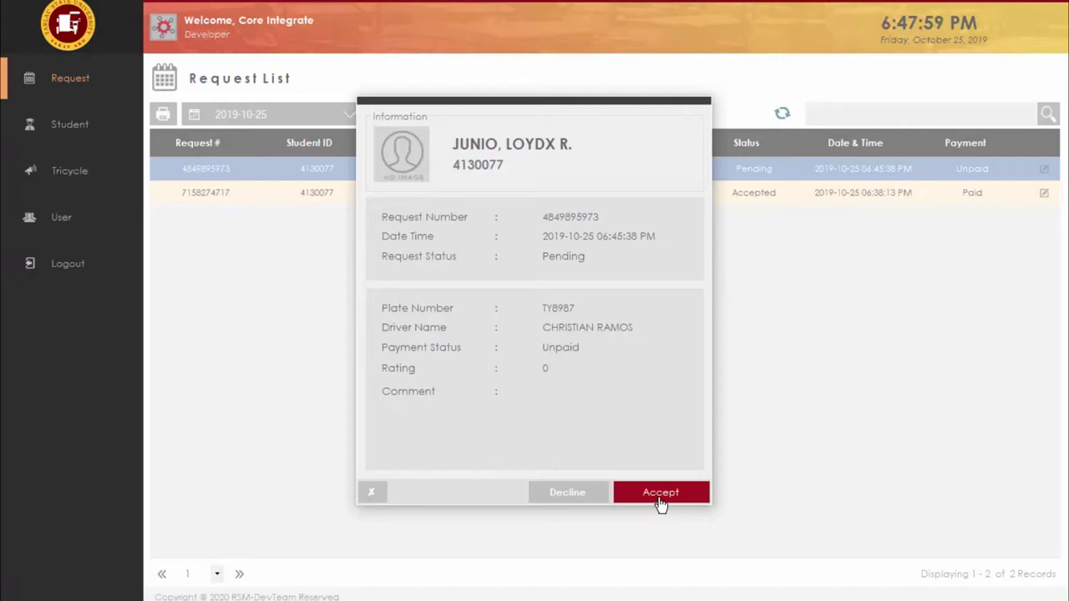
{"action": "key", "text": "alt+Tab"}
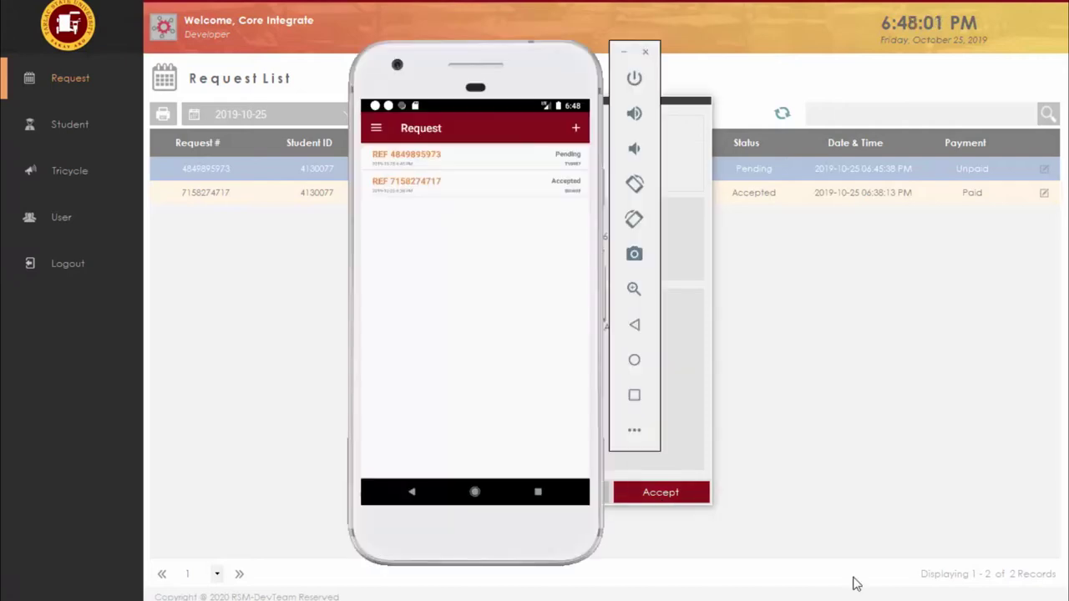
{"action": "left_click_drag", "start_coordinate": [477, 88], "coordinate": [208, 65]}
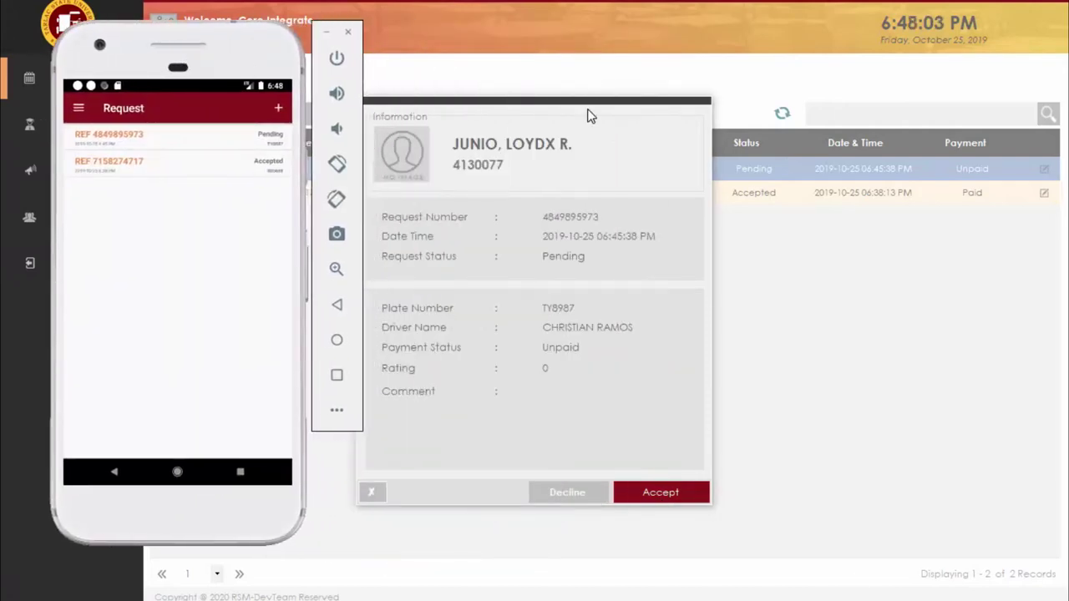
{"action": "left_click", "coordinate": [571, 121]}
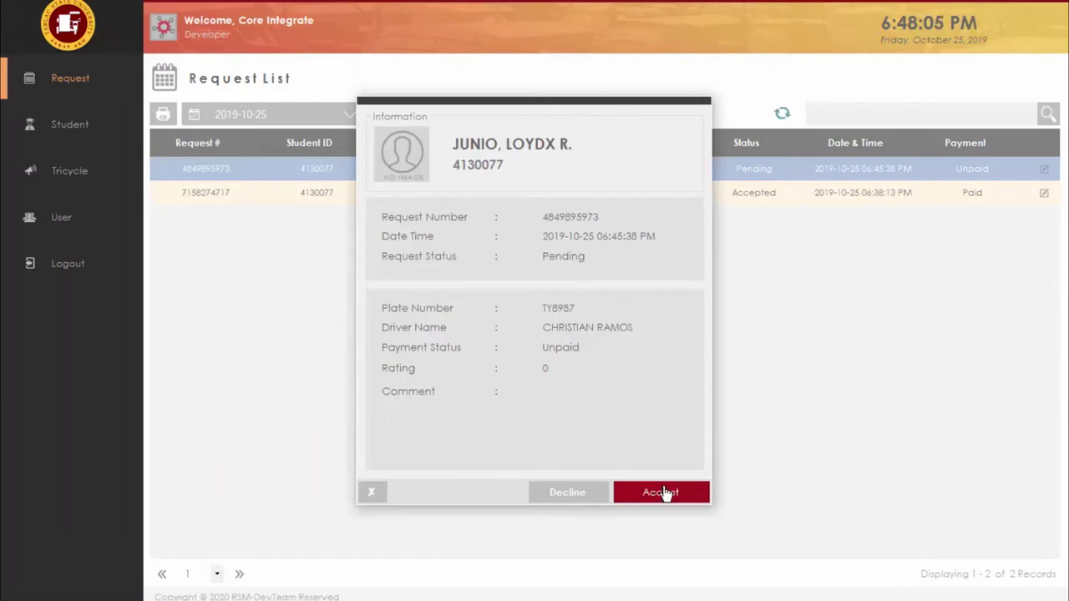
{"action": "left_click", "coordinate": [369, 494]}
{"action": "key", "text": "alt+Tab"}
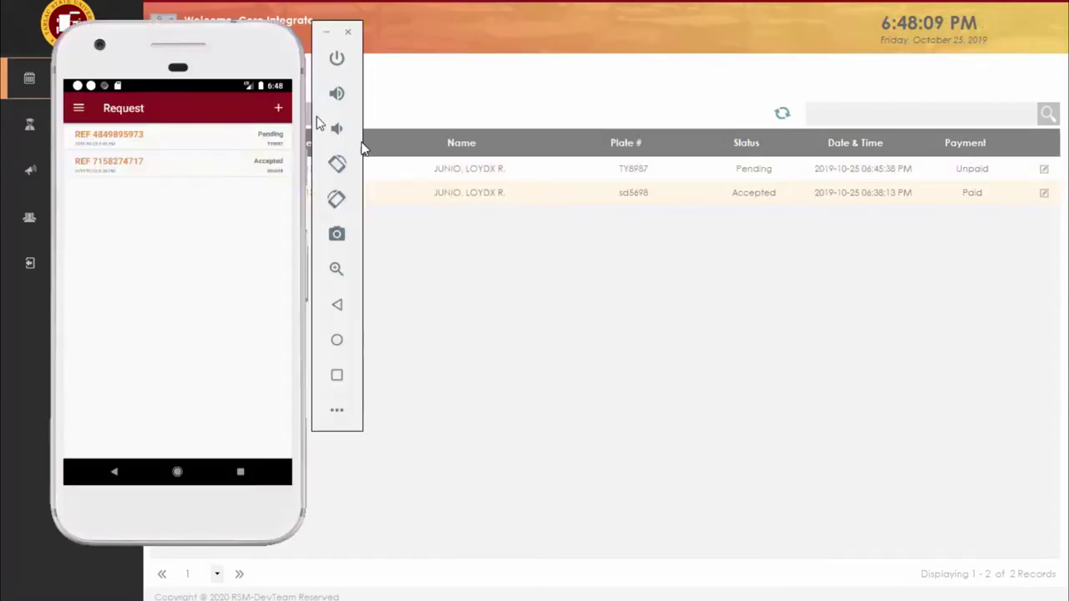
{"action": "left_click_drag", "start_coordinate": [213, 54], "coordinate": [367, 56]}
{"action": "left_click", "coordinate": [396, 141]}
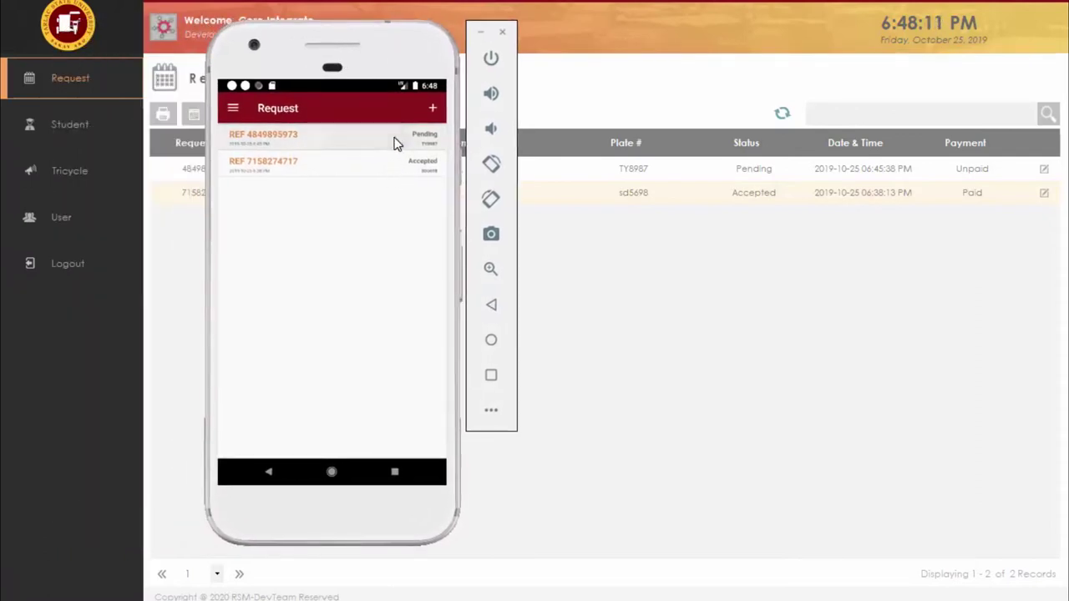
{"action": "scroll", "coordinate": [404, 409], "scroll_direction": "down", "scroll_amount": 1}
{"action": "scroll", "coordinate": [434, 403], "scroll_direction": "down", "scroll_amount": 3}
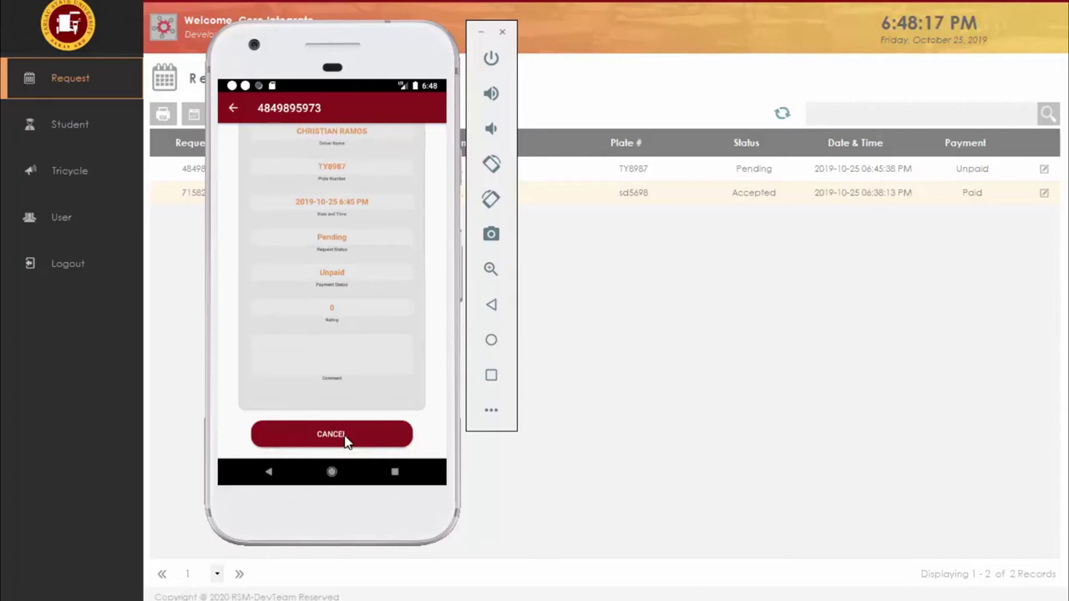
{"action": "left_click", "coordinate": [410, 413]}
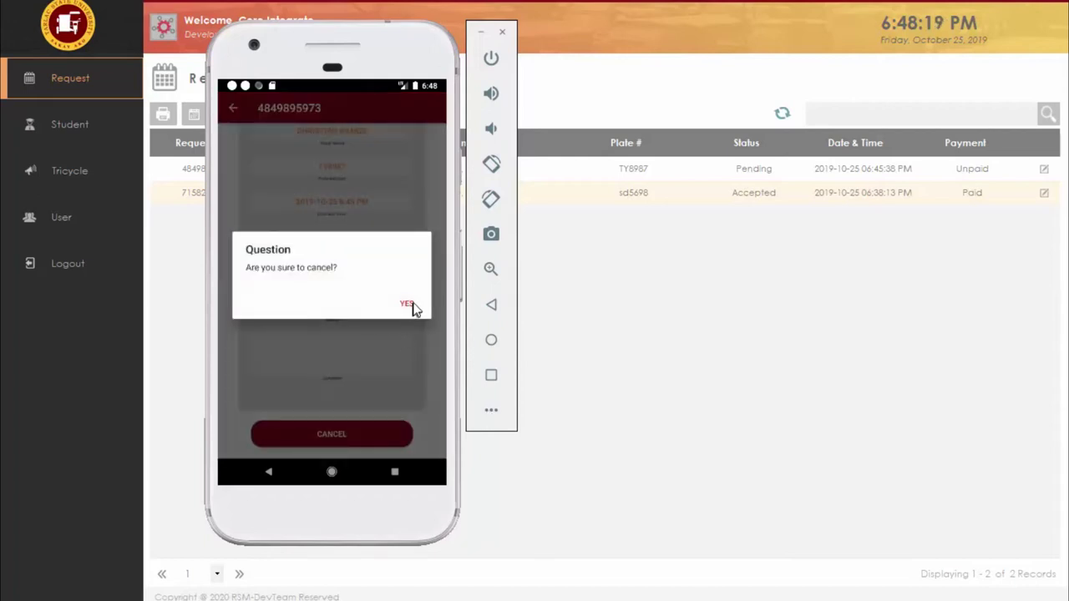
{"action": "left_click", "coordinate": [410, 306]}
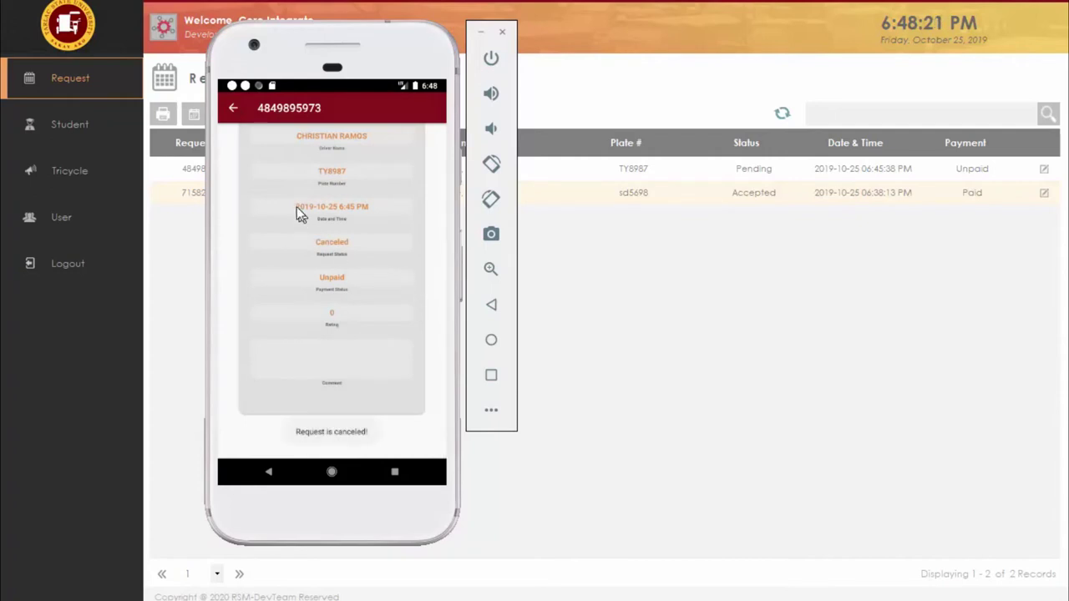
{"action": "left_click", "coordinate": [236, 109]}
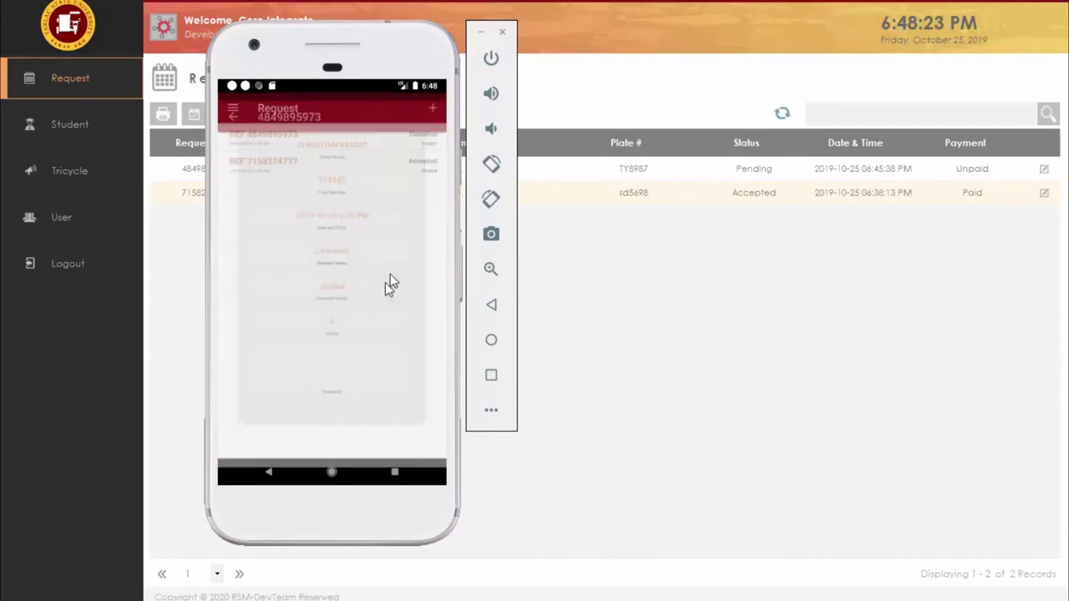
{"action": "left_click", "coordinate": [551, 306]}
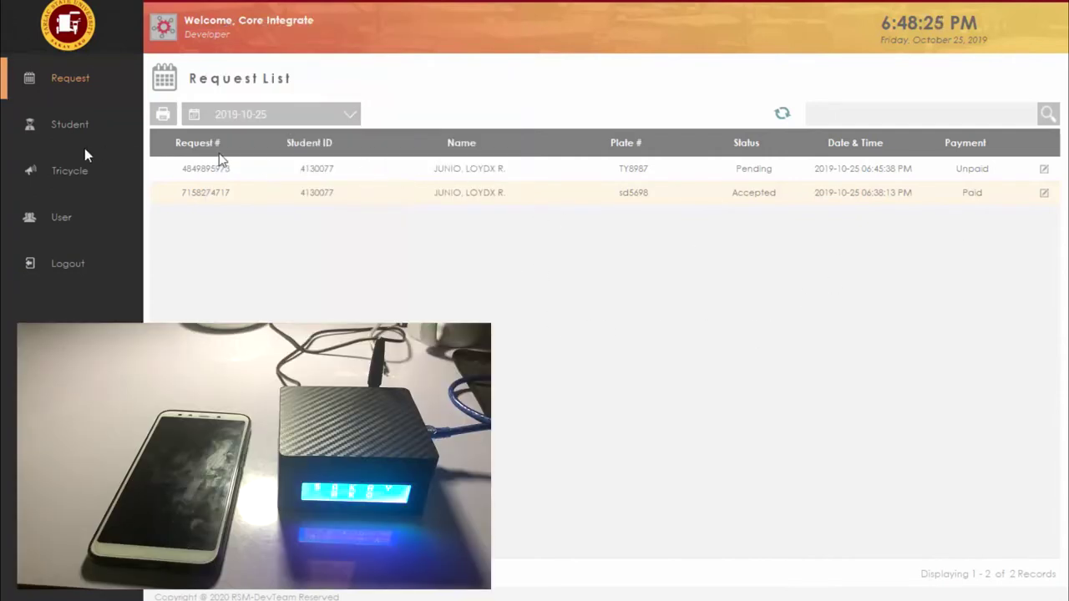
{"action": "left_click", "coordinate": [67, 124]}
{"action": "left_click", "coordinate": [71, 84]}
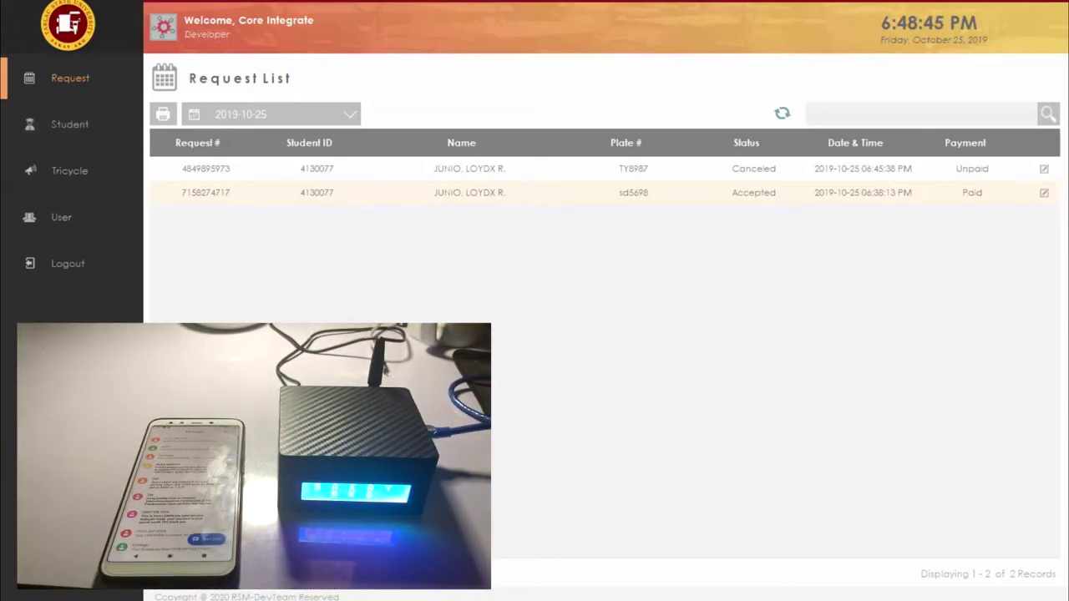
Step: Send another tricycle request from the phone's Request screen and confirm it
{"action": "key", "text": "alt+Tab"}
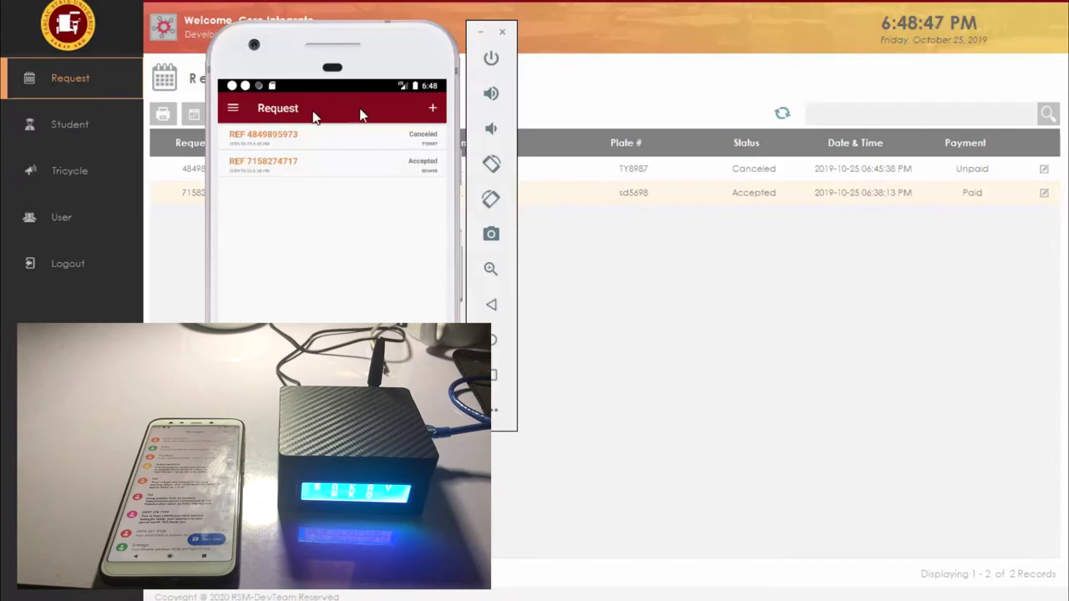
{"action": "left_click", "coordinate": [432, 110]}
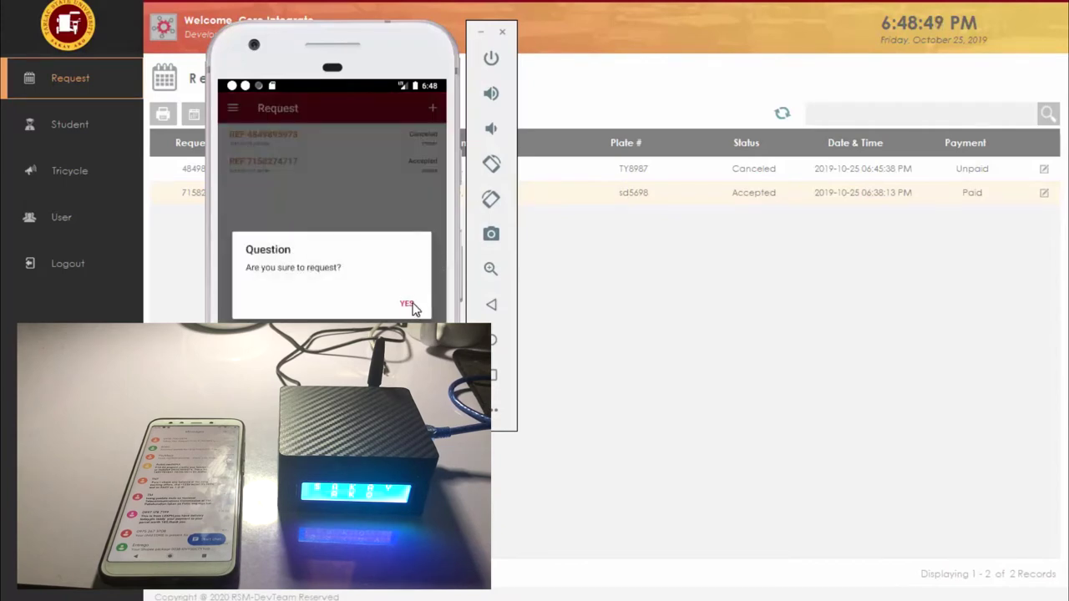
{"action": "left_click", "coordinate": [409, 301]}
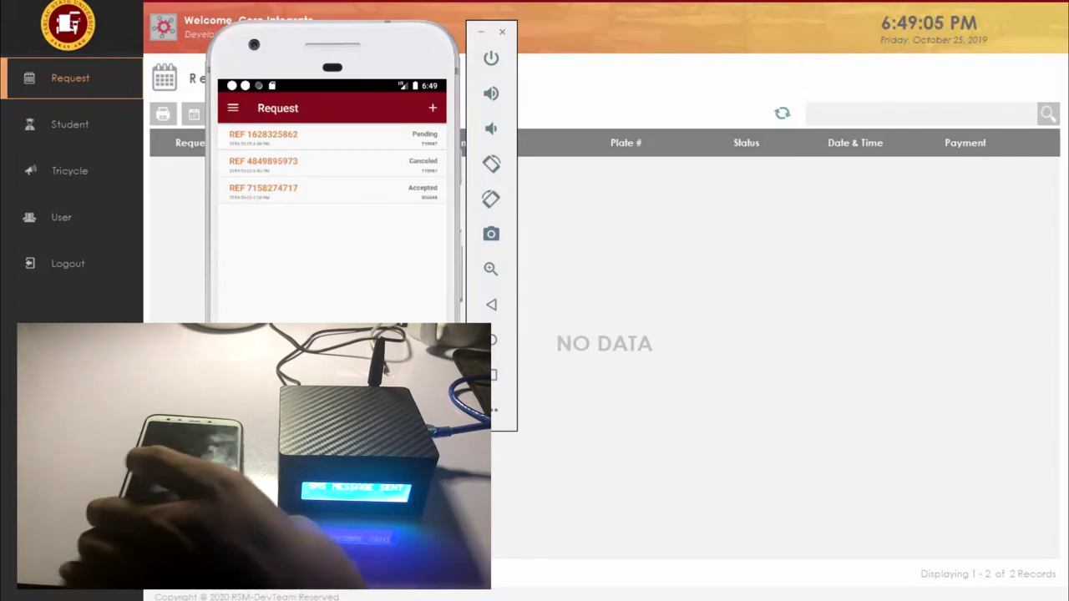
{"action": "left_click", "coordinate": [63, 125]}
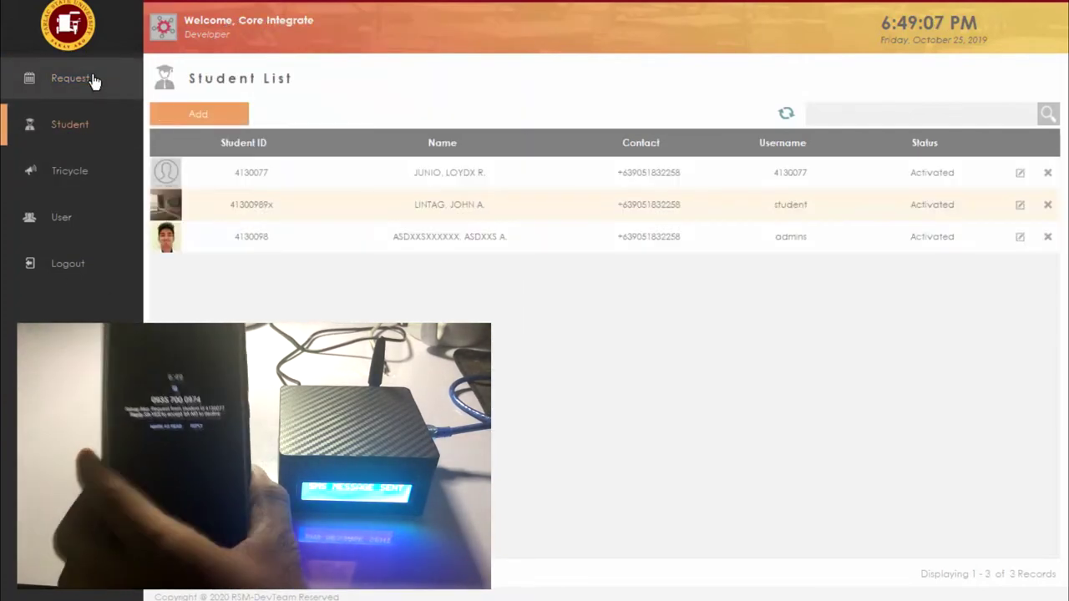
{"action": "left_click", "coordinate": [67, 78]}
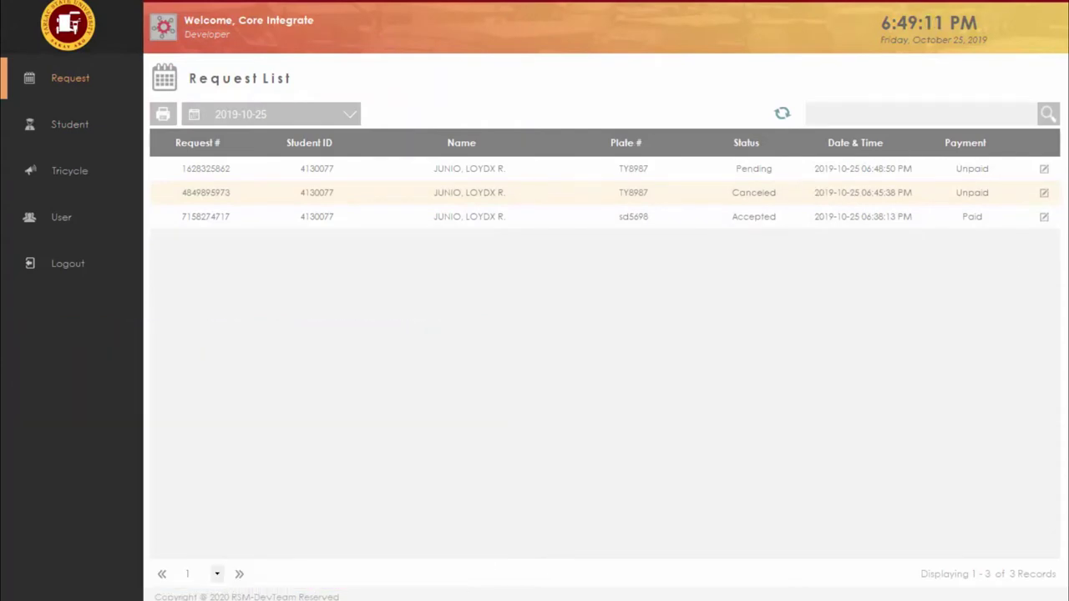
{"action": "key", "text": "alt+Tab"}
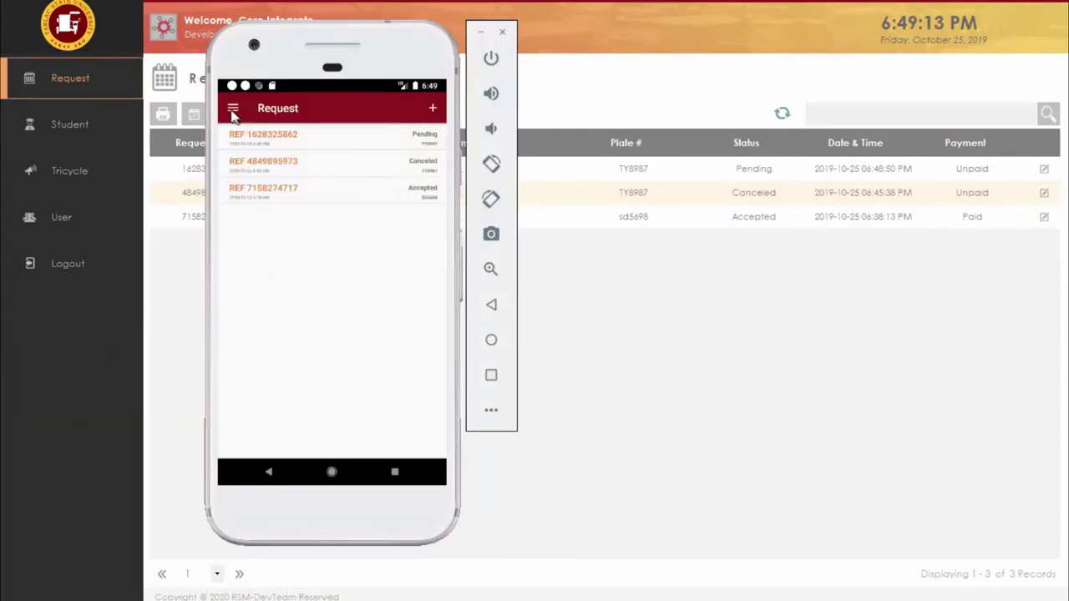
{"action": "left_click", "coordinate": [233, 114]}
{"action": "left_click", "coordinate": [289, 164]}
{"action": "left_click", "coordinate": [433, 110]}
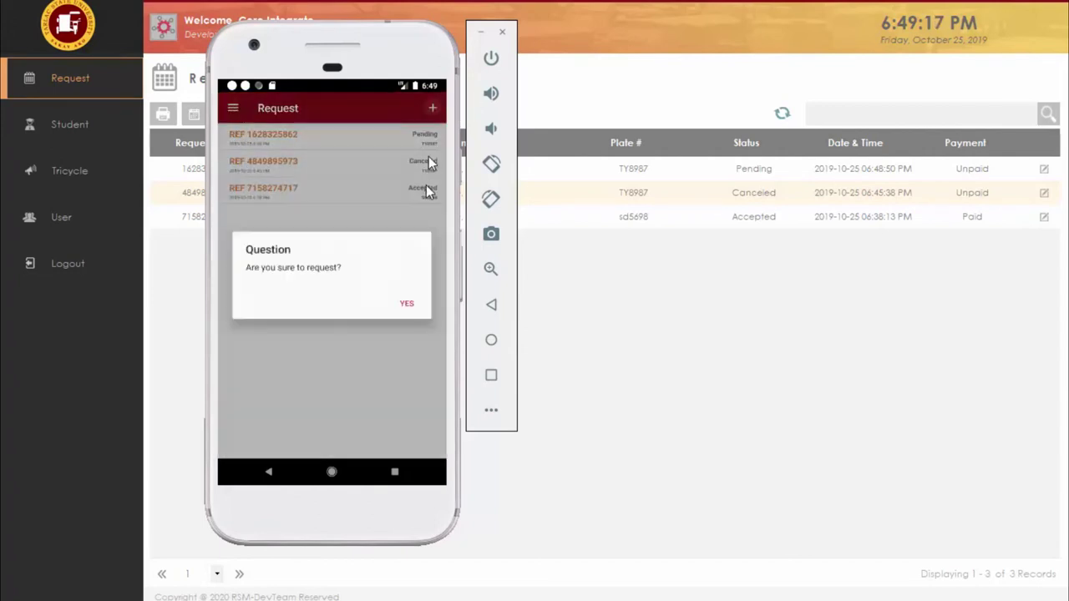
{"action": "left_click", "coordinate": [407, 306]}
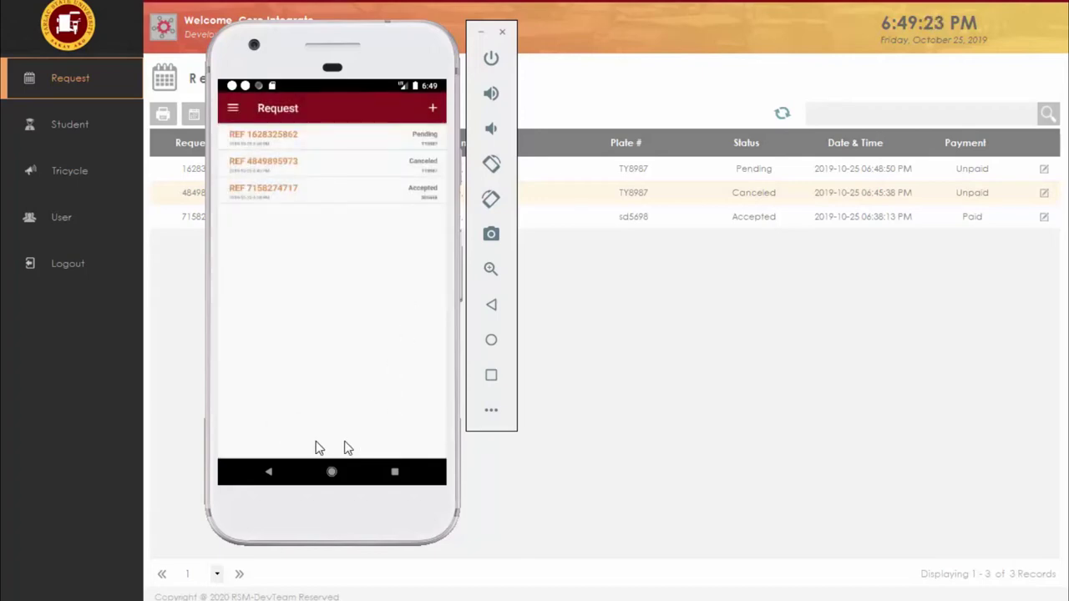
{"action": "left_click", "coordinate": [769, 284]}
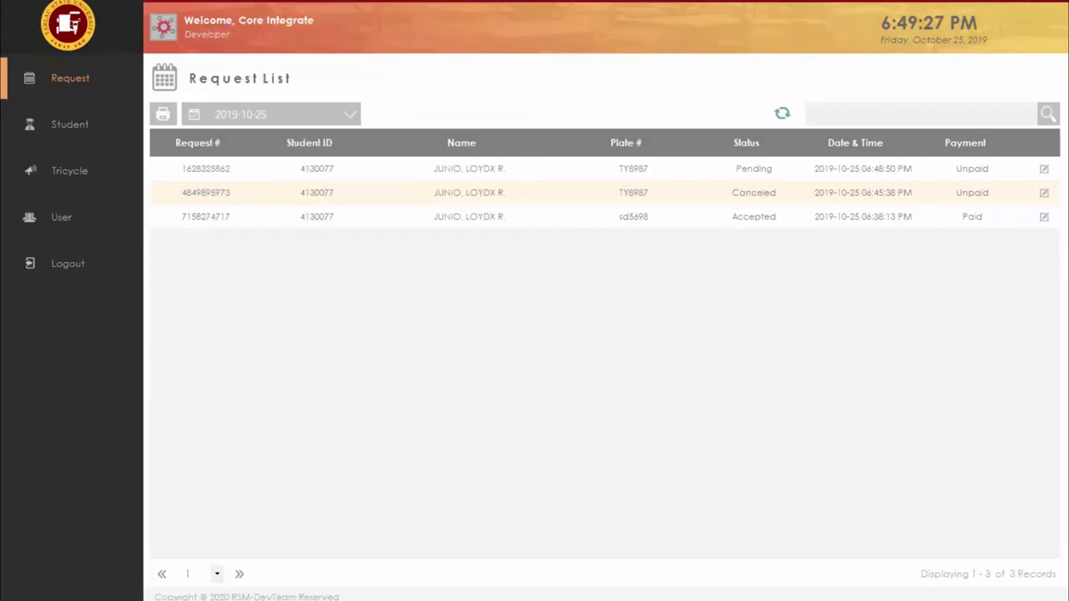
{"action": "key", "text": "alt+Tab"}
{"action": "left_click", "coordinate": [369, 140]}
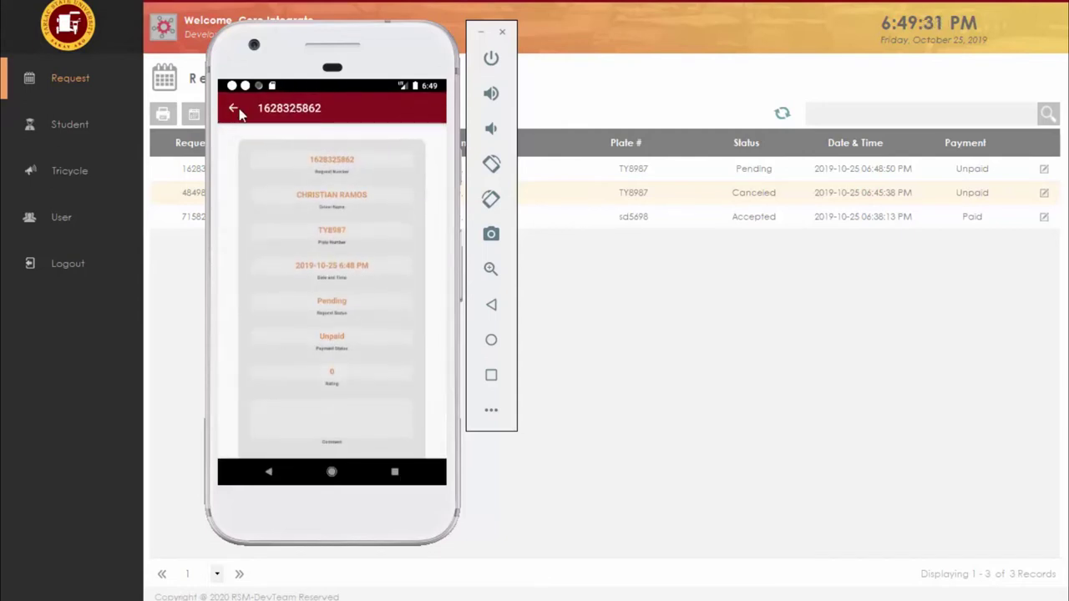
{"action": "left_click", "coordinate": [712, 326]}
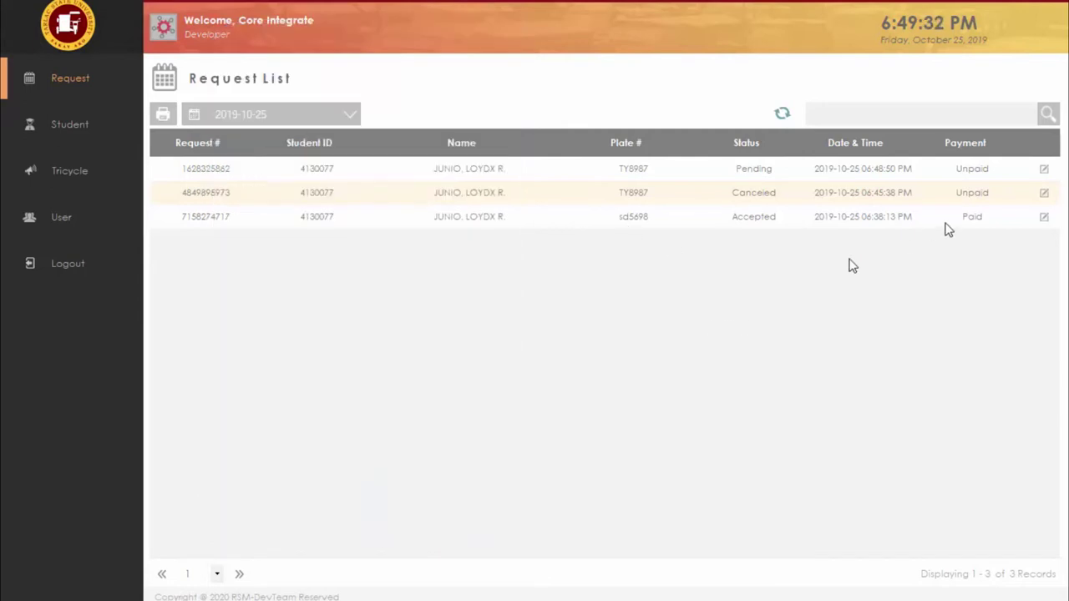
{"action": "left_click", "coordinate": [1044, 171]}
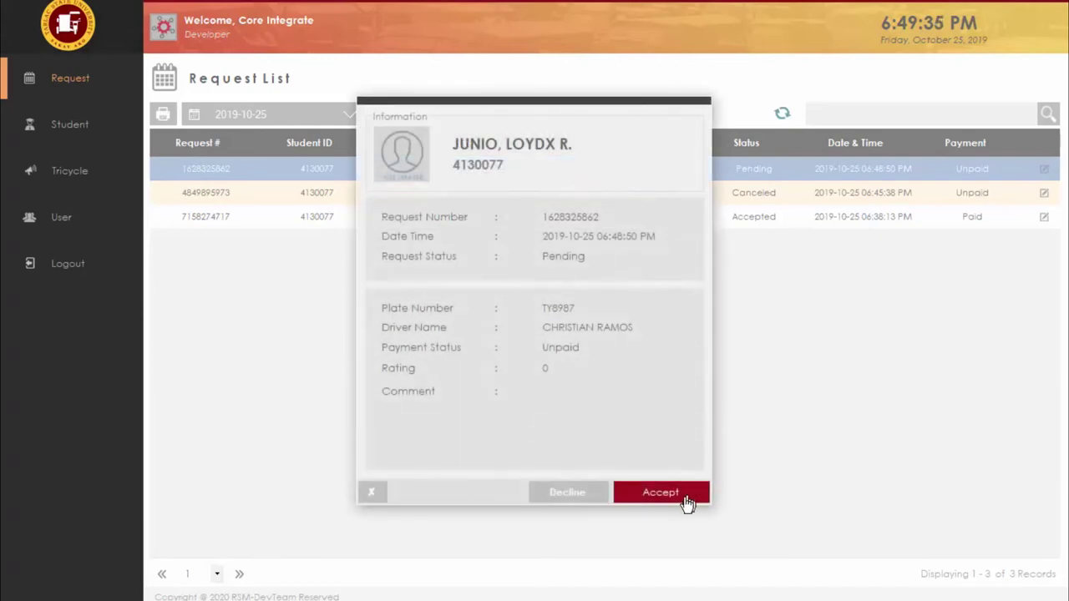
{"action": "left_click", "coordinate": [676, 500]}
{"action": "left_click", "coordinate": [526, 378]}
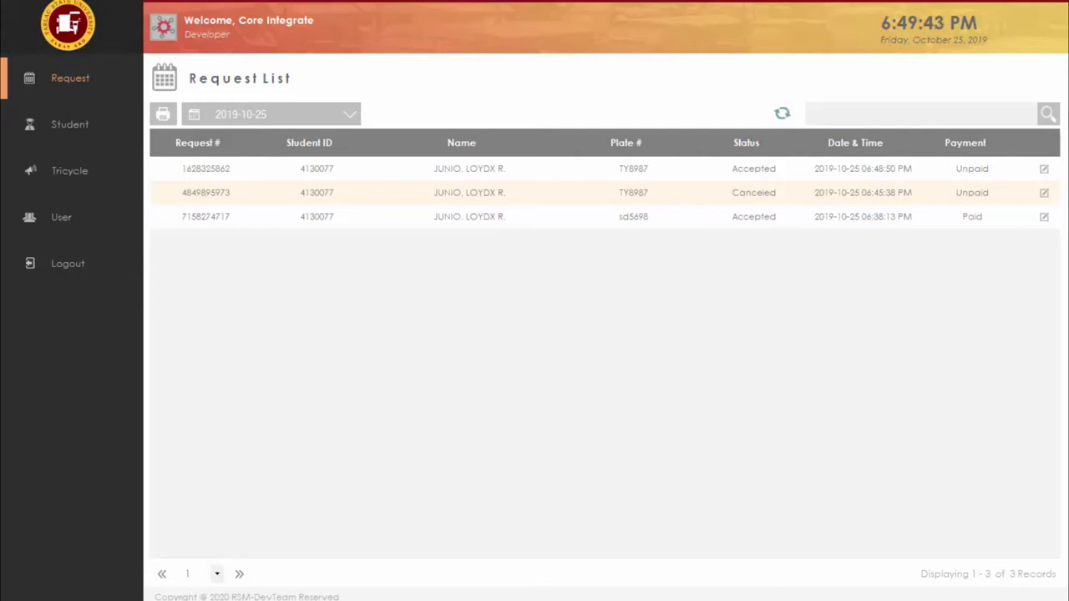
{"action": "key", "text": "alt+Tab"}
{"action": "left_click_drag", "start_coordinate": [332, 150], "coordinate": [303, 425]}
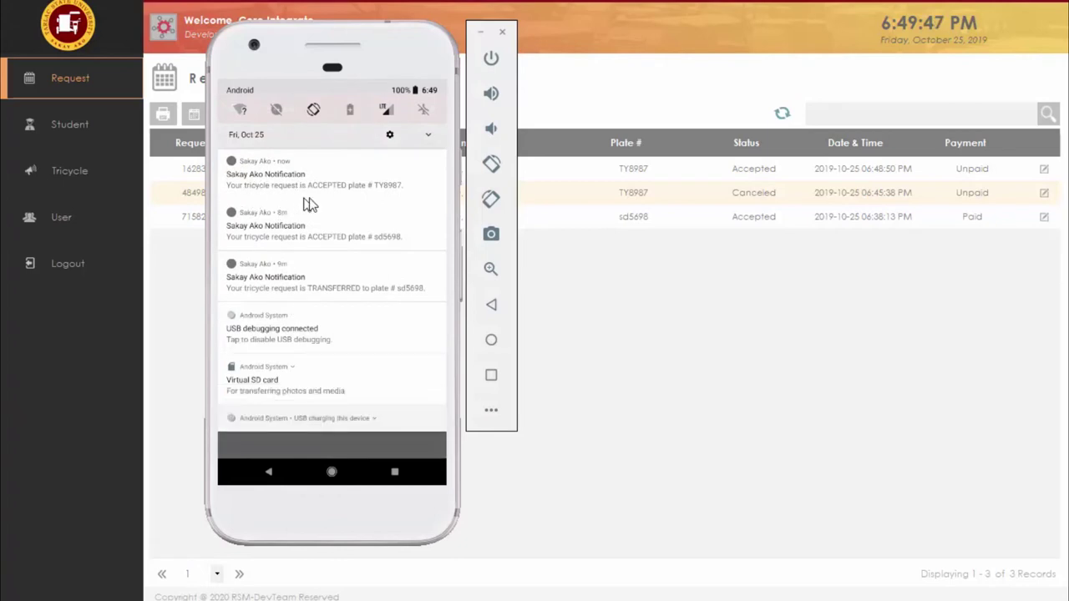
{"action": "left_click_drag", "start_coordinate": [341, 436], "coordinate": [353, 174]}
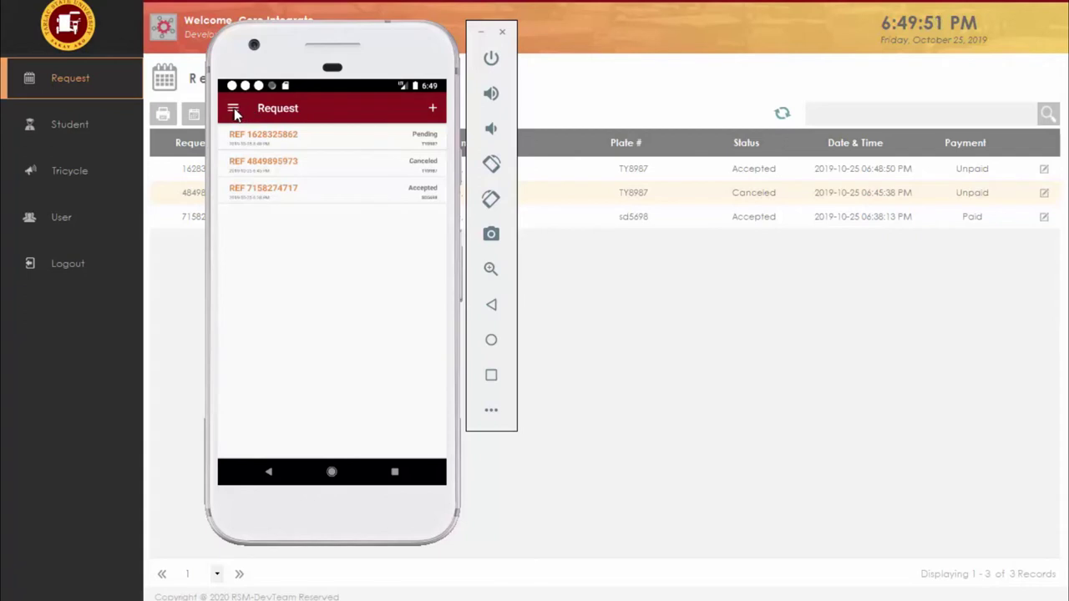
{"action": "left_click", "coordinate": [234, 108]}
{"action": "left_click", "coordinate": [313, 161]}
{"action": "left_click", "coordinate": [407, 139]}
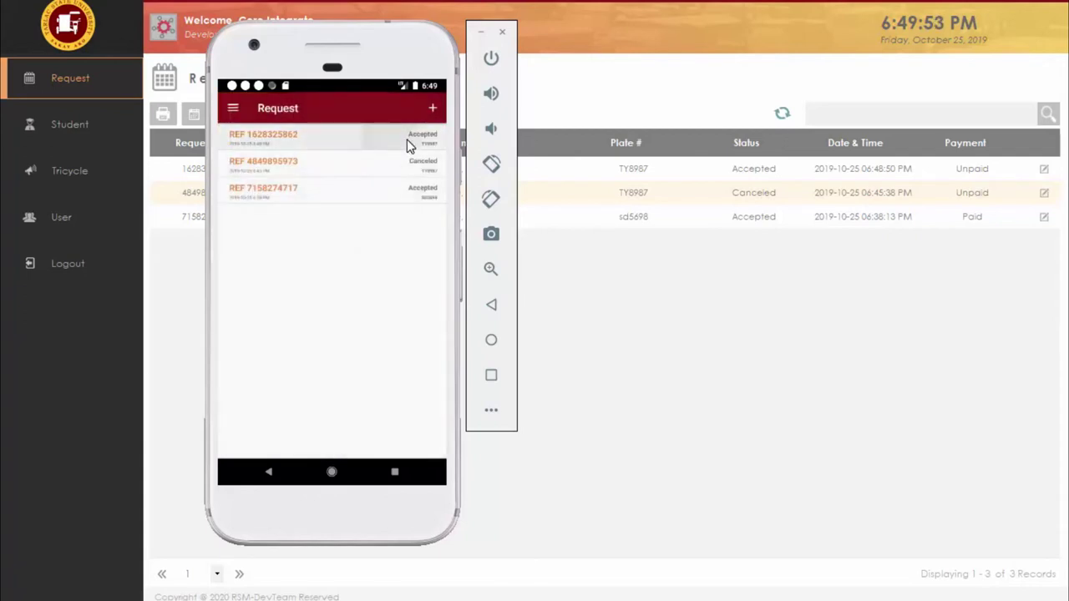
{"action": "scroll", "coordinate": [436, 318], "scroll_direction": "down", "scroll_amount": 3}
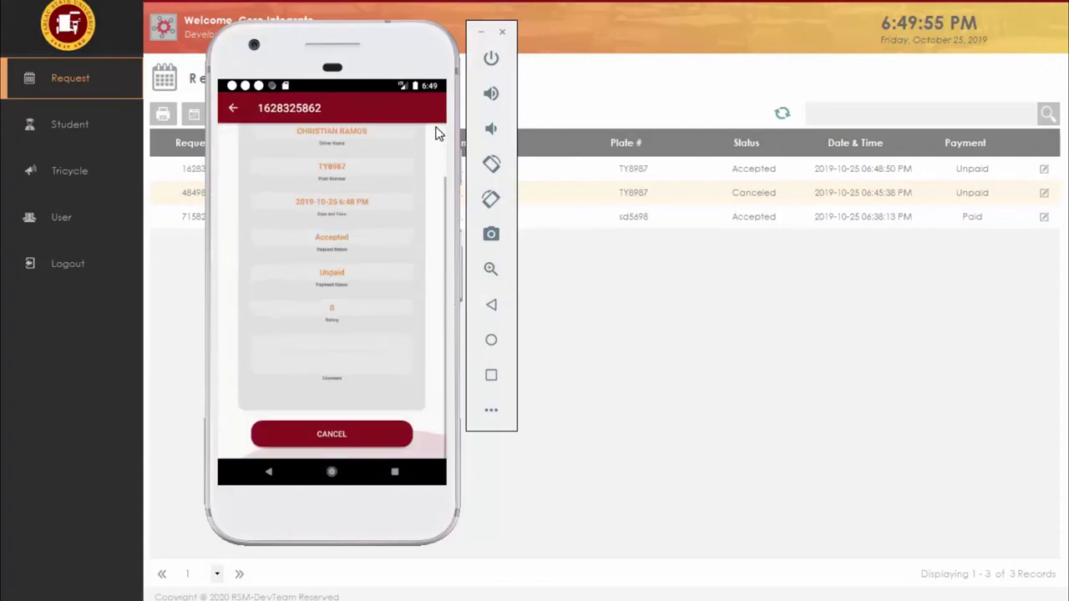
{"action": "left_click", "coordinate": [178, 306]}
{"action": "left_click", "coordinate": [71, 126]}
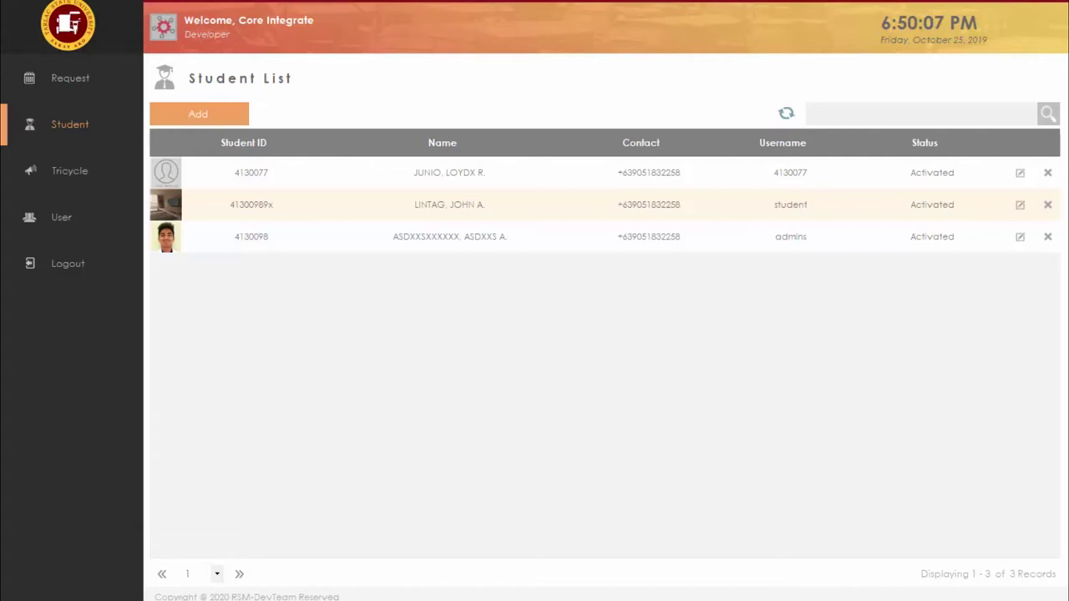
Step: Cancel the accepted ride request on the phone and confirm with YES
{"action": "key", "text": "alt+Tab"}
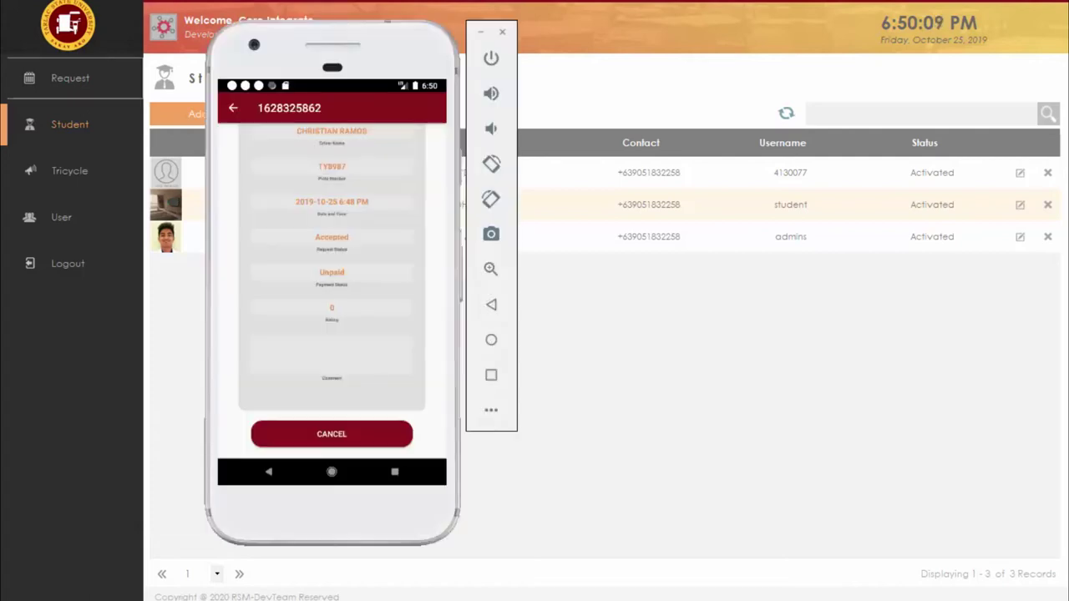
{"action": "left_click", "coordinate": [374, 435]}
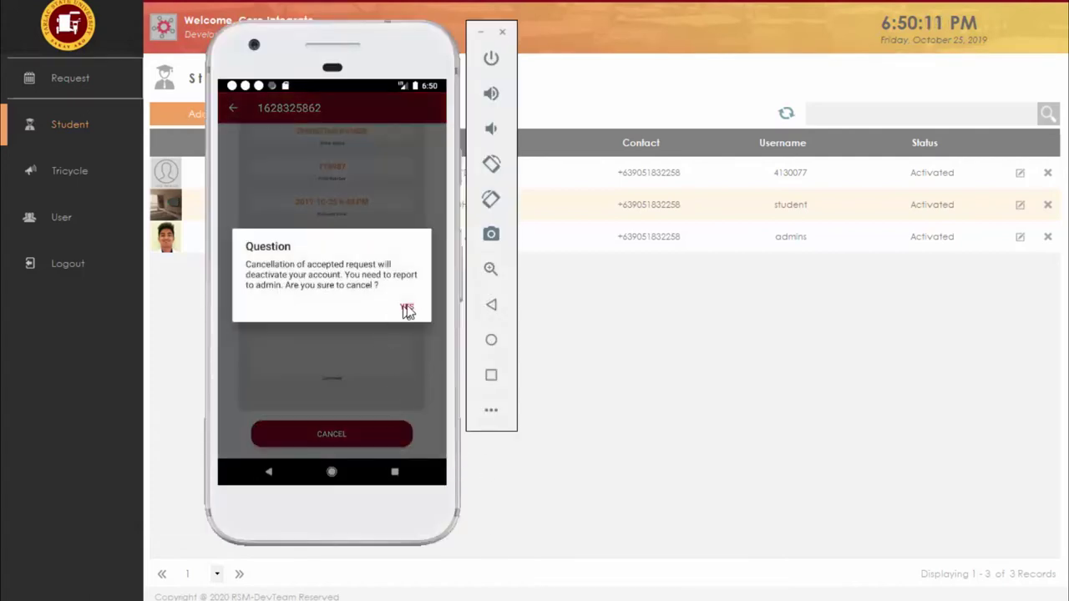
{"action": "left_click", "coordinate": [407, 308]}
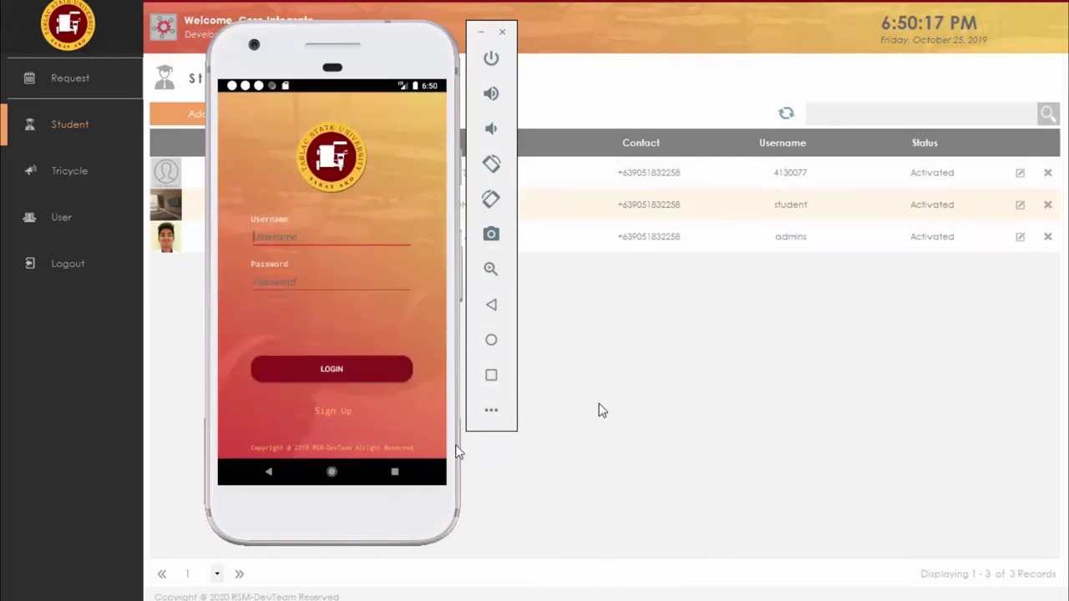
Step: Reload the desktop Student List to show the first student now Deactivated, and select them
{"action": "left_click", "coordinate": [554, 362]}
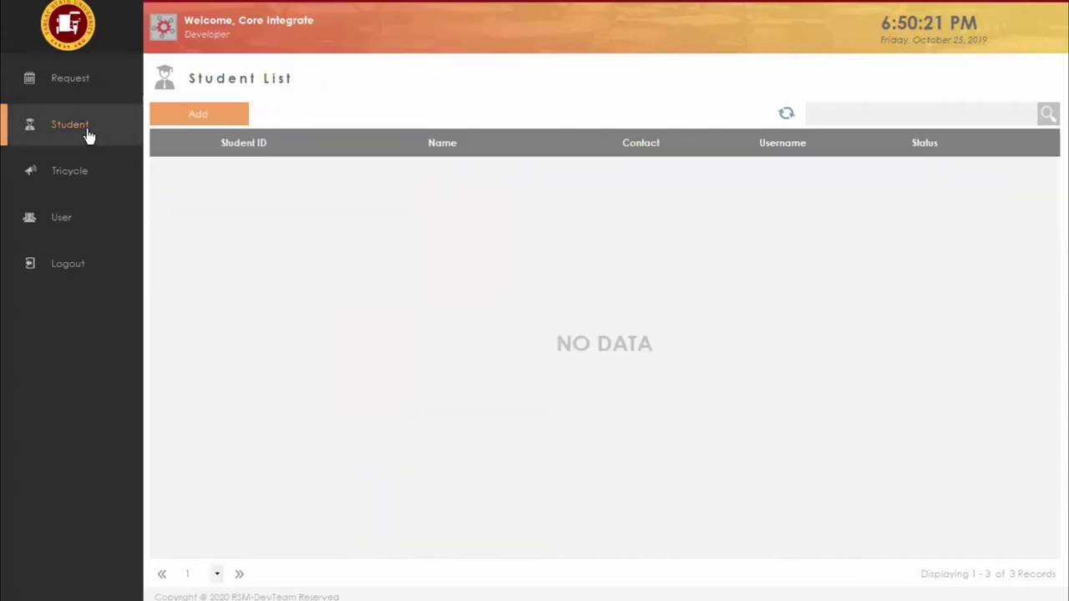
{"action": "left_click", "coordinate": [93, 154]}
{"action": "left_click", "coordinate": [97, 136]}
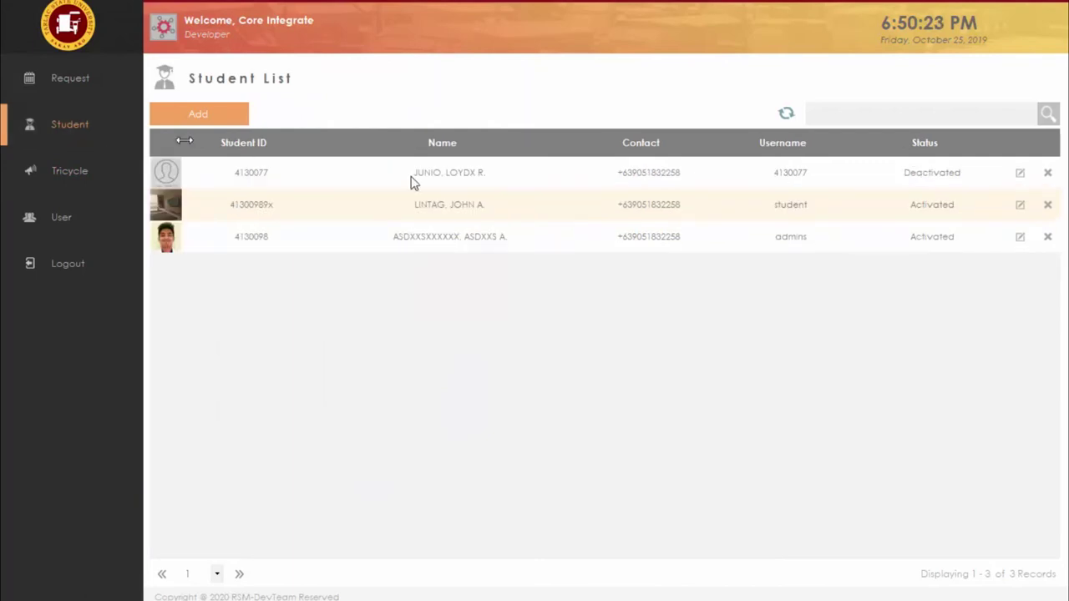
{"action": "left_click", "coordinate": [946, 179]}
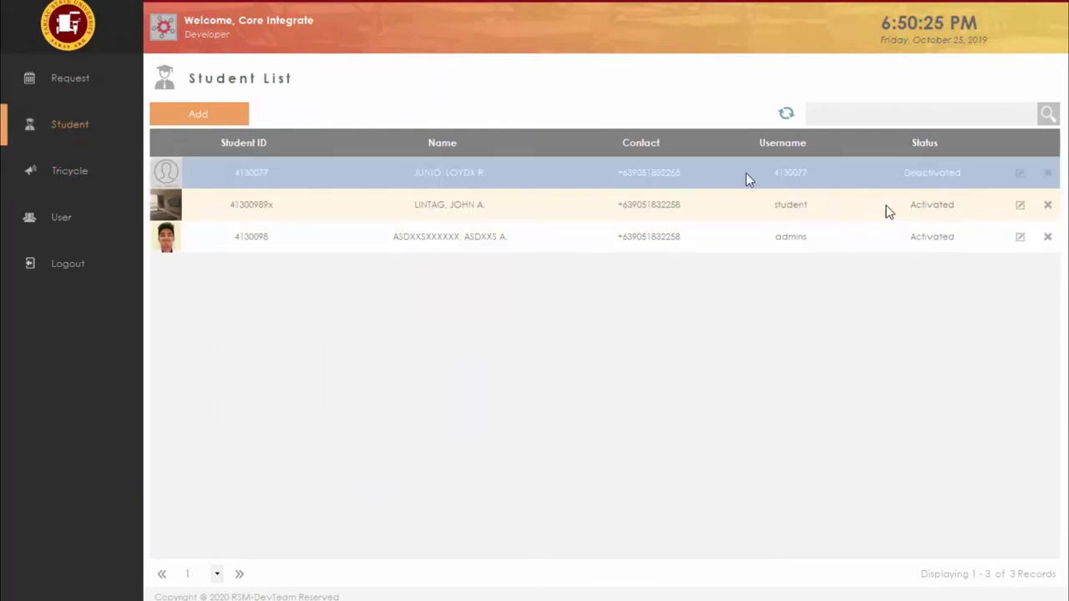
{"action": "left_click", "coordinate": [102, 88]}
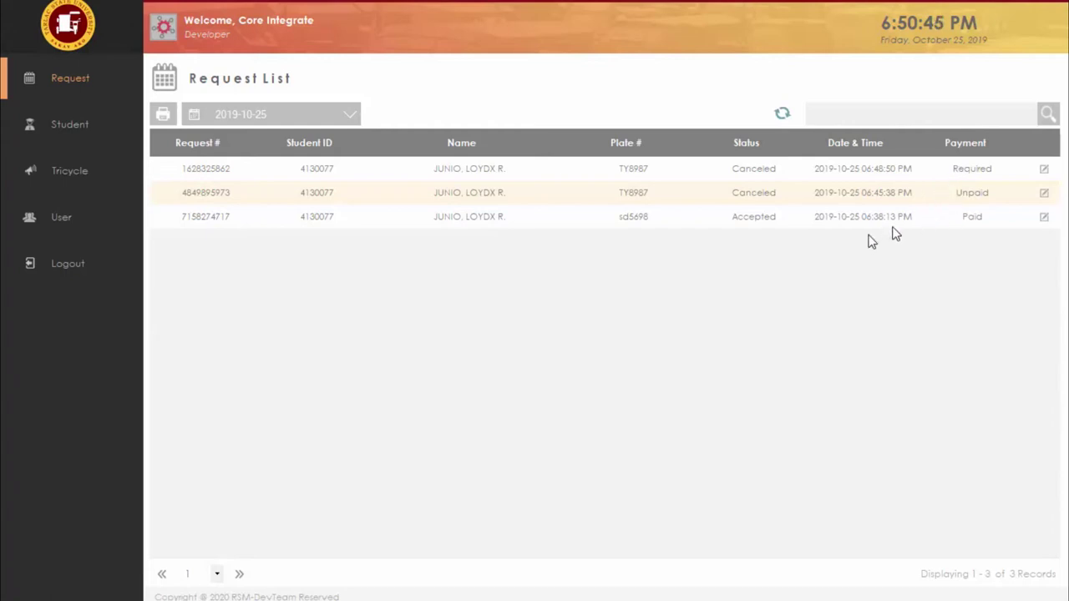
{"action": "left_click", "coordinate": [1045, 174]}
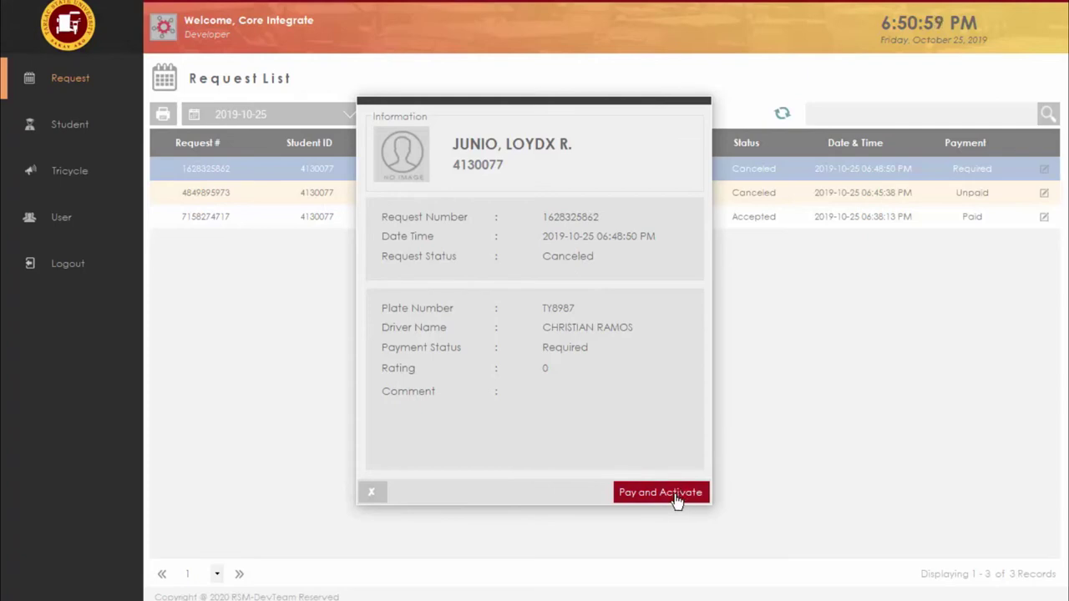
{"action": "left_click", "coordinate": [676, 495]}
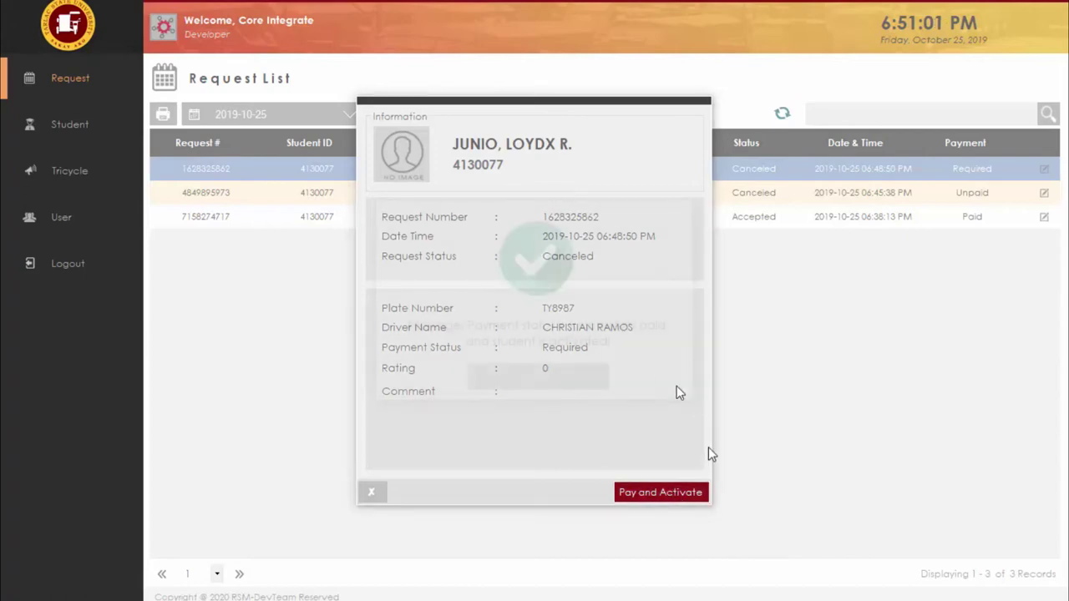
{"action": "left_click", "coordinate": [585, 377]}
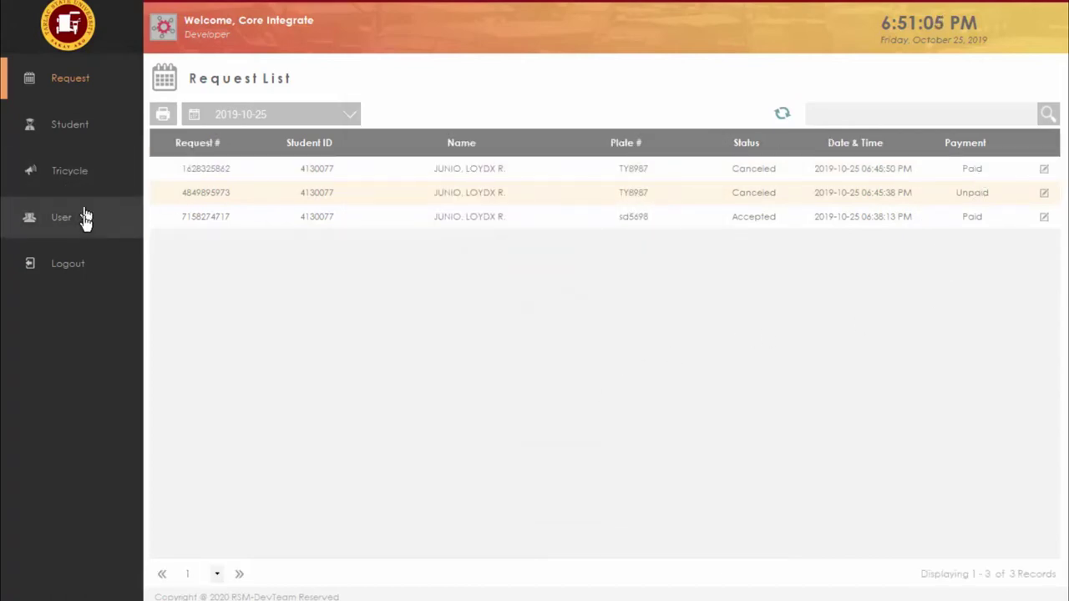
Step: View the Student List showing all three students Activated again, then choose Logout
{"action": "left_click", "coordinate": [88, 139]}
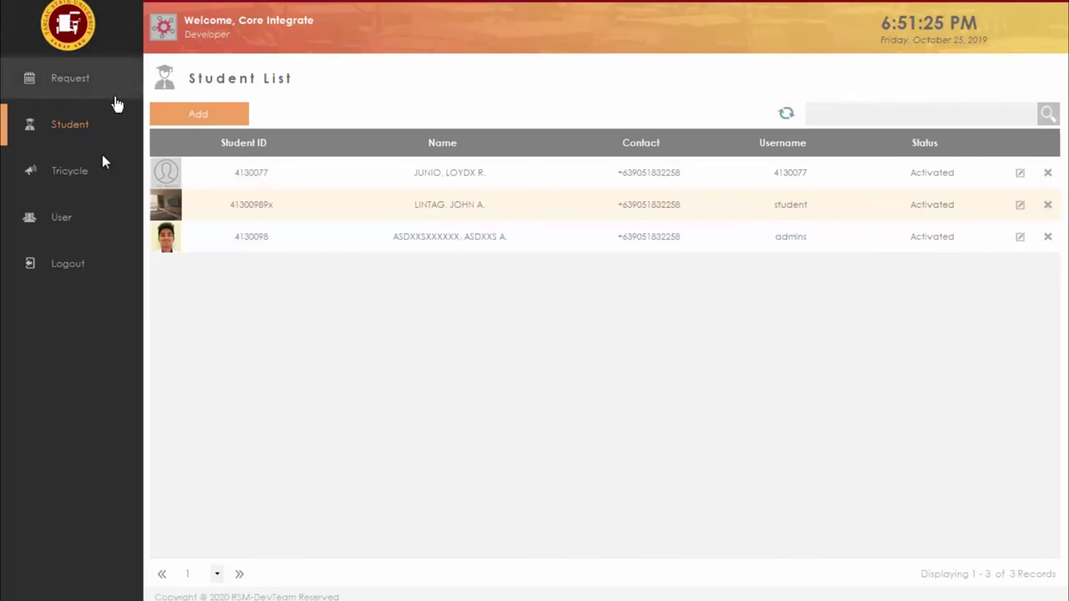
{"action": "left_click", "coordinate": [93, 273]}
Step: Confirm the logout and enter the admin password on the login form
{"action": "left_click", "coordinate": [506, 375]}
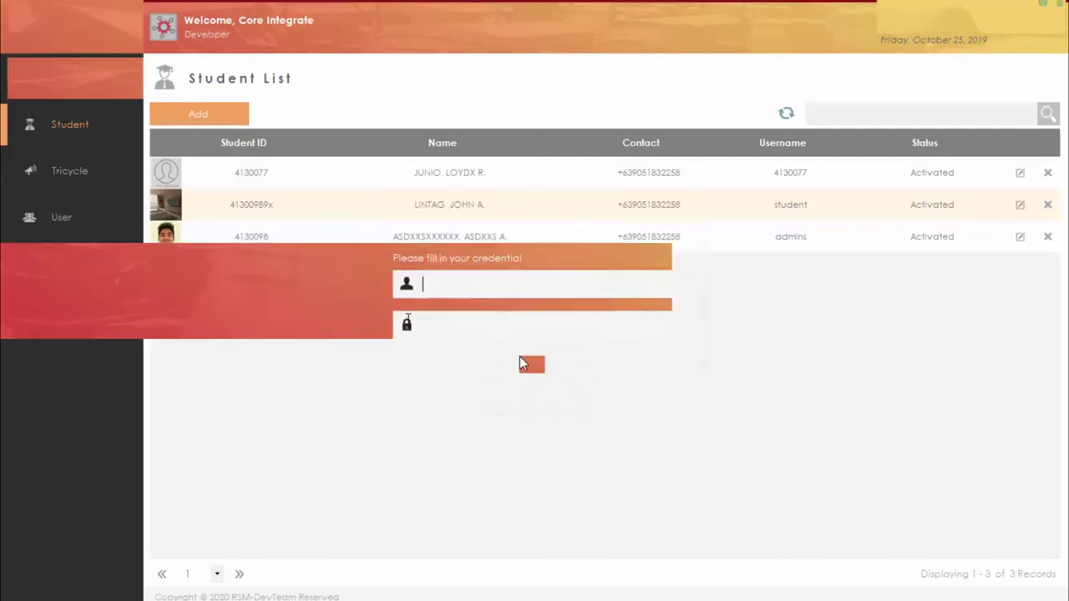
{"action": "left_click", "coordinate": [505, 330]}
{"action": "type", "text": "*************"}
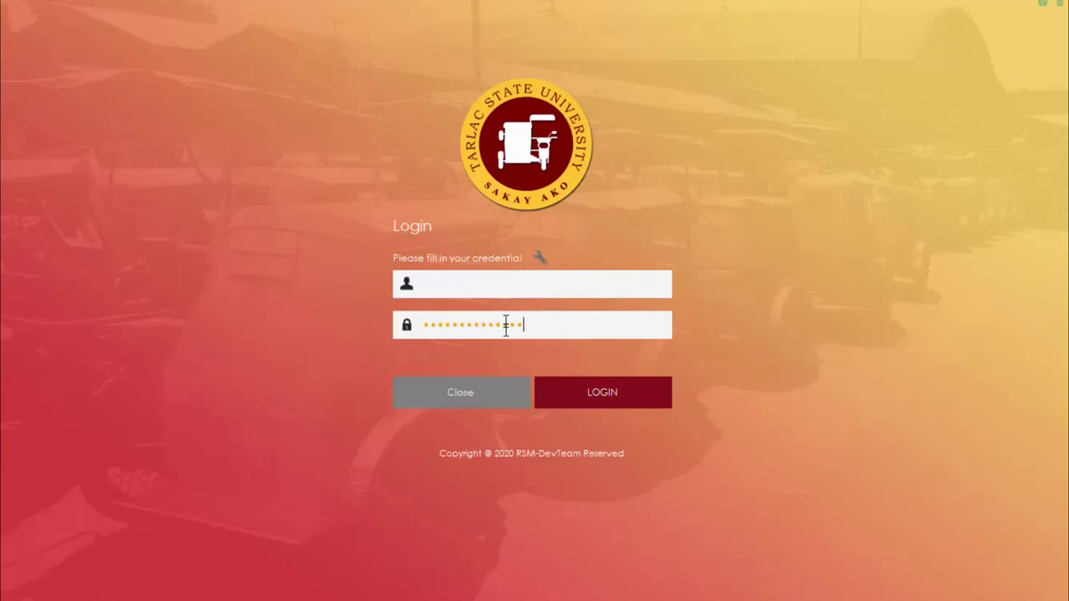
Step: Replace the host URL in the server configuration with sakay-ako.coreintegrate.com
{"action": "left_click", "coordinate": [544, 260]}
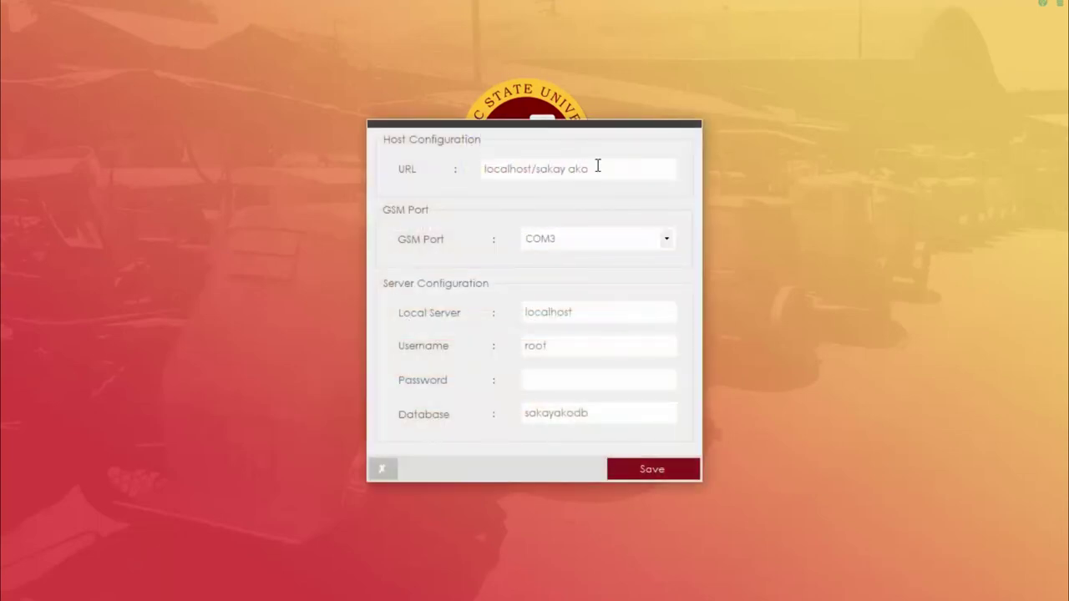
{"action": "left_click_drag", "start_coordinate": [610, 165], "coordinate": [483, 167]}
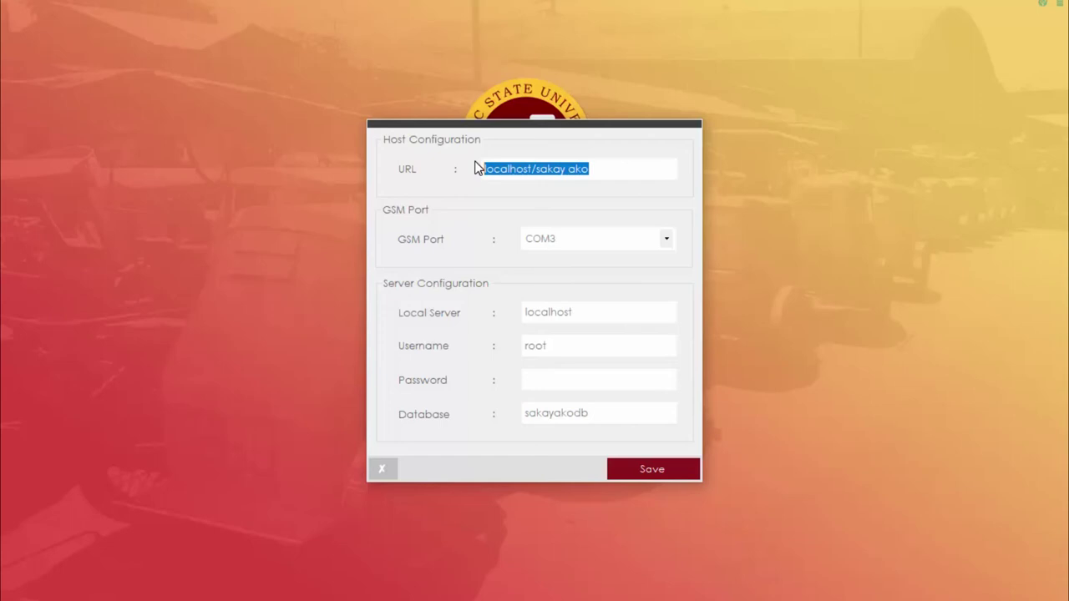
{"action": "type", "text": "sakay-a"}
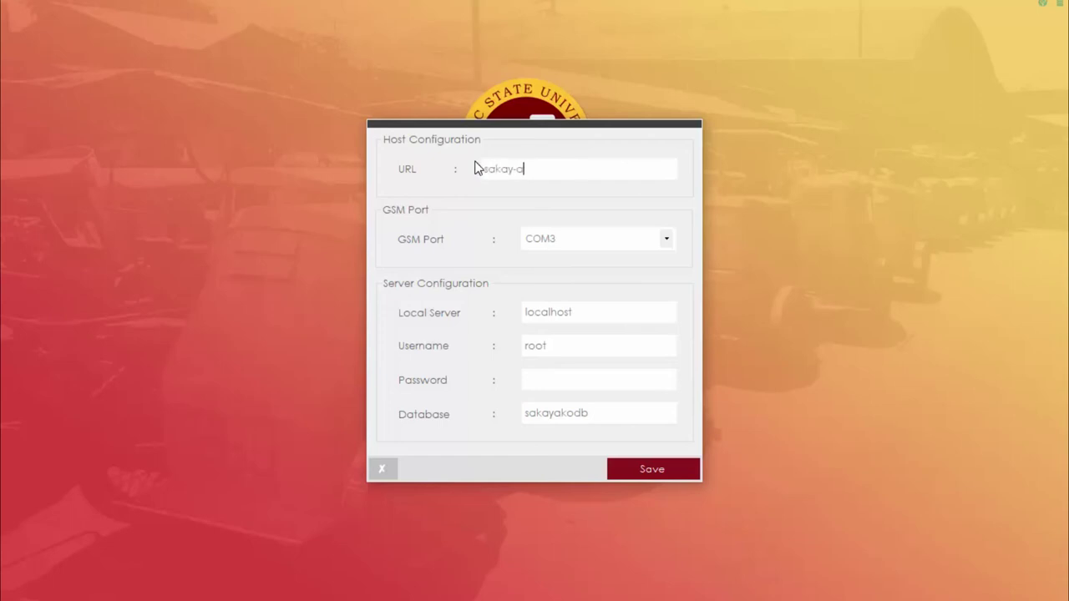
{"action": "type", "text": "ko.core.inte"}
{"action": "key", "text": "BackSpace"}
{"action": "key", "text": "BackSpace"}
{"action": "key", "text": "BackSpace"}
{"action": "type", "text": "ntegrate.com"}
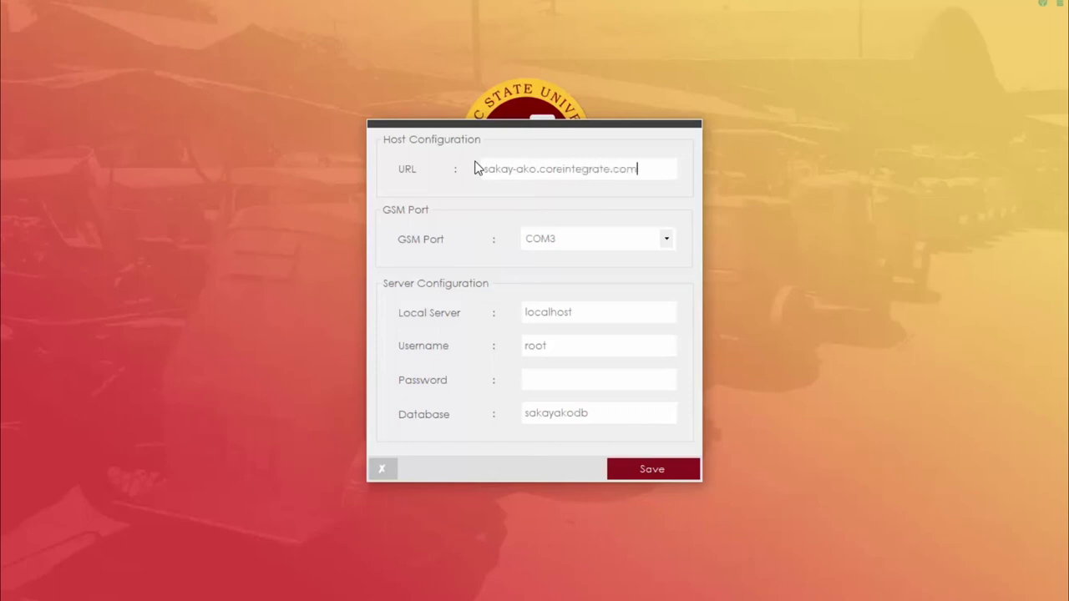
{"action": "left_click_drag", "start_coordinate": [638, 168], "coordinate": [482, 168]}
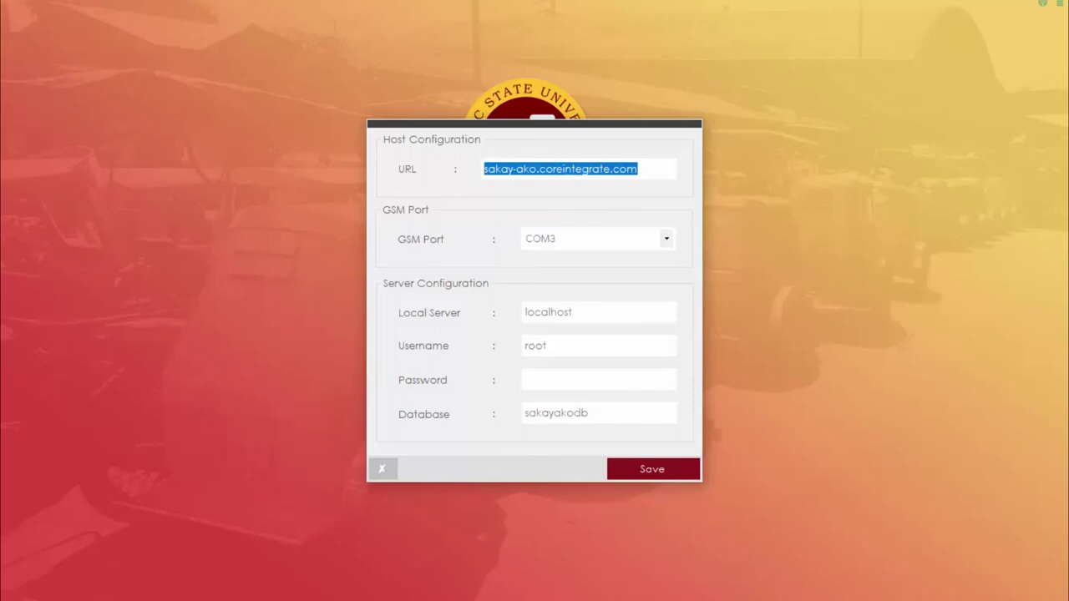
{"action": "key", "text": "alt+Tab"}
Step: Enter a password on the phone app's login screen and dismiss the keyboard
{"action": "left_click", "coordinate": [295, 283]}
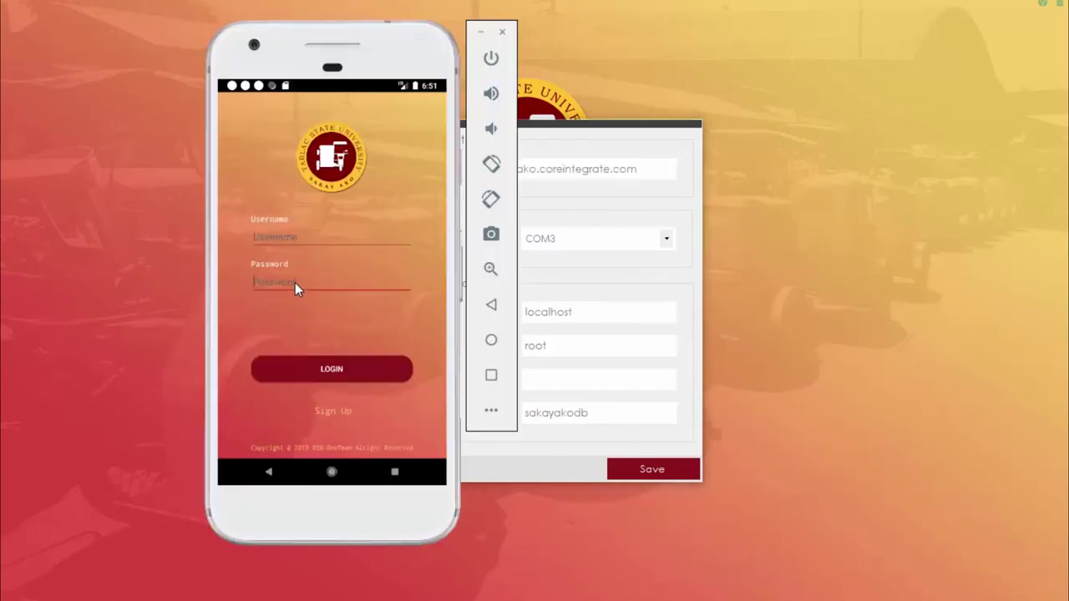
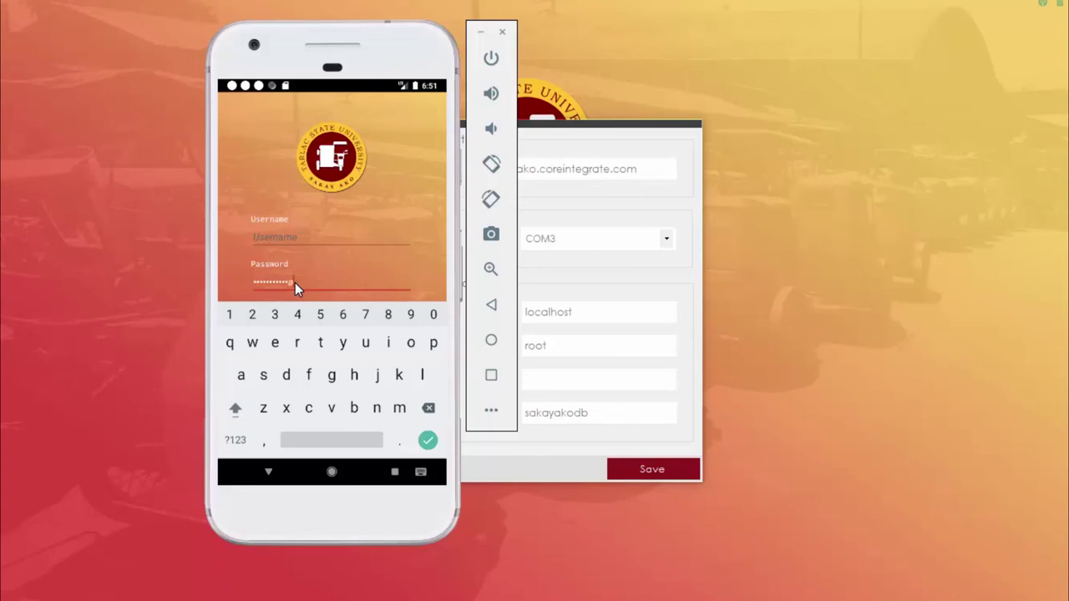
{"action": "key", "text": "Return"}
Step: Change the phone app's server address from the old IP to sakay-ako.coreintegrate.com
{"action": "left_click", "coordinate": [367, 282]}
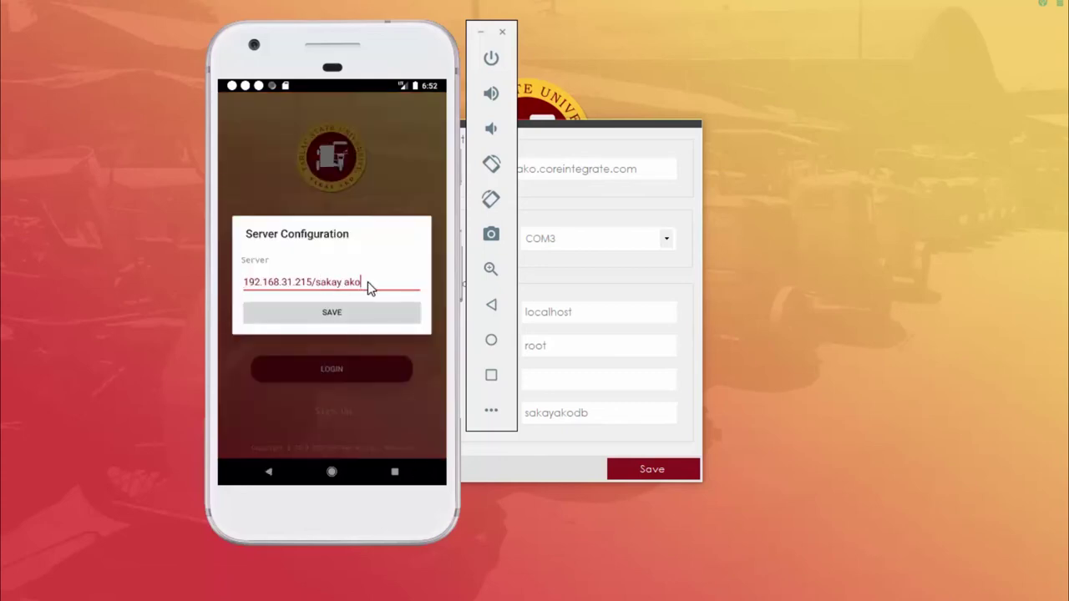
{"action": "key", "text": "BackSpace"}
{"action": "key", "text": "BackSpace"}
{"action": "key", "text": "BackSpace"}
{"action": "key", "text": "BackSpace"}
{"action": "key", "text": "BackSpace"}
{"action": "key", "text": "BackSpace"}
{"action": "key", "text": "BackSpace"}
{"action": "key", "text": "BackSpace"}
{"action": "key", "text": "BackSpace"}
{"action": "key", "text": "BackSpace"}
{"action": "key", "text": "BackSpace"}
{"action": "key", "text": "BackSpace"}
{"action": "key", "text": "BackSpace"}
{"action": "key", "text": "BackSpace"}
{"action": "key", "text": "BackSpace"}
{"action": "key", "text": "BackSpace"}
{"action": "key", "text": "BackSpace"}
{"action": "key", "text": "BackSpace"}
{"action": "key", "text": "BackSpace"}
{"action": "key", "text": "BackSpace"}
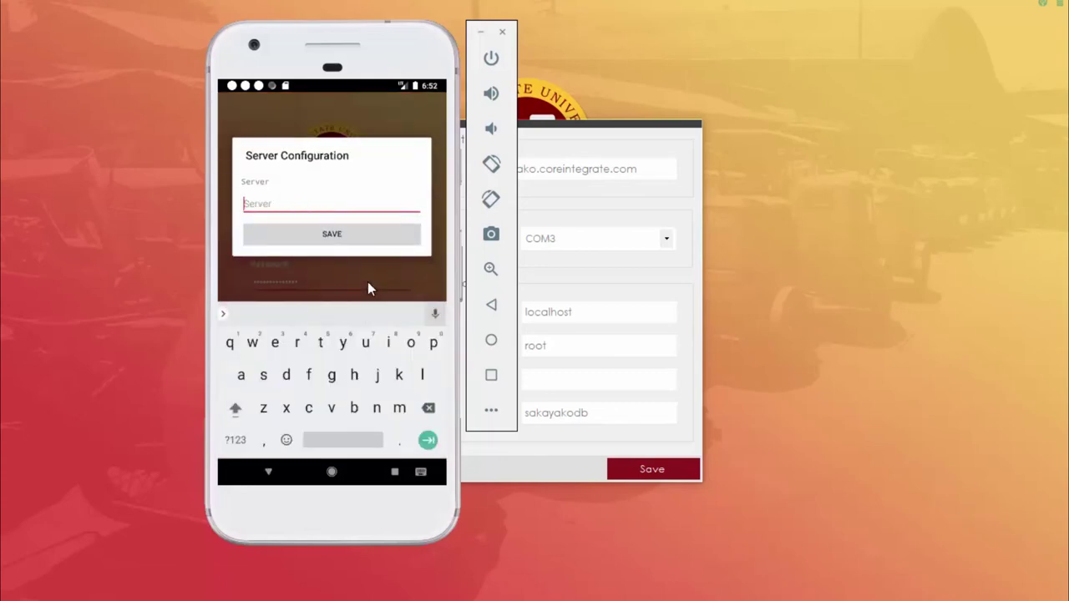
{"action": "type", "text": "sakay-a"}
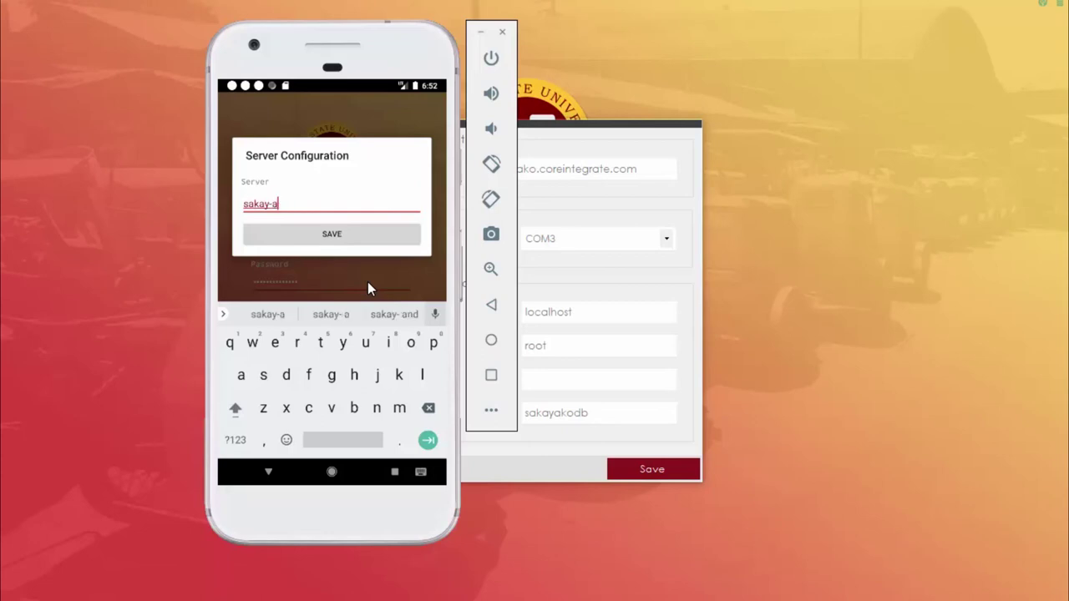
{"action": "type", "text": "ko.coreint"}
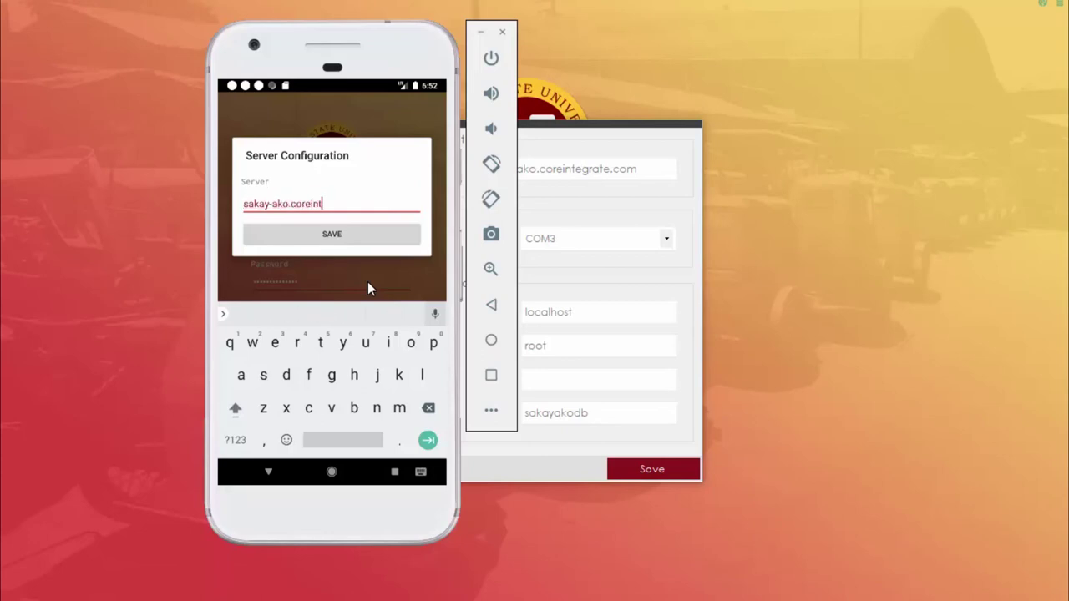
{"action": "type", "text": "egrate/com"}
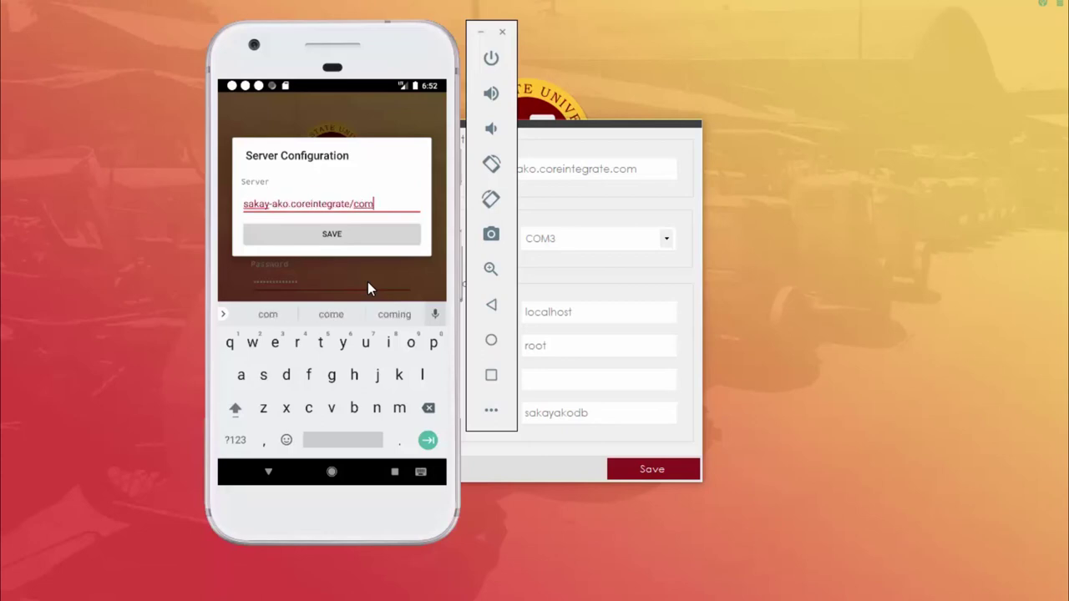
{"action": "key", "text": "BackSpace"}
{"action": "key", "text": "BackSpace"}
{"action": "key", "text": "BackSpace"}
{"action": "key", "text": "BackSpace"}
{"action": "type", "text": ".com"}
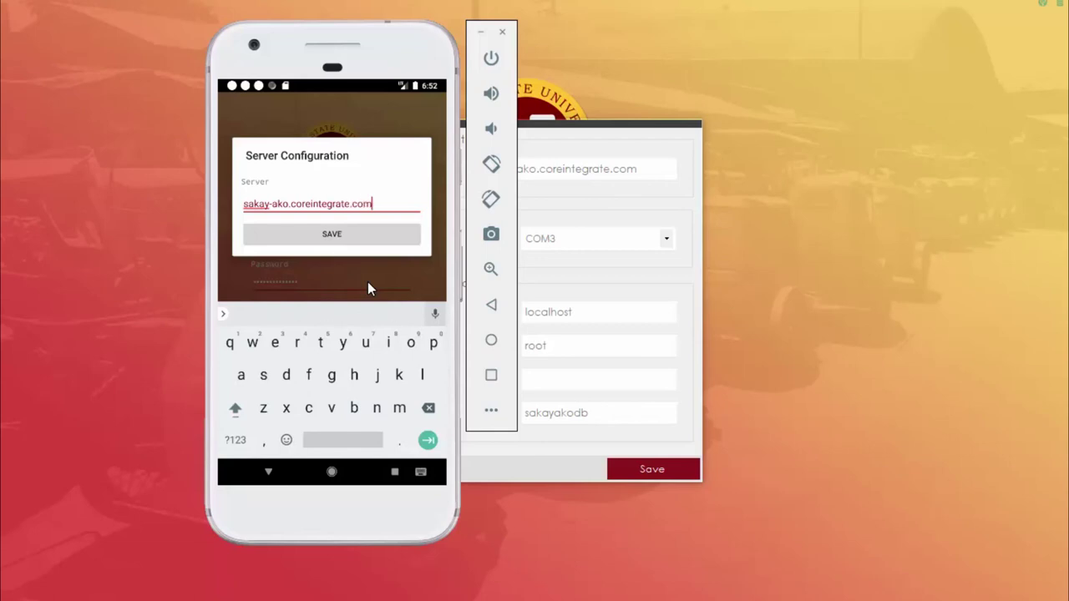